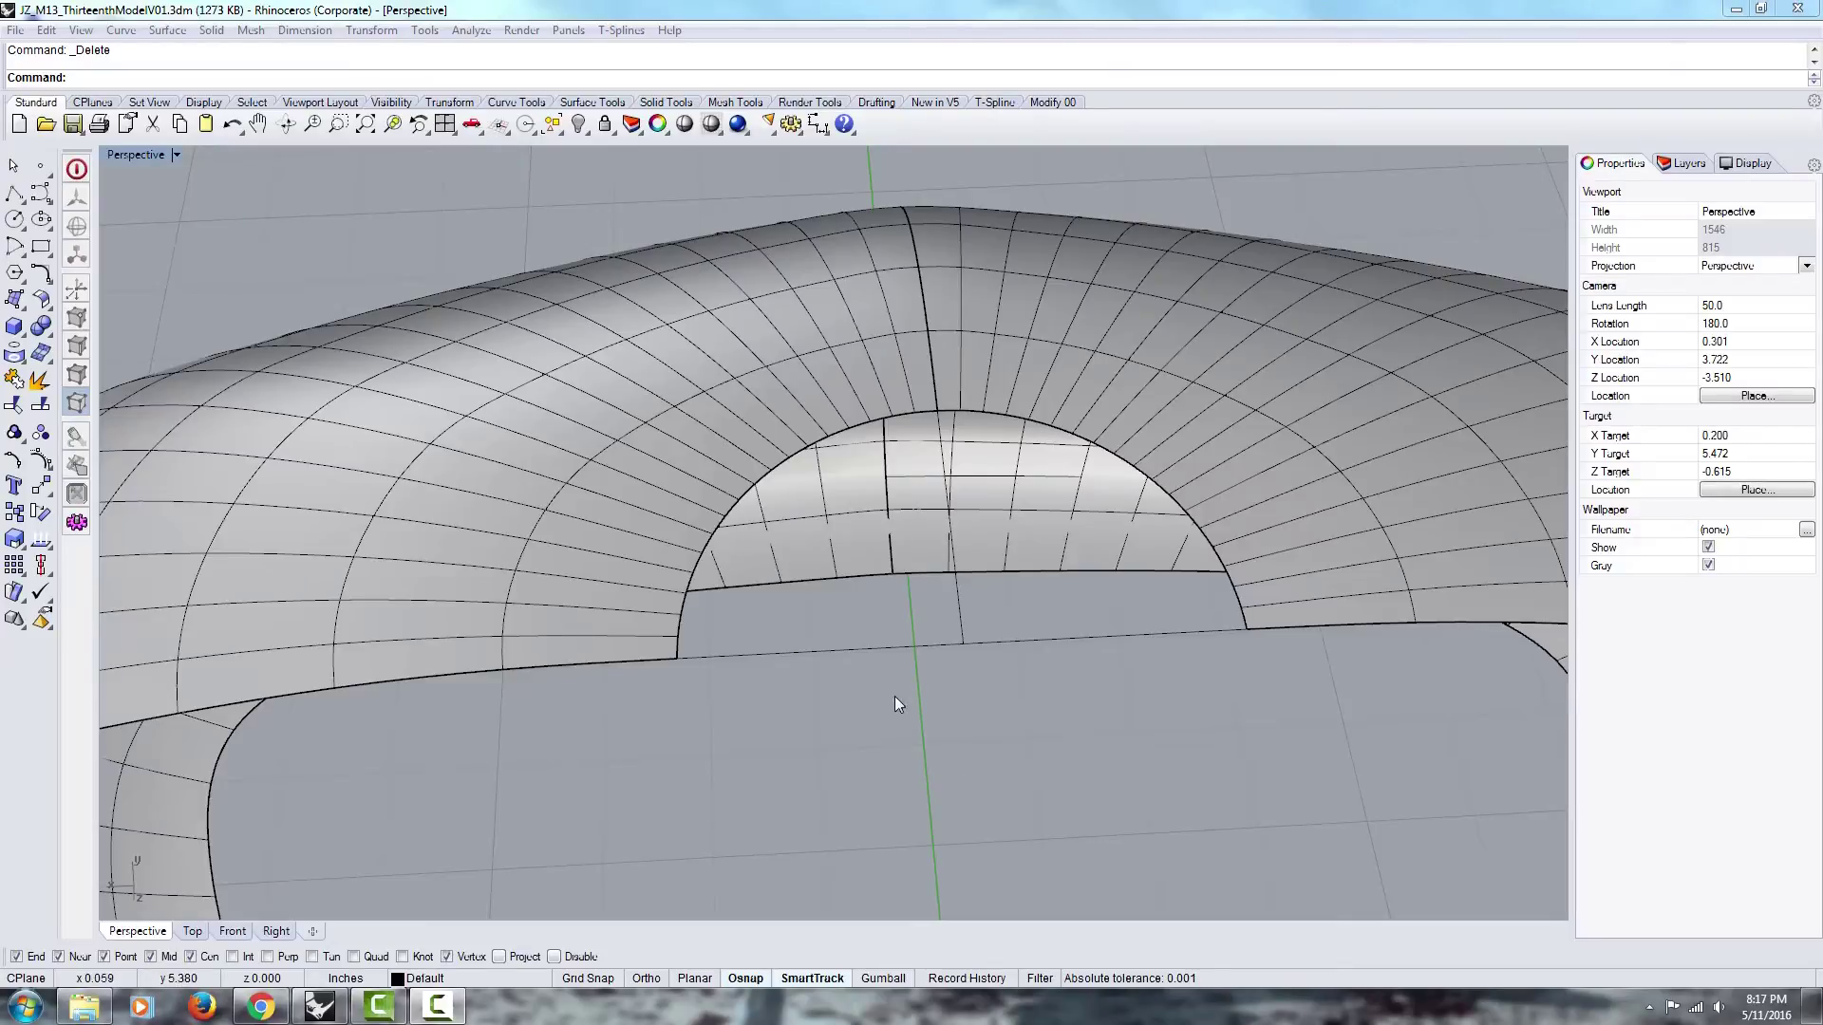
{"action": "right_click_drag", "start_coordinate": [894, 697], "coordinate": [918, 764]}
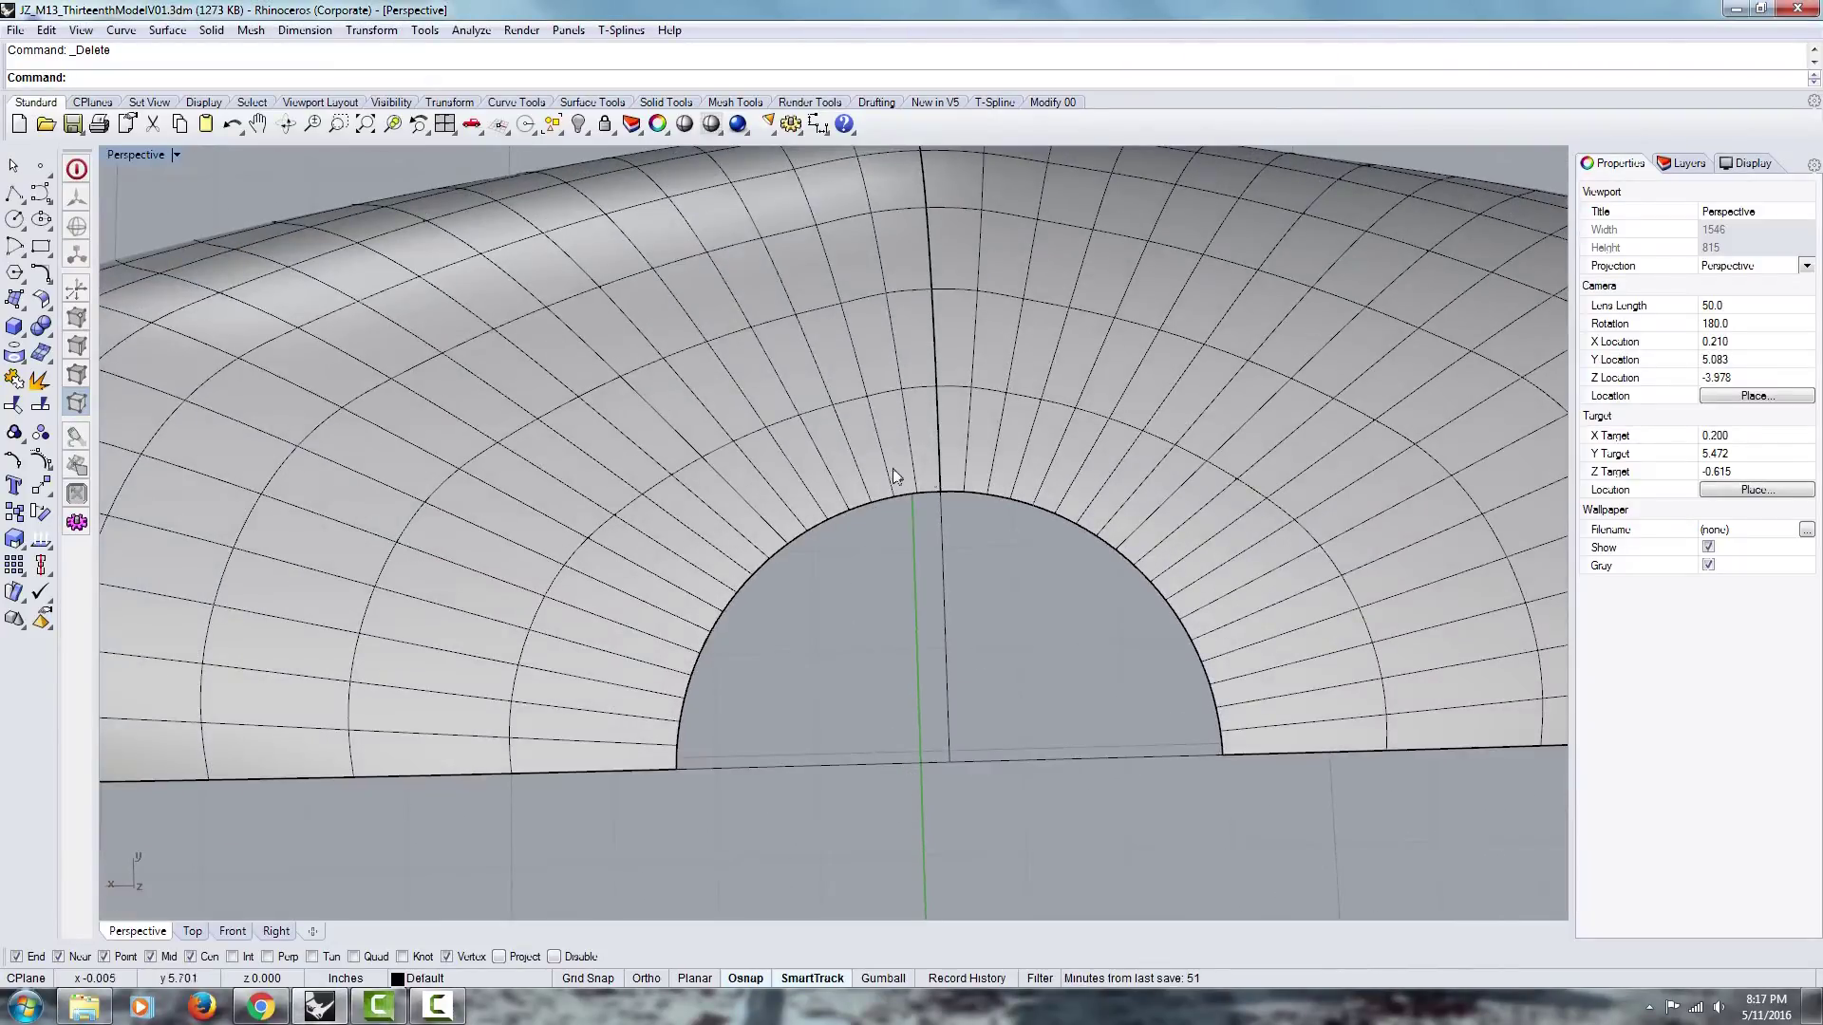
{"action": "left_click", "coordinate": [681, 732]}
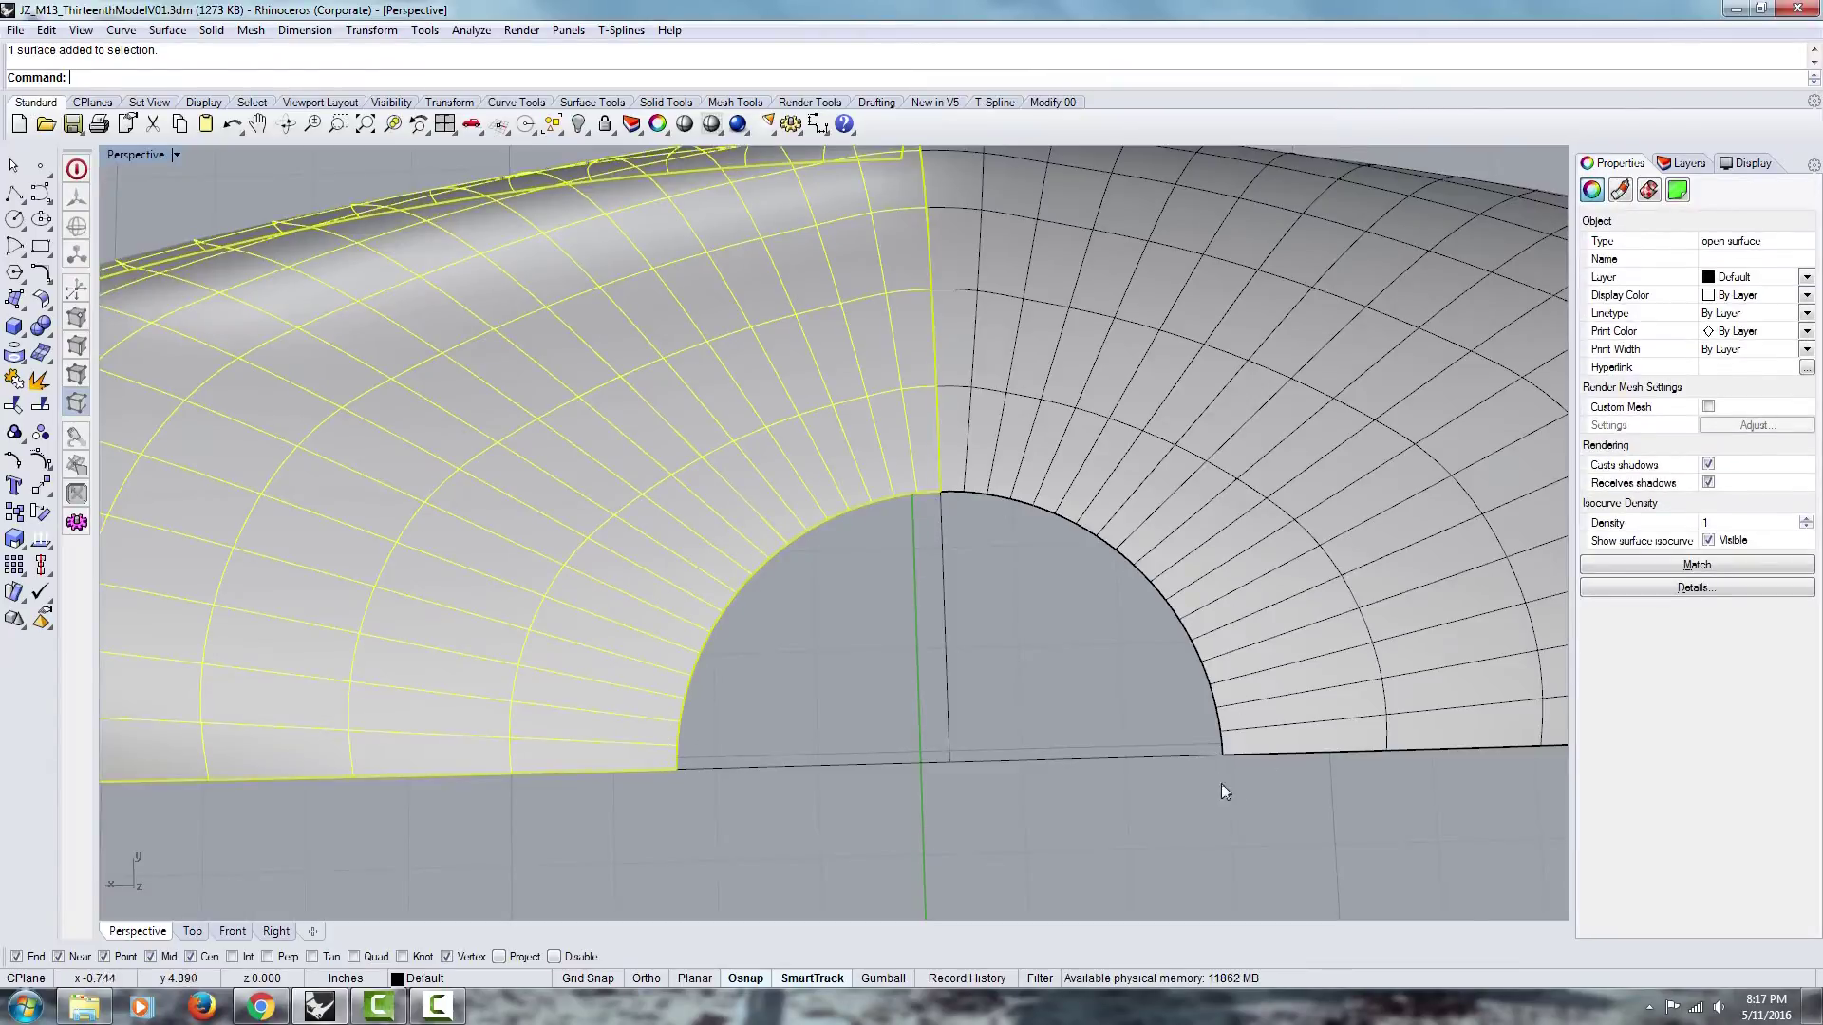
{"action": "left_click", "coordinate": [1183, 756]}
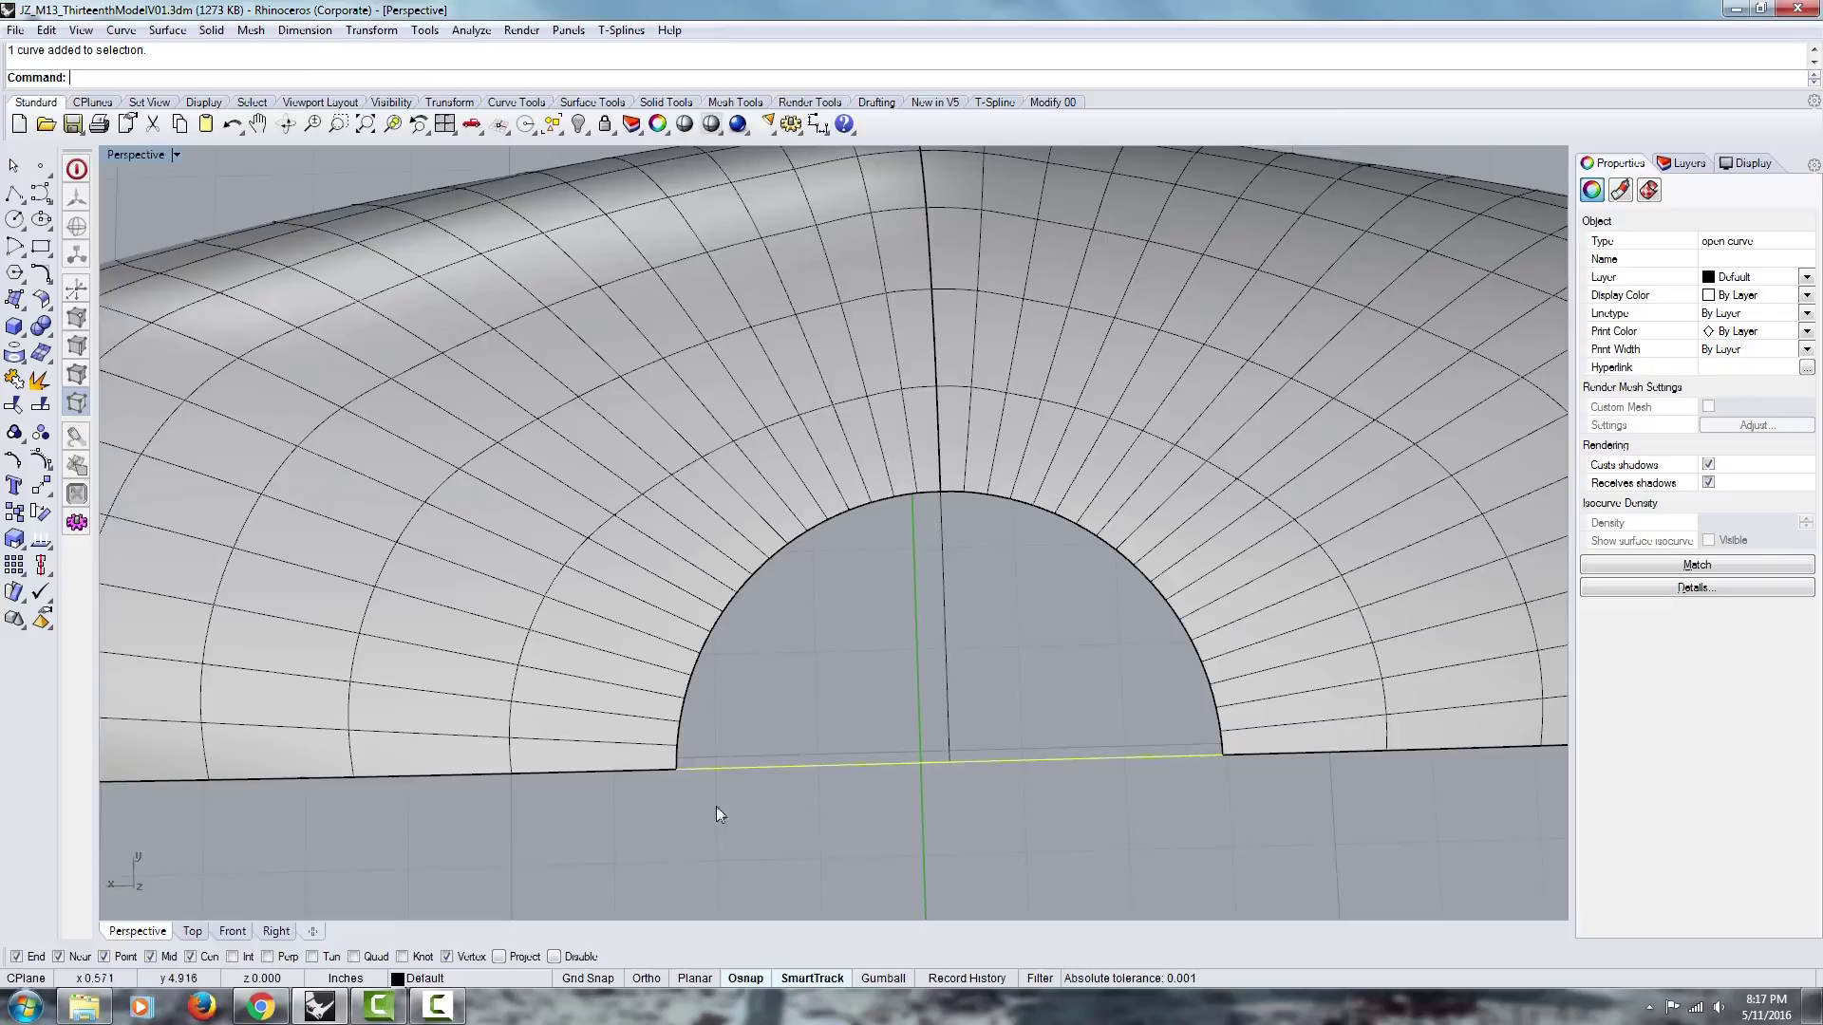
{"action": "left_click", "coordinate": [942, 619]}
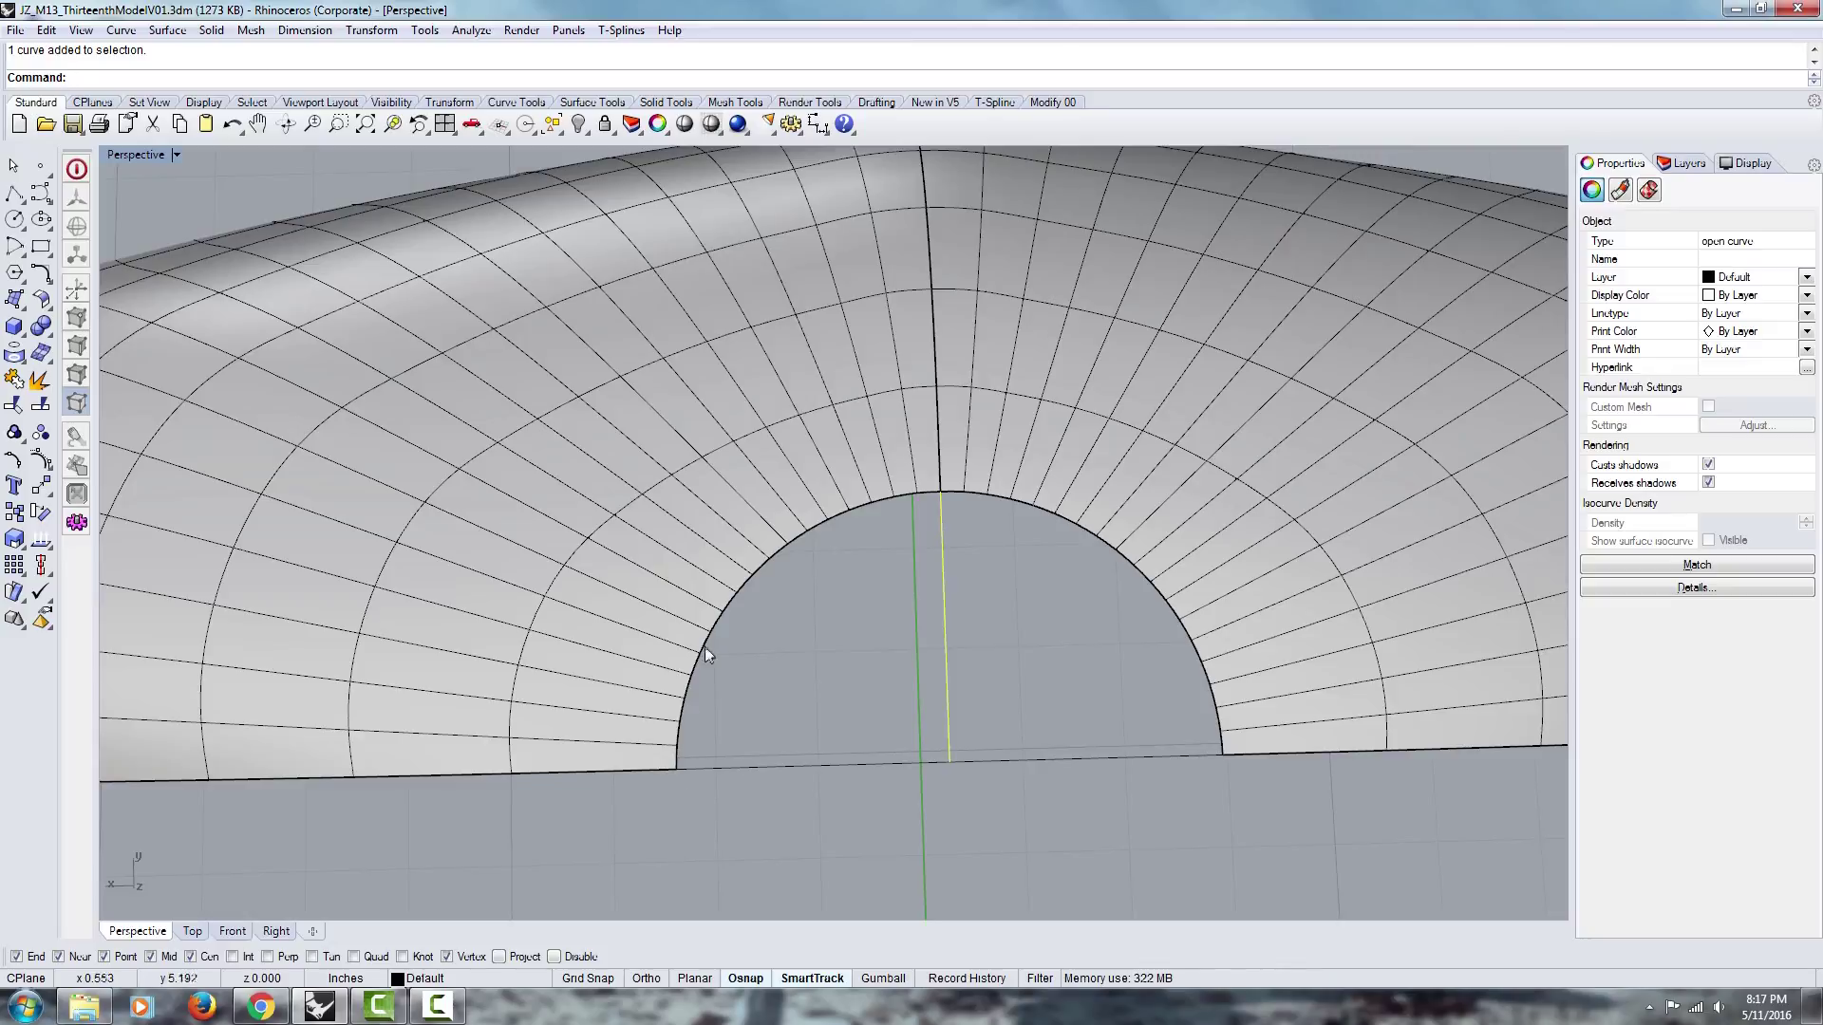
Step: Draw a straight polyline from the semicircular opening's base corner, perpendicular to the base line and past the arc's height
{"action": "left_click", "coordinate": [13, 195]}
{"action": "left_click", "coordinate": [675, 765]}
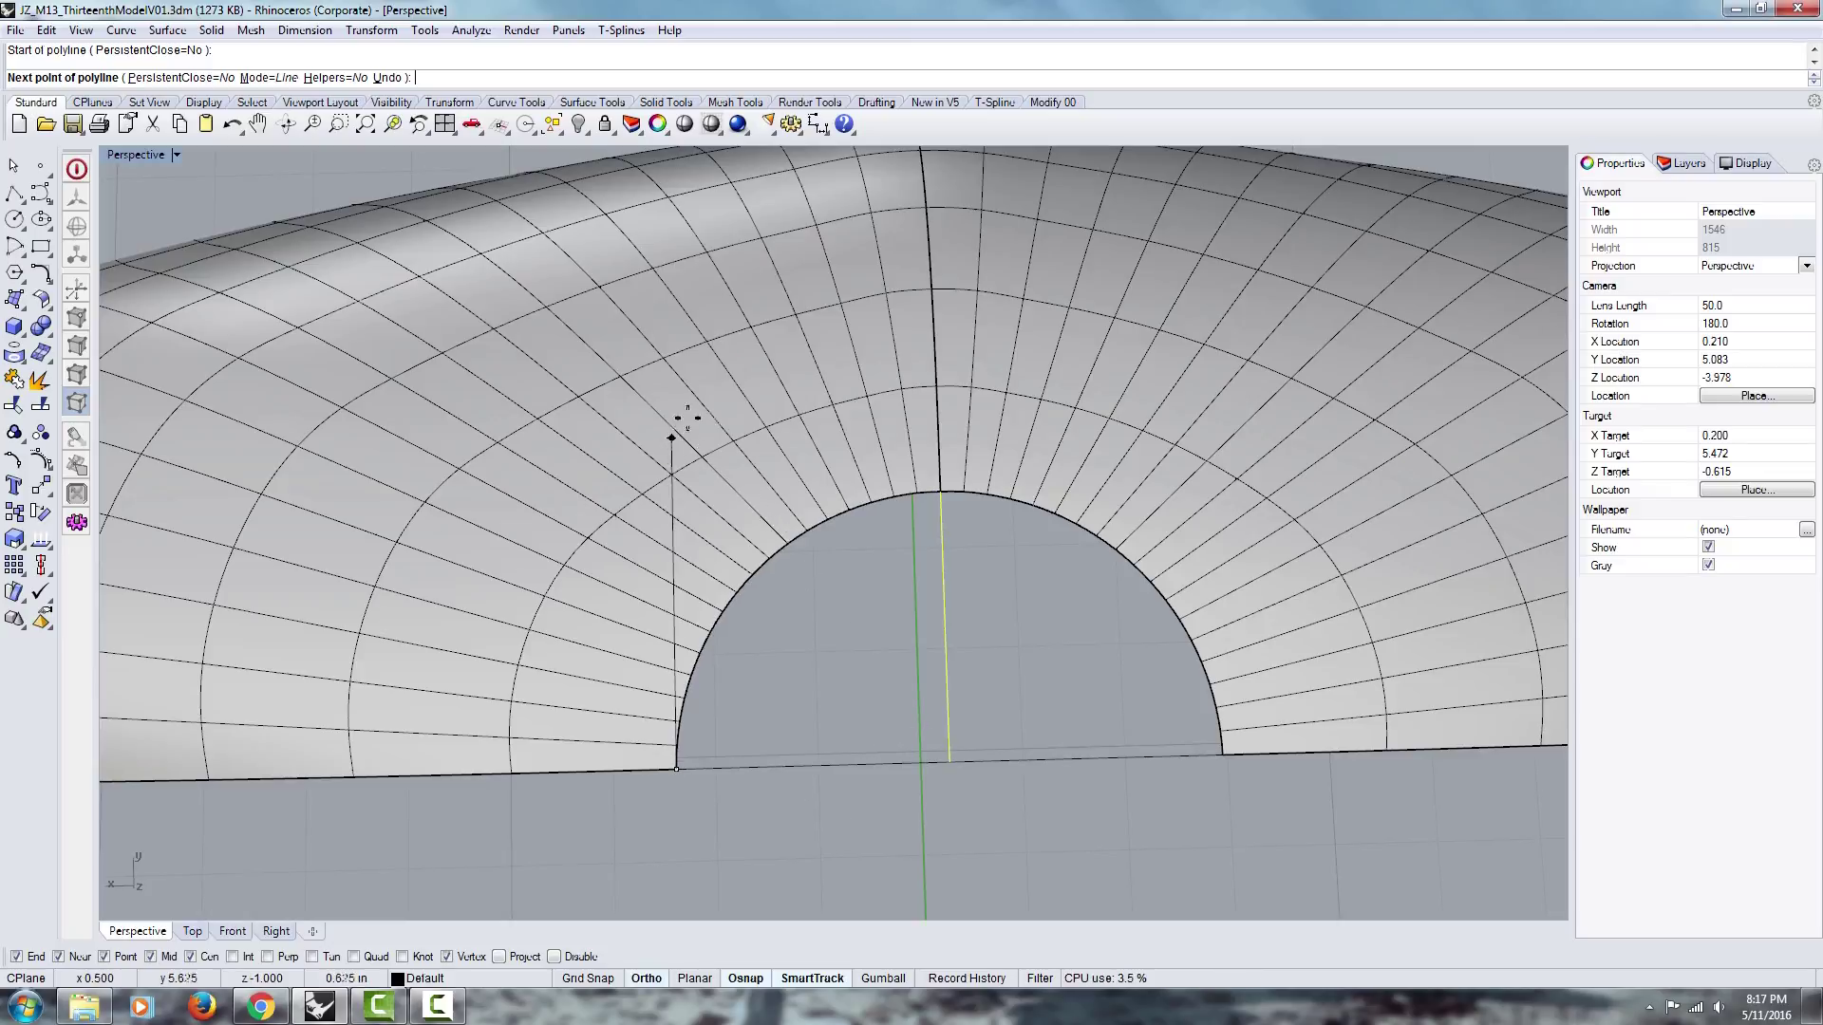
{"action": "left_click", "coordinate": [663, 356]}
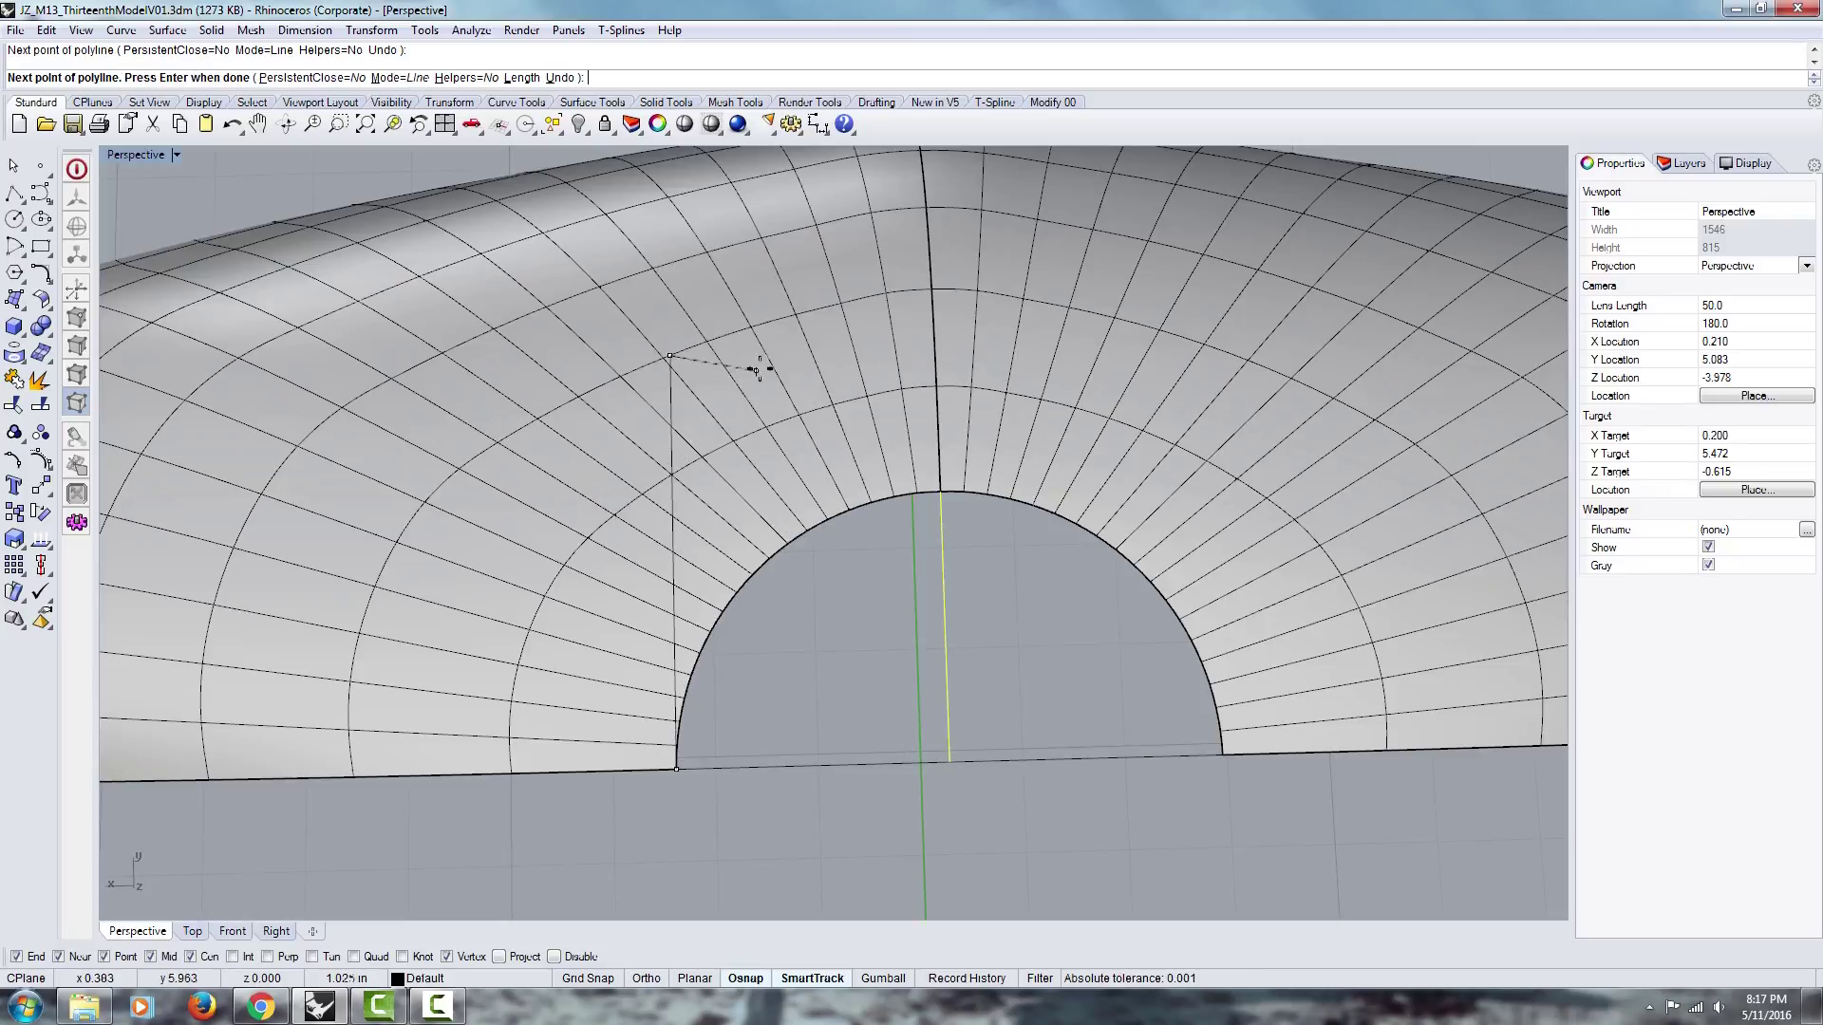
{"action": "key", "text": "Return"}
Step: Draw a second straight polyline from the arc's apex, parallel to the base line and crossing the first line
{"action": "key", "text": "Return"}
{"action": "left_click", "coordinate": [947, 487]}
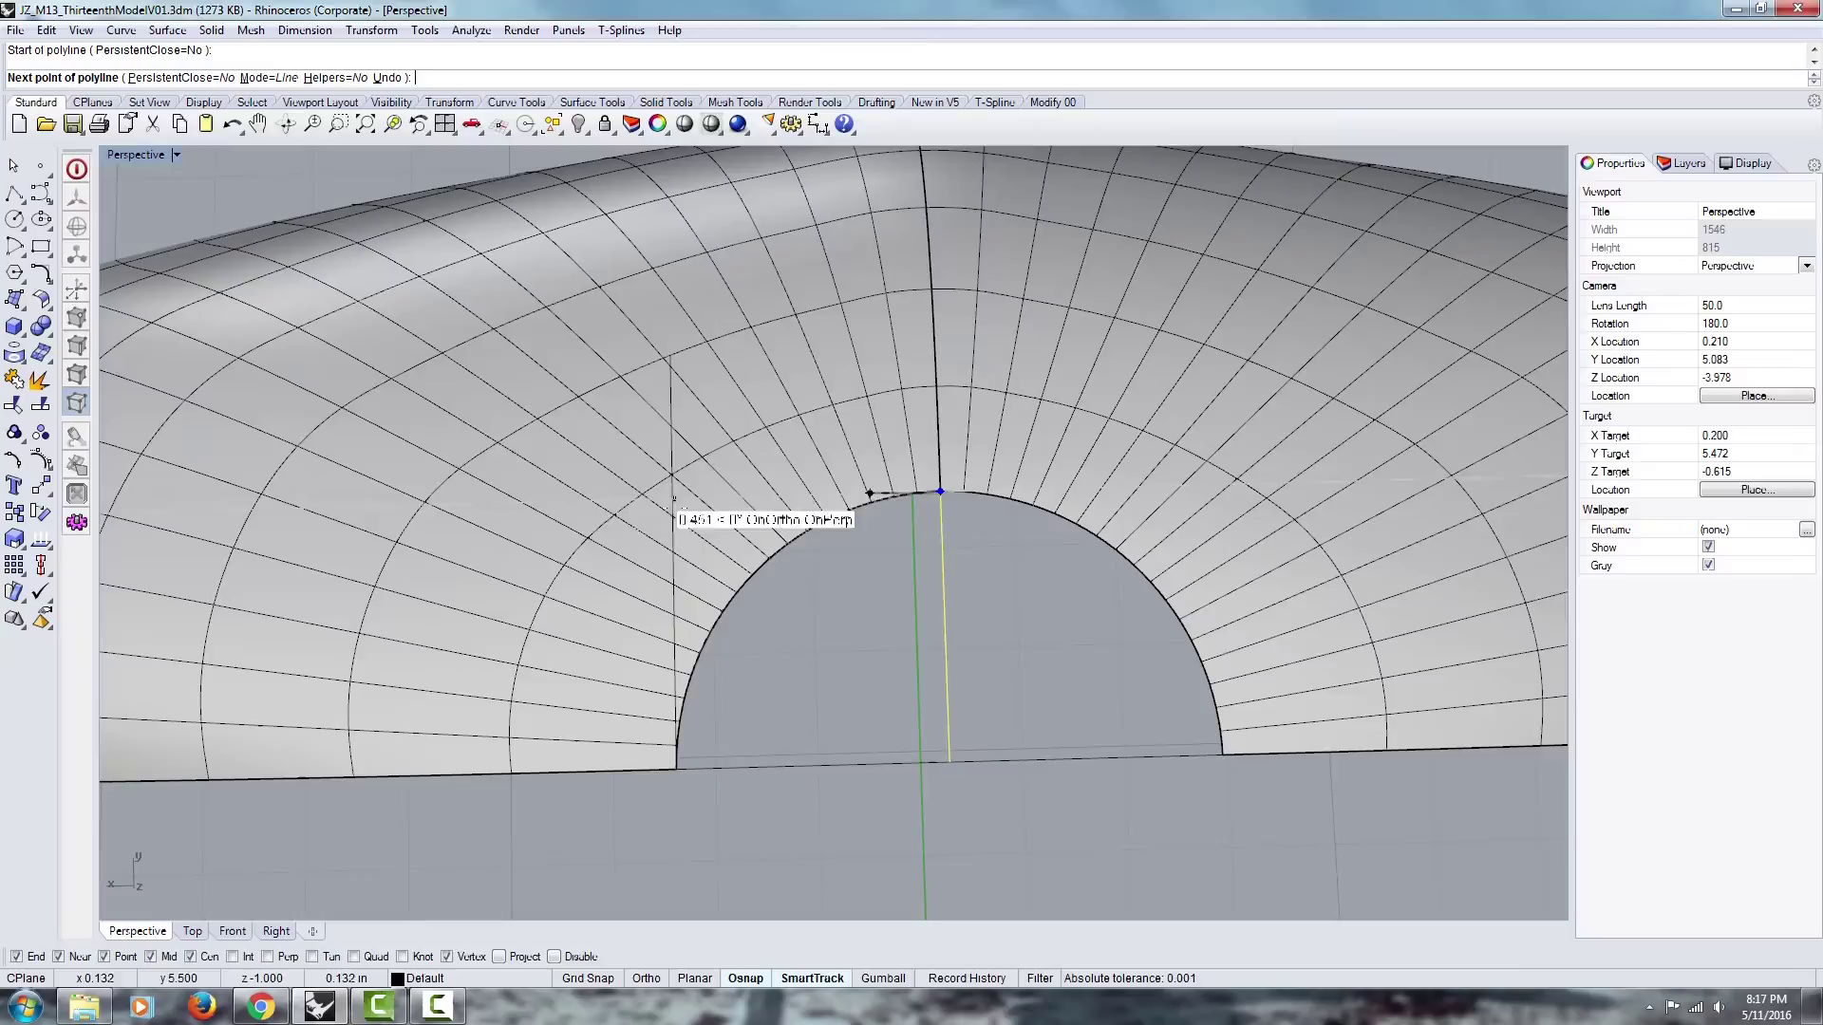
{"action": "left_click", "coordinate": [511, 502]}
{"action": "mouse_move", "coordinate": [696, 654]}
{"action": "right_mouse_down"}
{"action": "mouse_move", "coordinate": [679, 560]}
{"action": "mouse_move", "coordinate": [680, 651]}
{"action": "mouse_move", "coordinate": [729, 655]}
{"action": "right_mouse_up"}
{"action": "key", "text": "Return"}
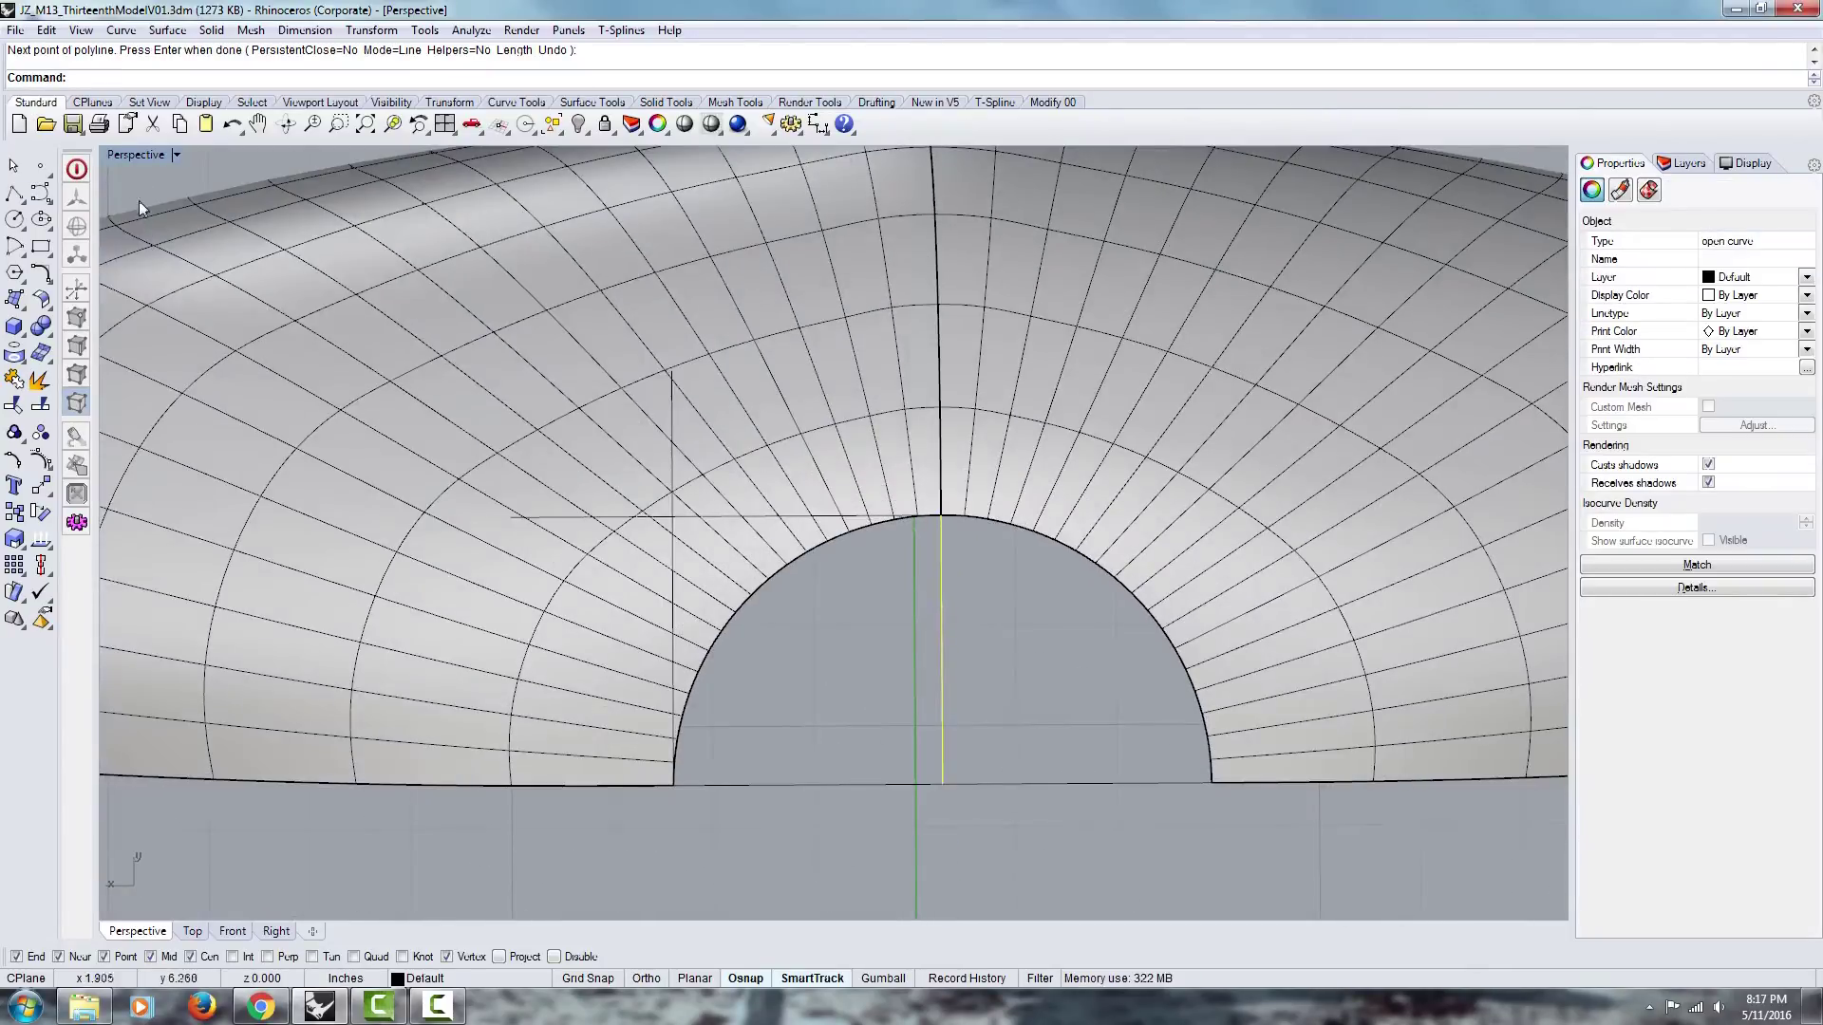
Step: In the Top view, trim away the surface portion between the arc and the two crossing lines, using both lines as cutters
{"action": "double_click", "coordinate": [116, 157]}
{"action": "scroll", "coordinate": [539, 391], "scroll_direction": "up", "scroll_amount": 6}
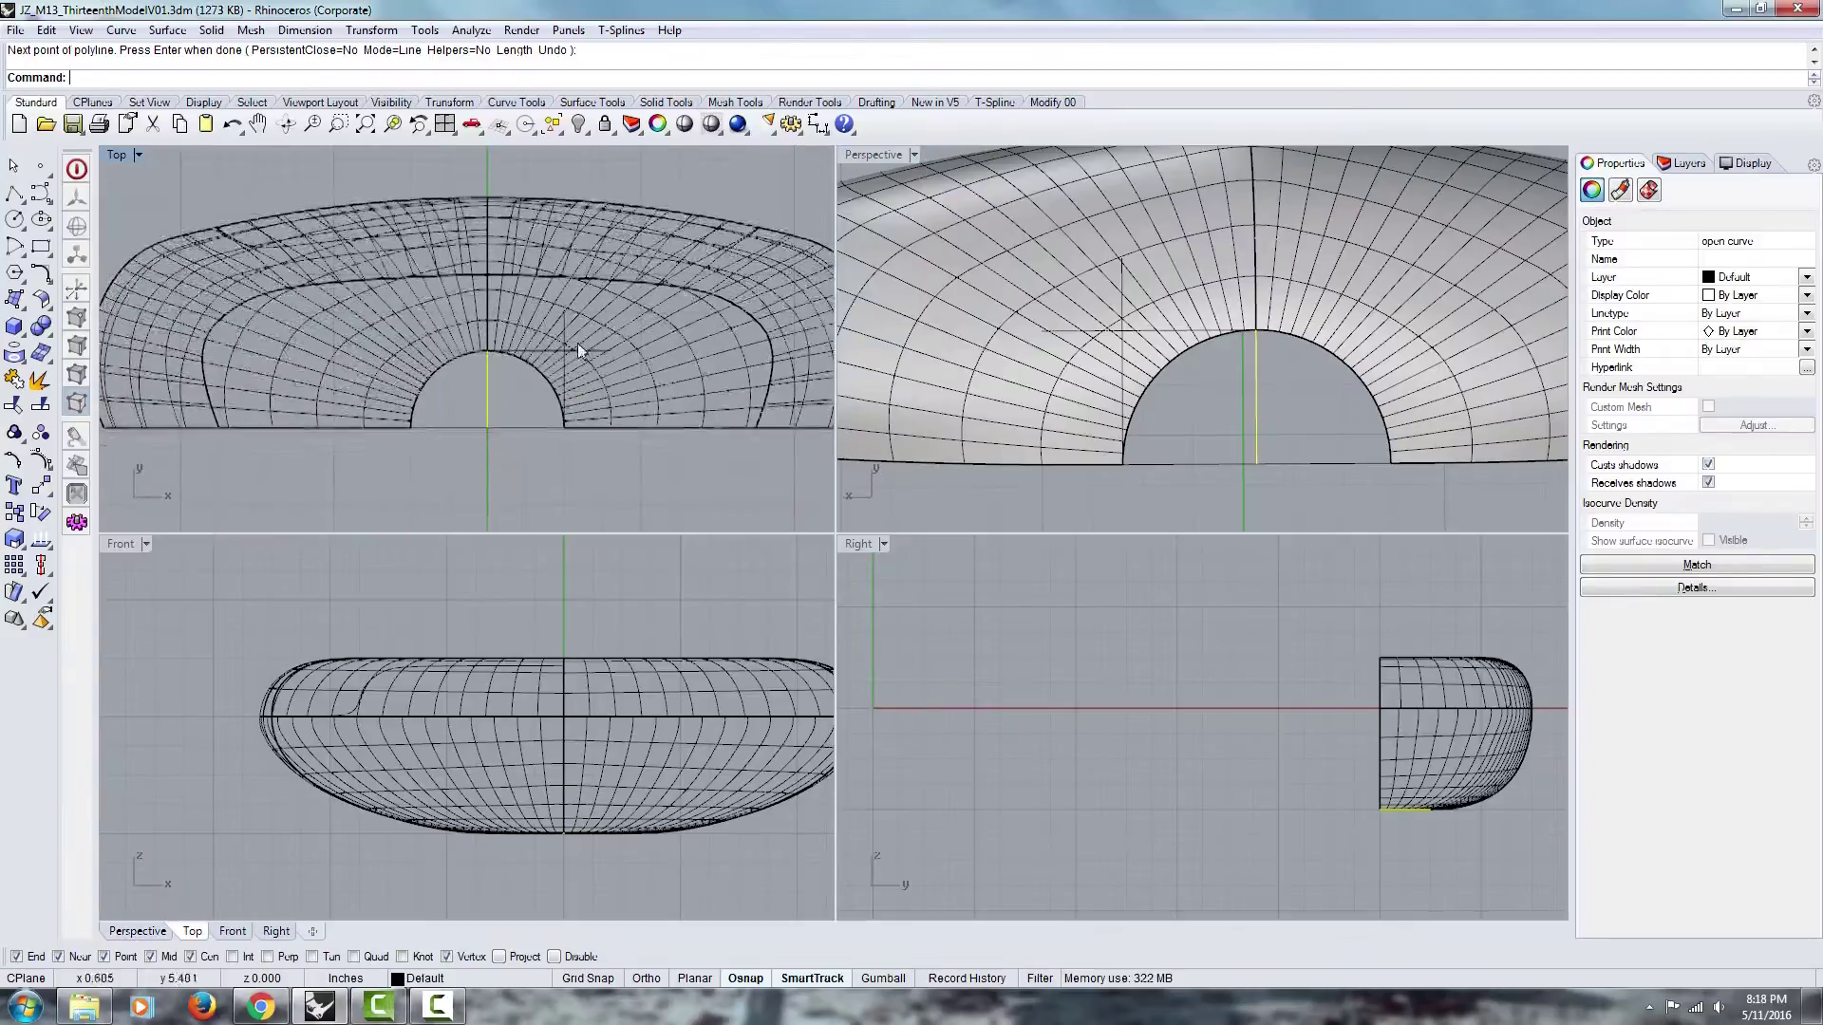
{"action": "left_click", "coordinate": [558, 390]}
{"action": "left_click", "coordinate": [539, 359]}
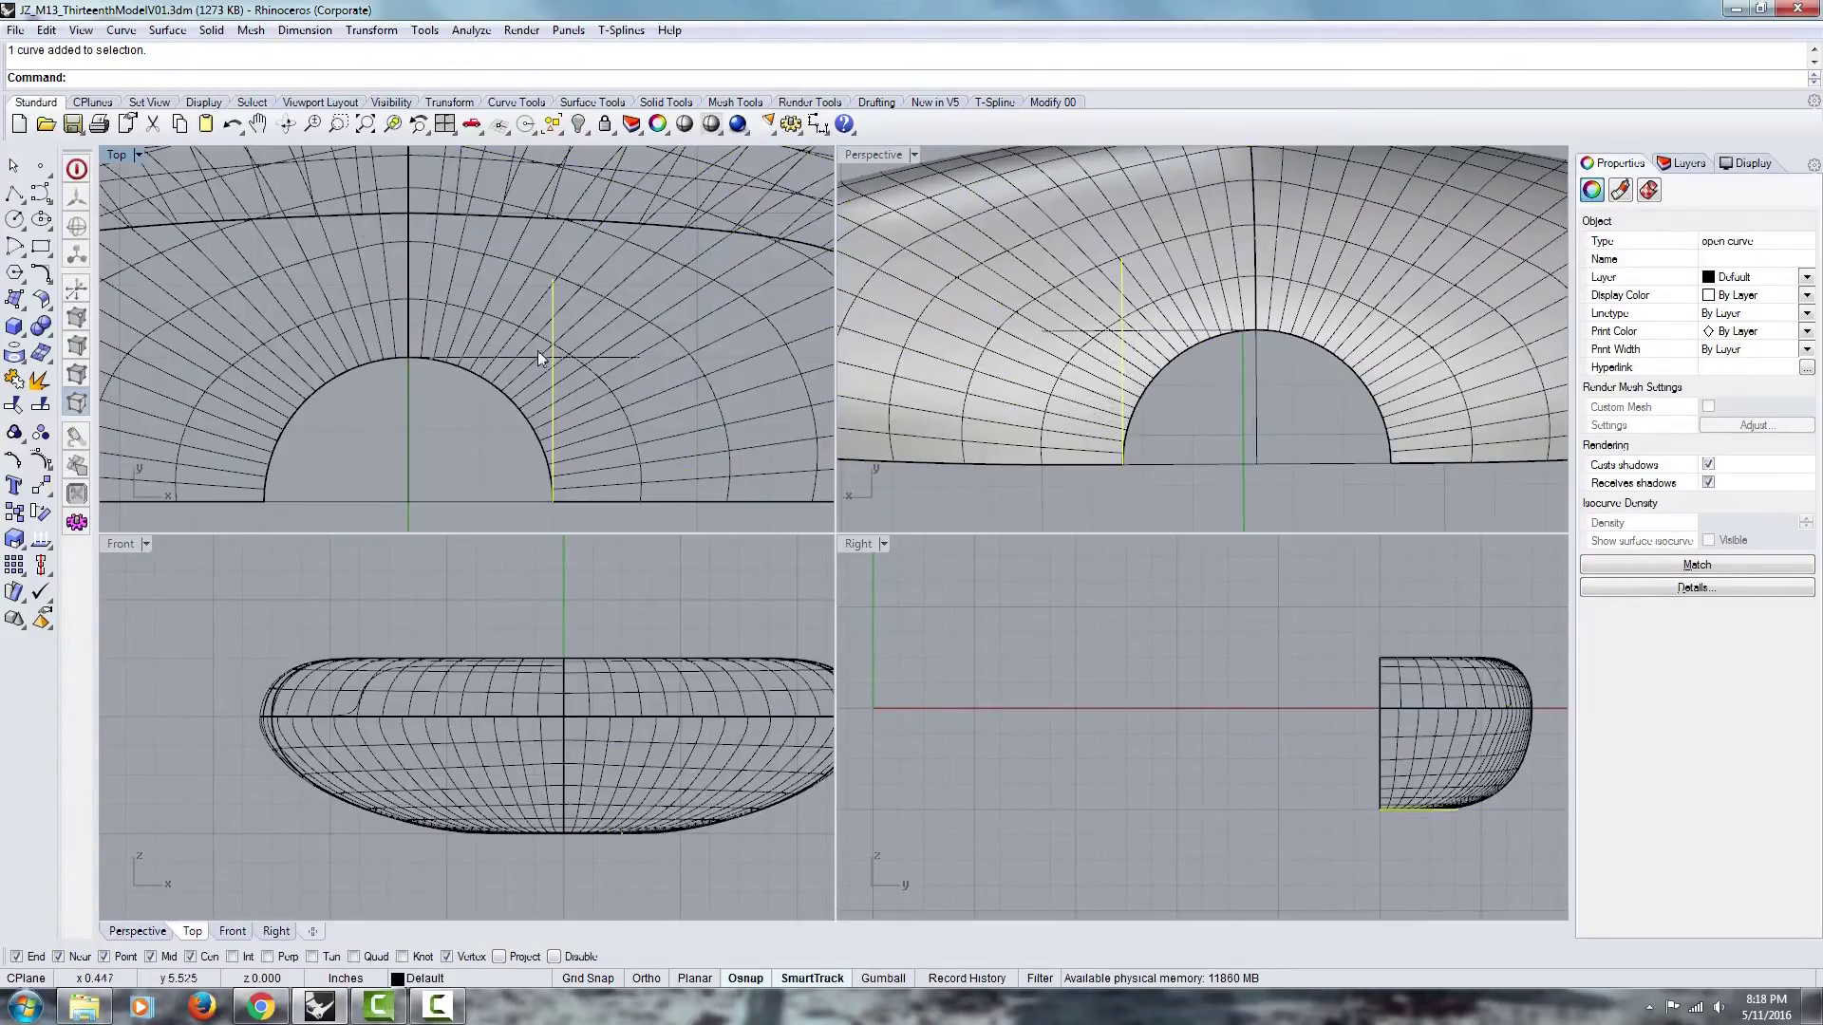
{"action": "left_click", "coordinate": [537, 357], "text": "shift"}
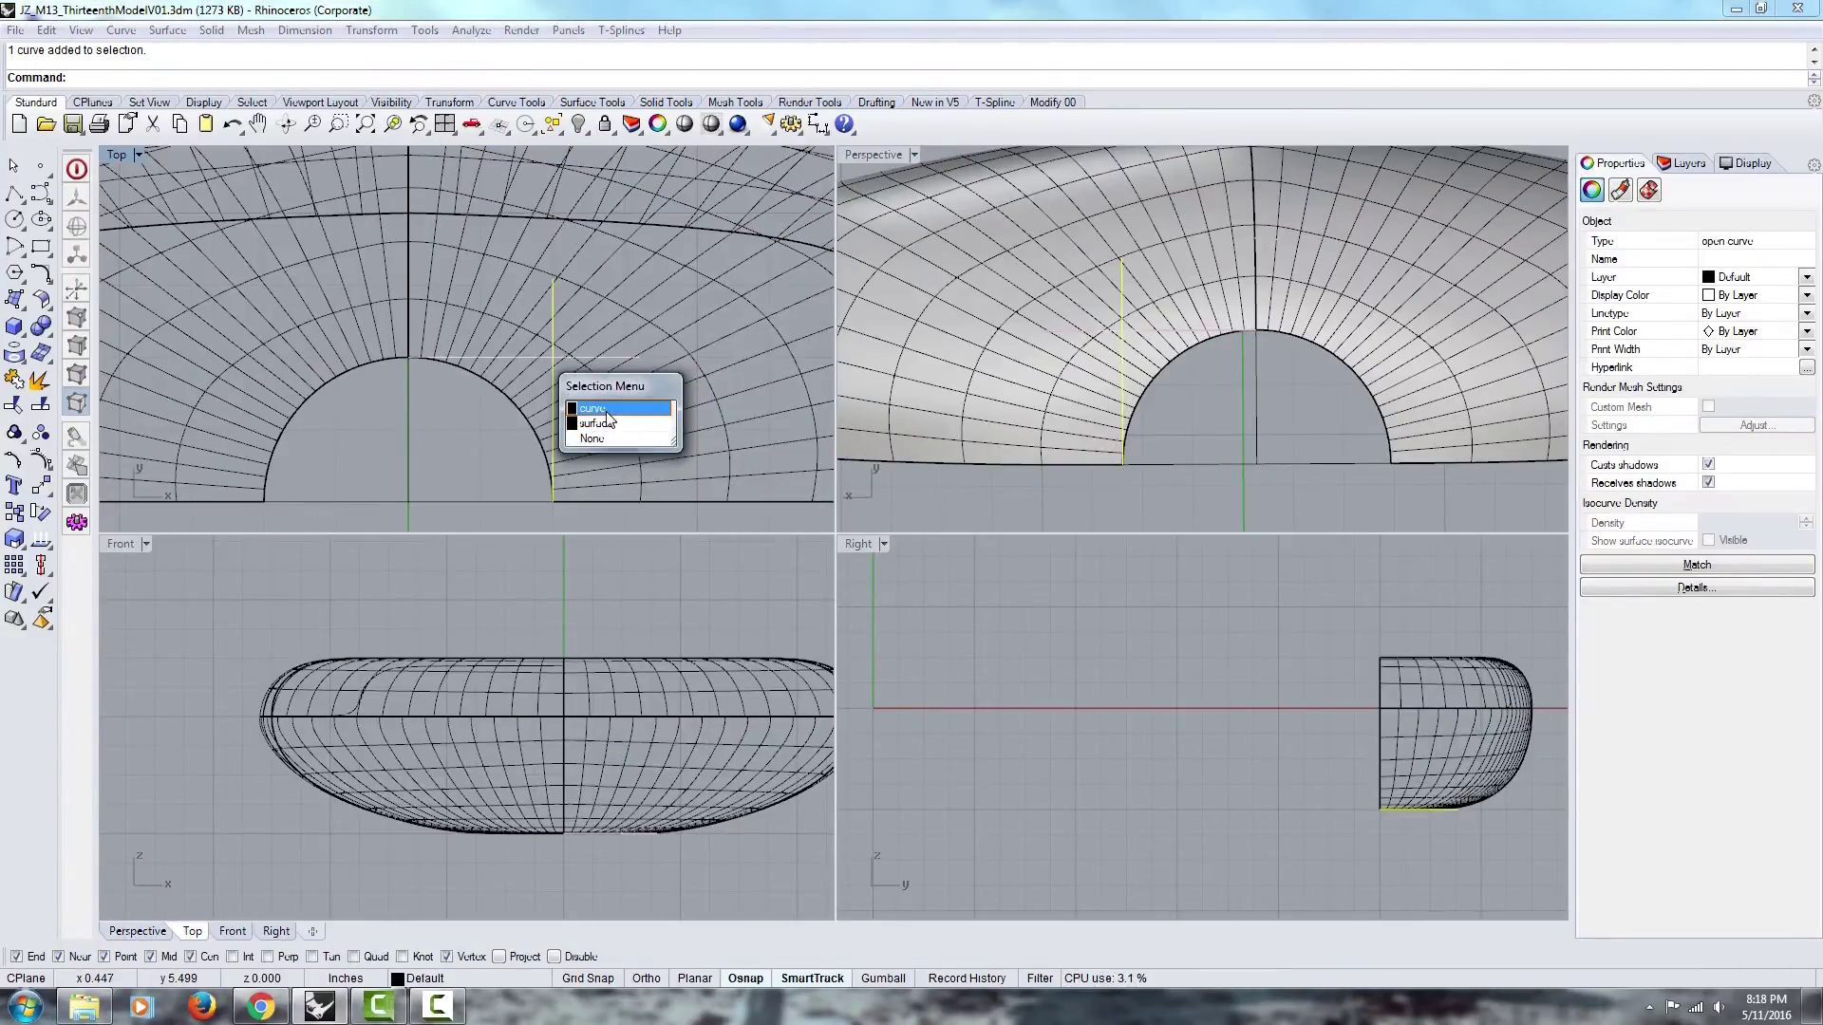
{"action": "key", "text": "Return"}
{"action": "type", "text": "Trim"}
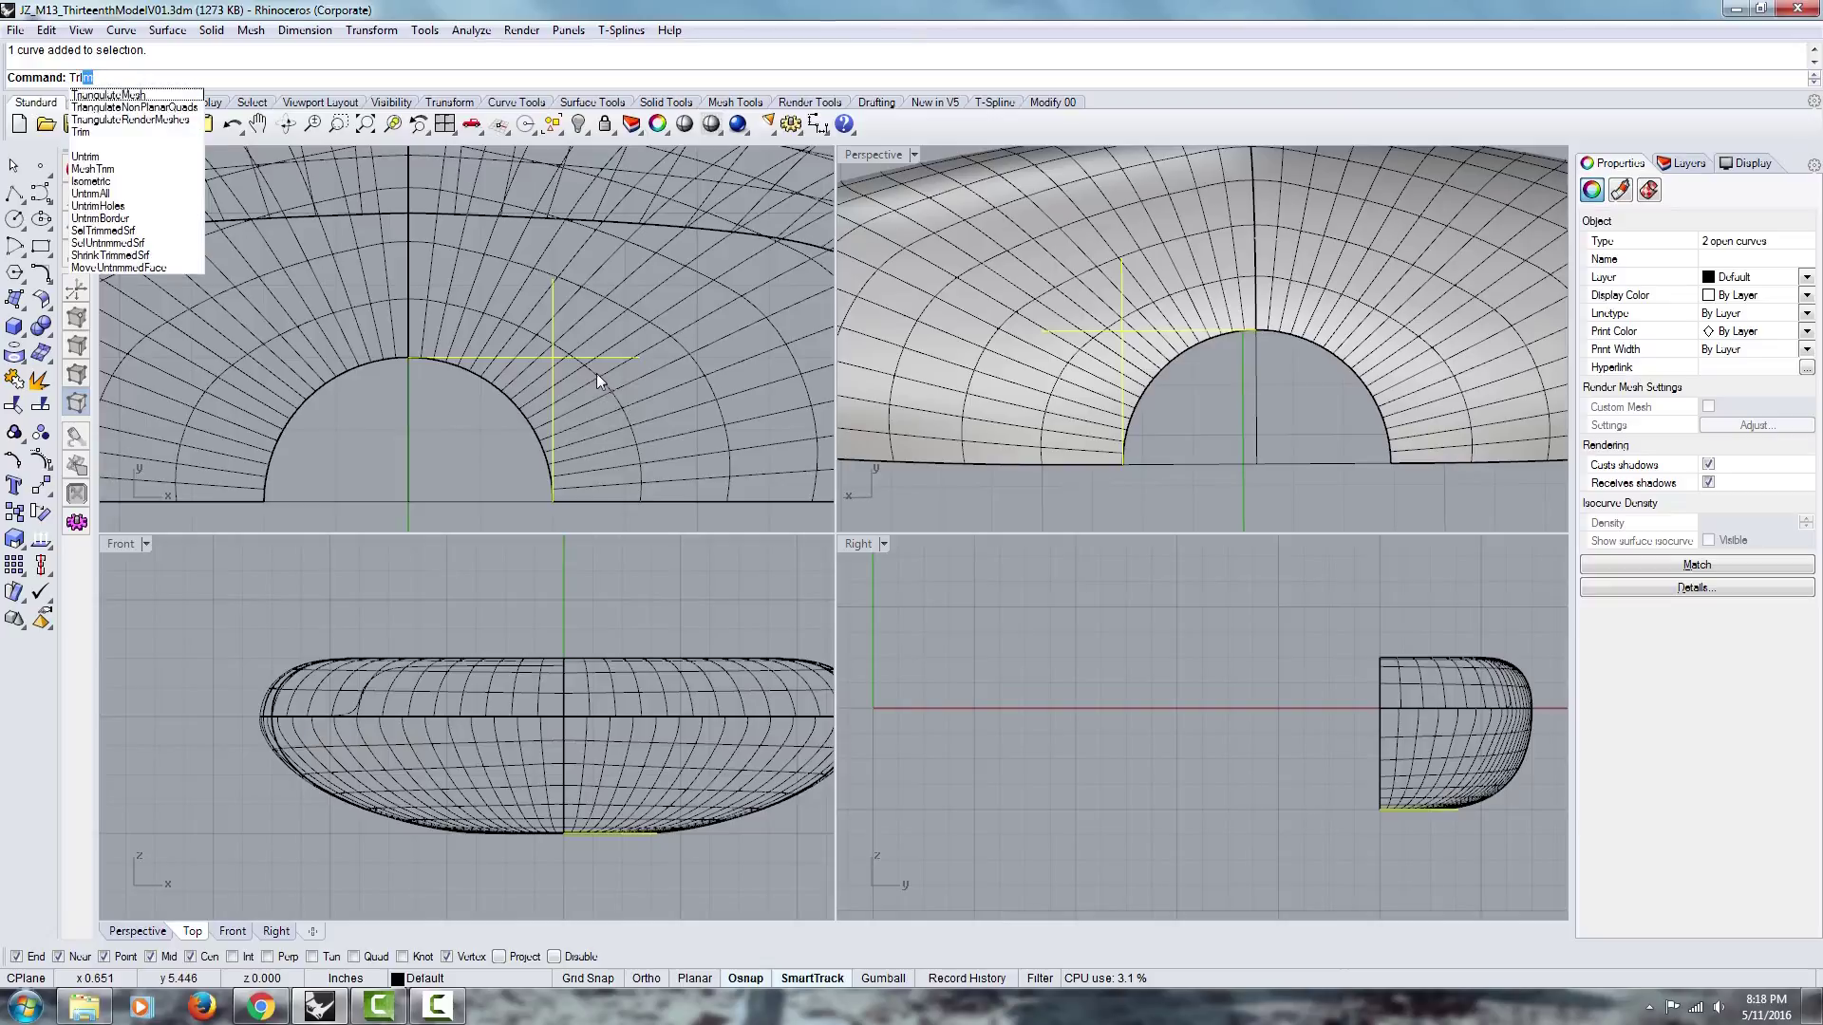
{"action": "key", "text": "Return"}
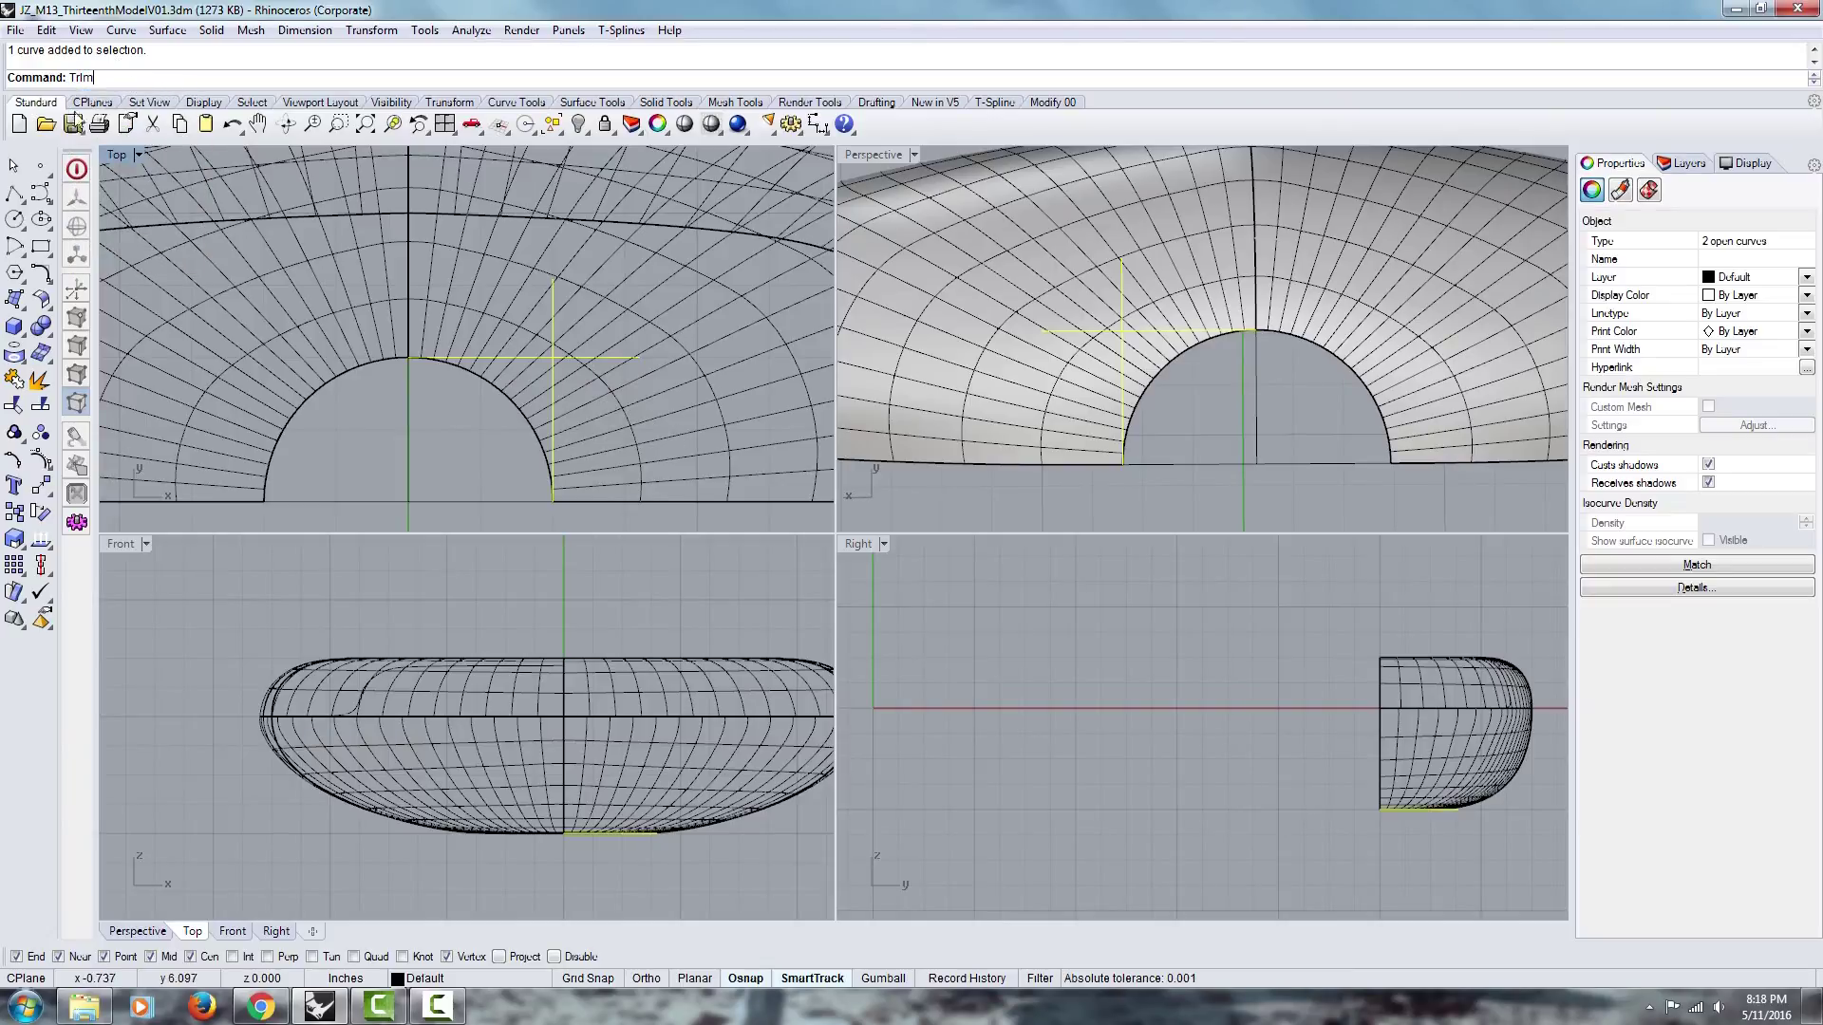
{"action": "key", "text": "Return"}
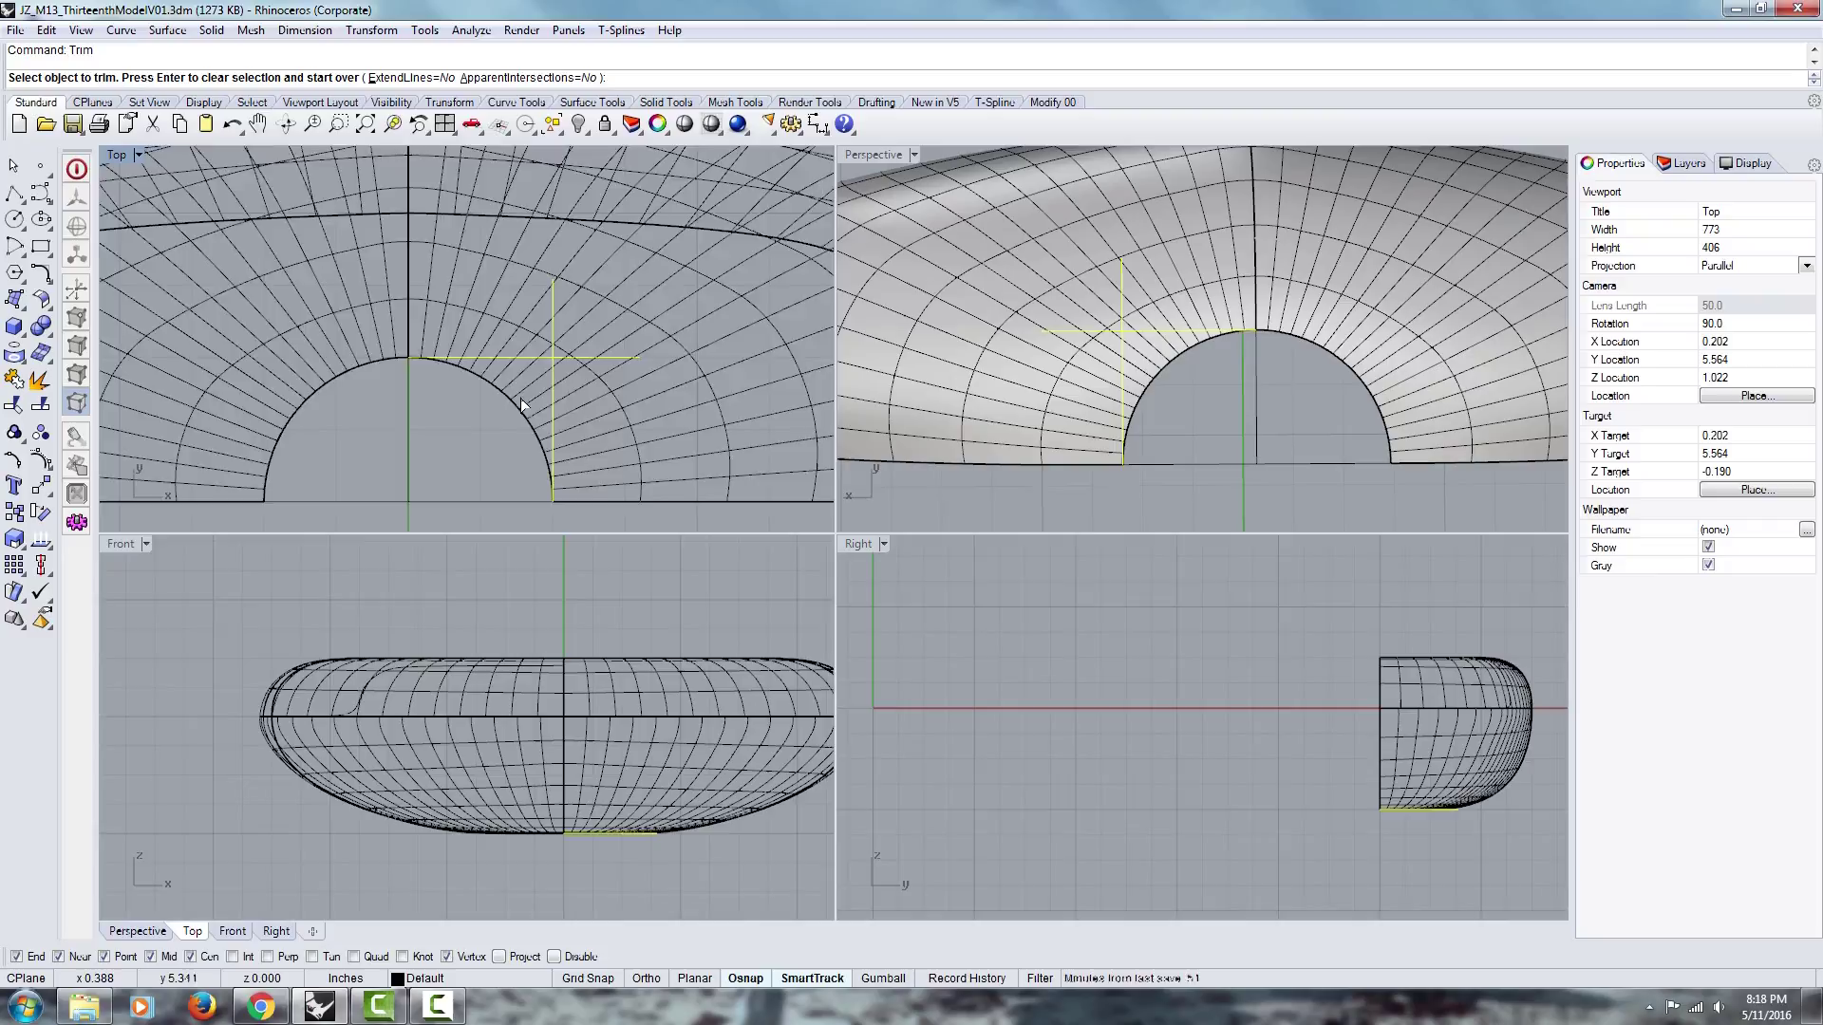
{"action": "scroll", "coordinate": [537, 373], "scroll_direction": "up", "scroll_amount": 5}
{"action": "left_click", "coordinate": [537, 377]}
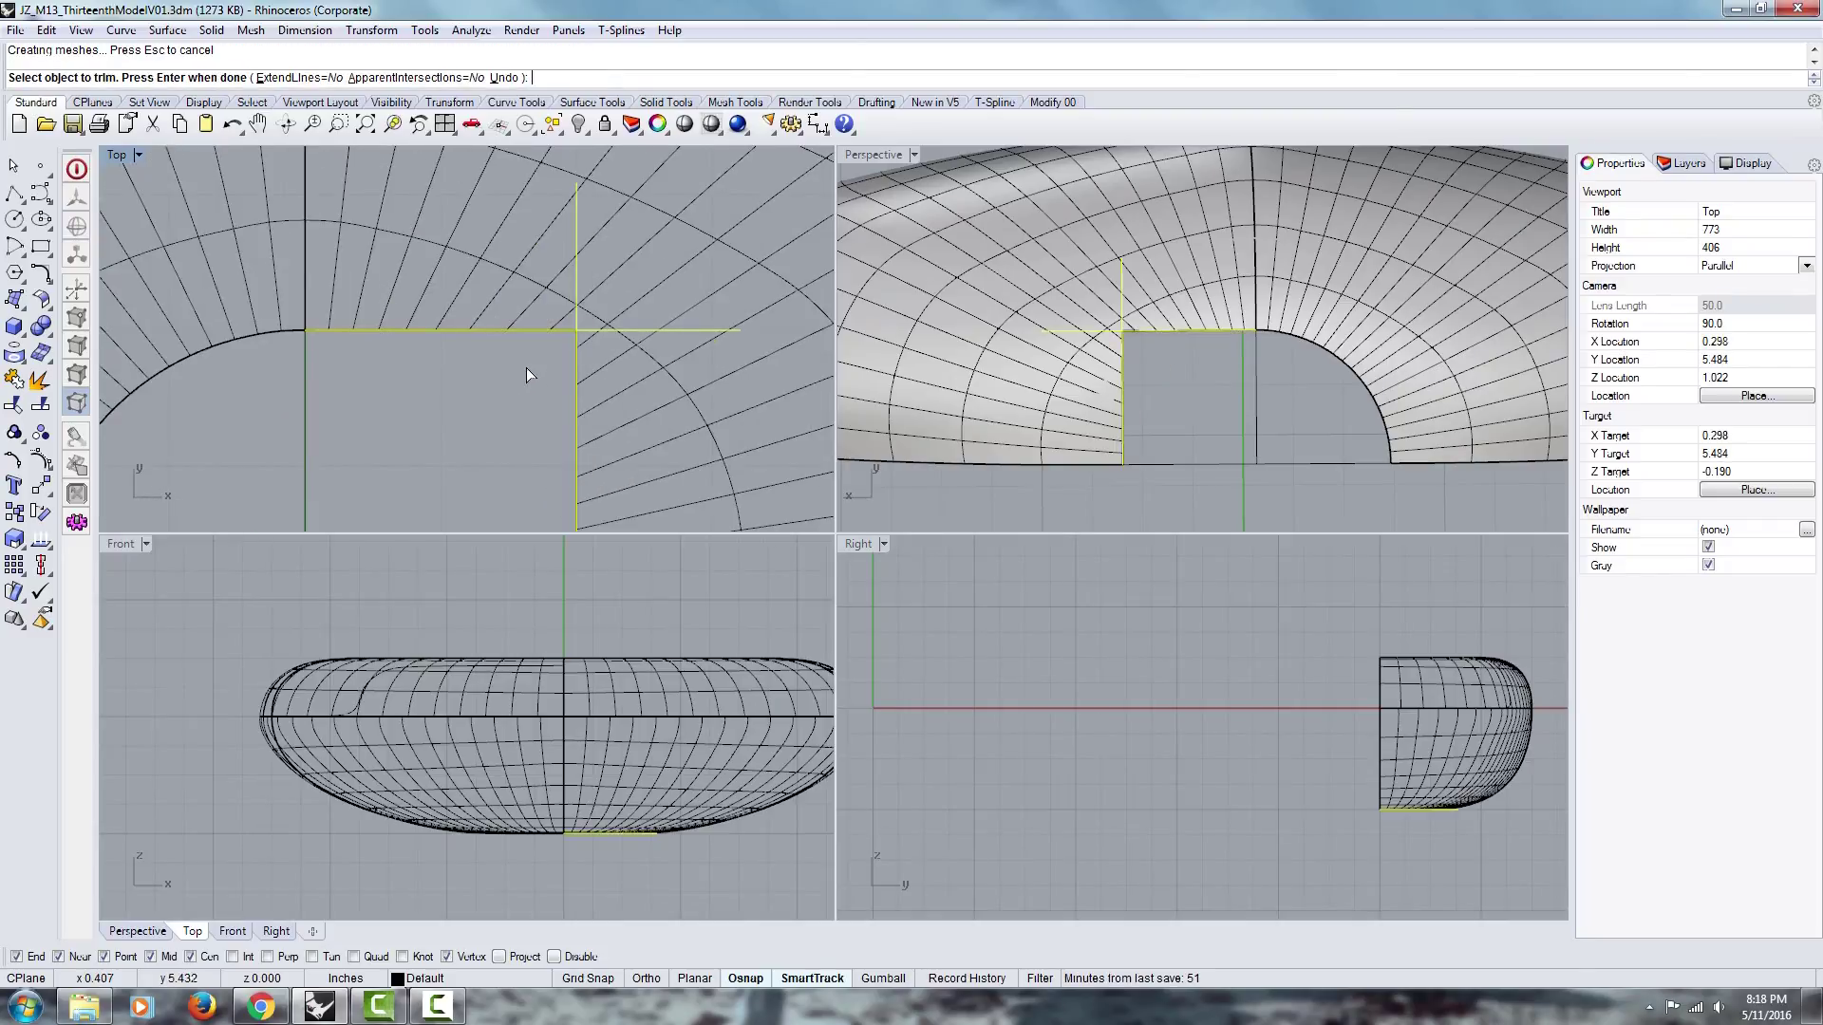
Step: Try to trim the base line across the opening with the same cutting lines, undo that trim and end the command
{"action": "right_click_drag", "start_coordinate": [1192, 415], "coordinate": [1000, 283]}
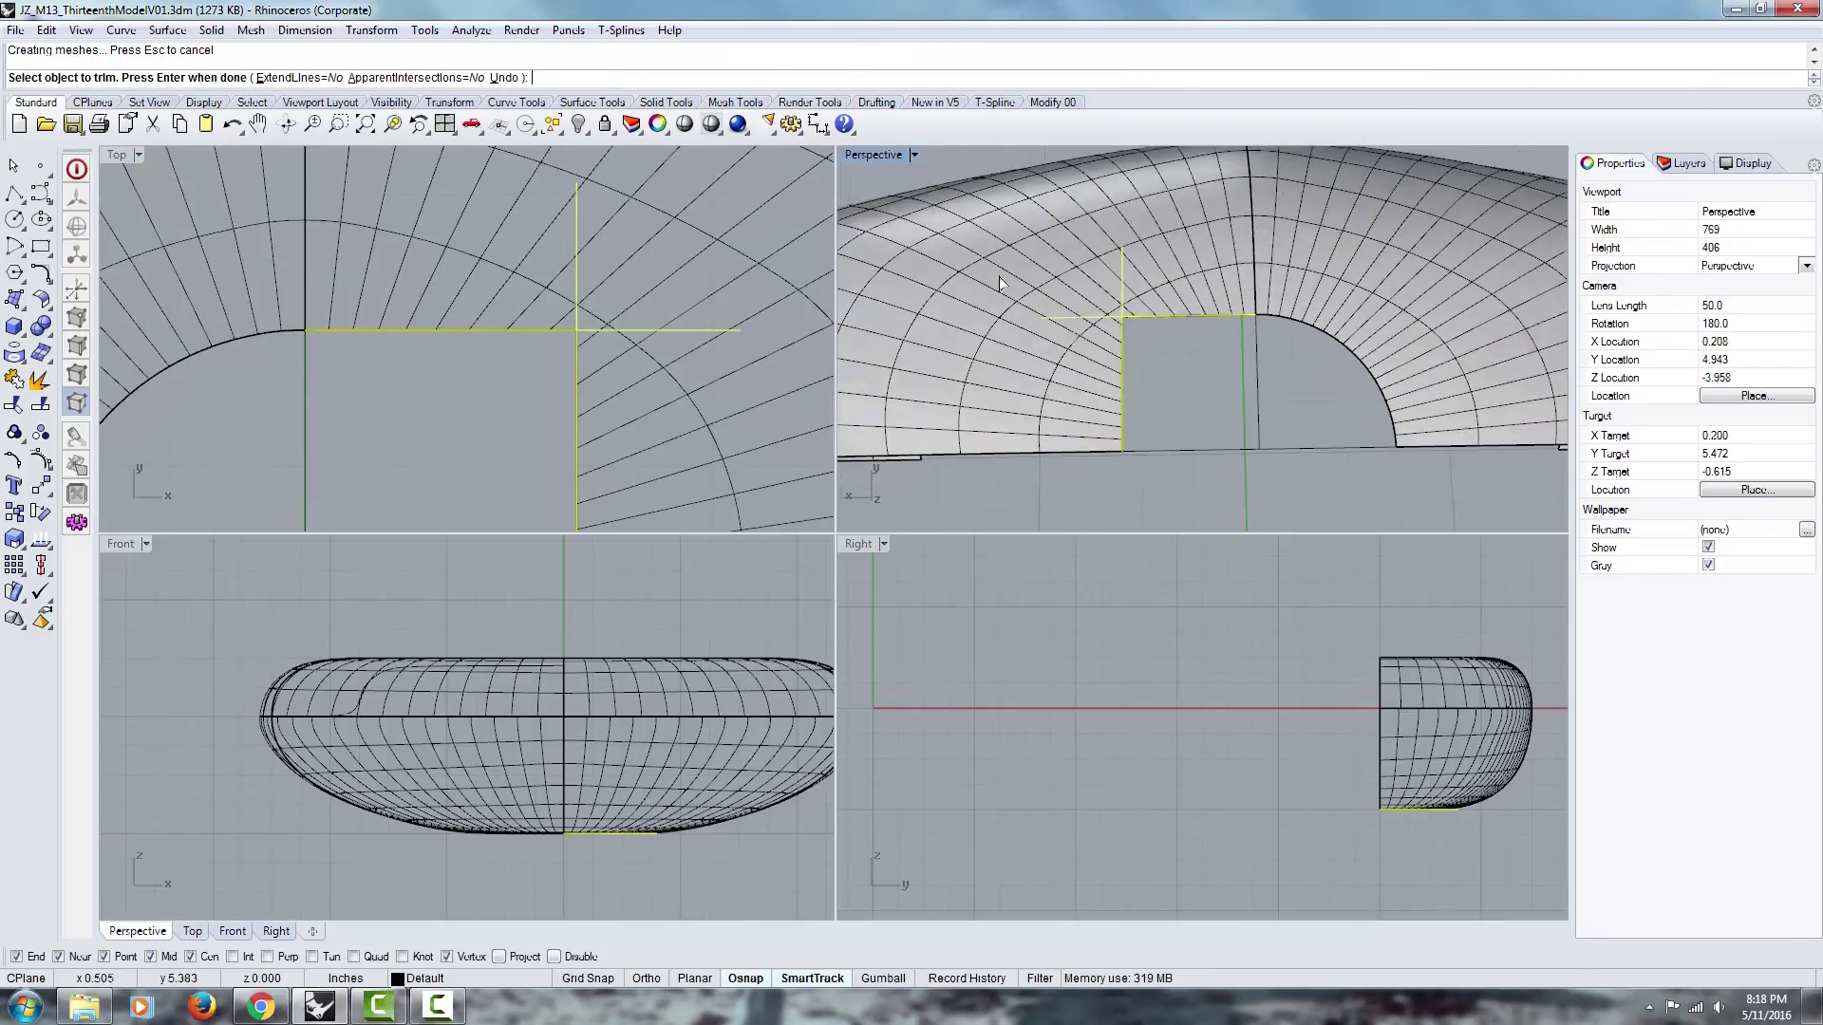
{"action": "double_click", "coordinate": [882, 156]}
{"action": "right_click_drag", "start_coordinate": [896, 596], "coordinate": [802, 663]}
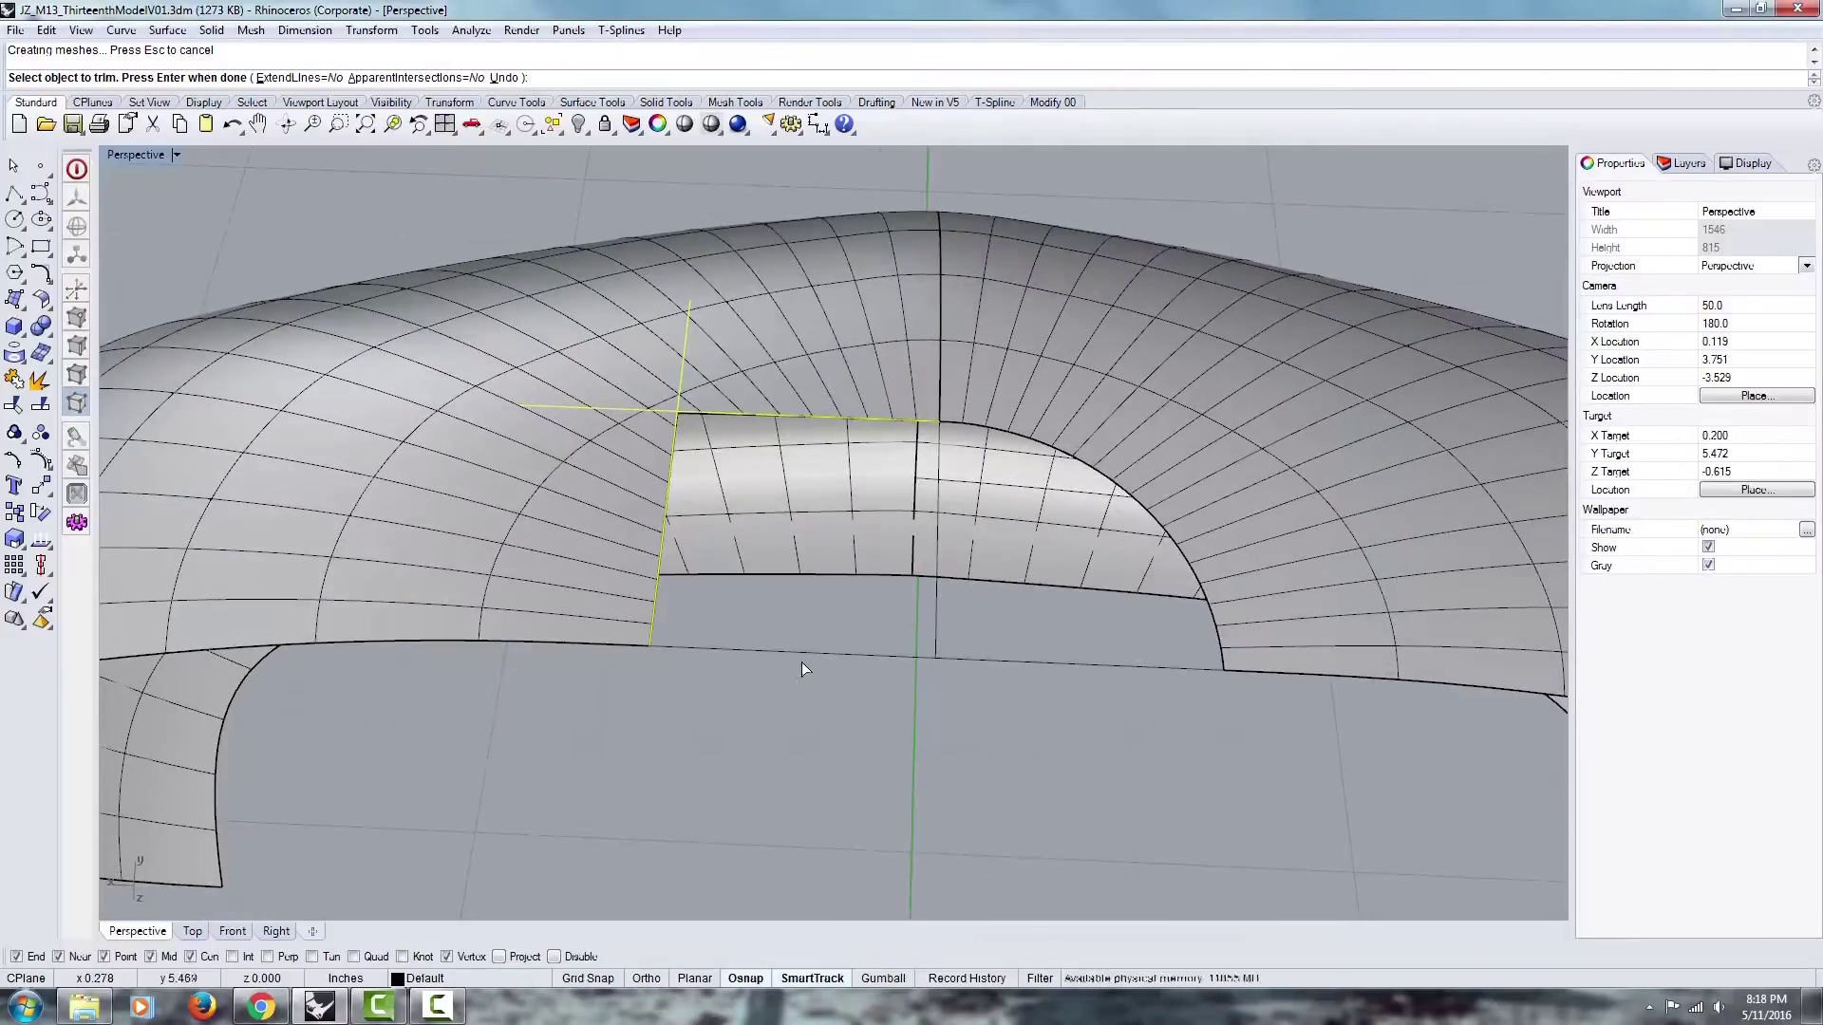
{"action": "left_click", "coordinate": [802, 649]}
{"action": "right_click_drag", "start_coordinate": [656, 645], "coordinate": [802, 767]}
{"action": "key", "text": "ctrl+z"}
{"action": "key", "text": "Return"}
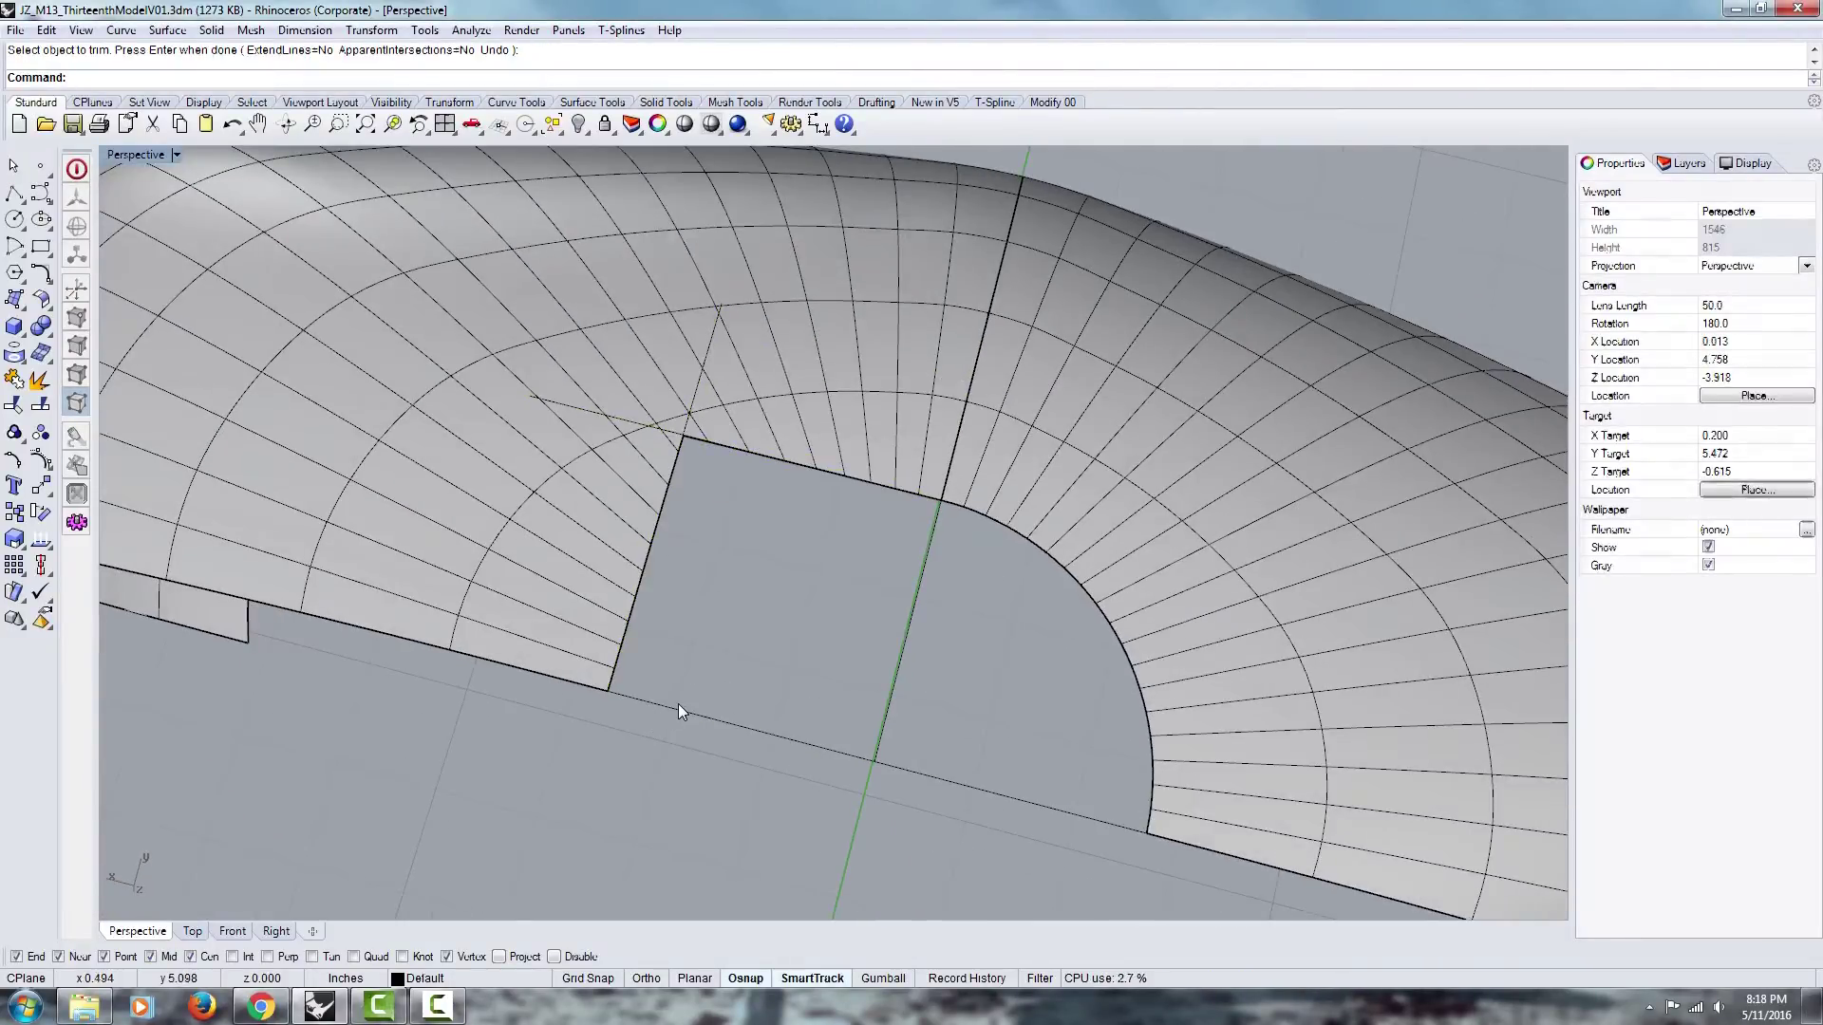
Step: Delete the two crossing construction lines and the base line spanning the whole opening, keeping the centre line
{"action": "left_click", "coordinate": [865, 759]}
{"action": "left_click", "coordinate": [917, 591]}
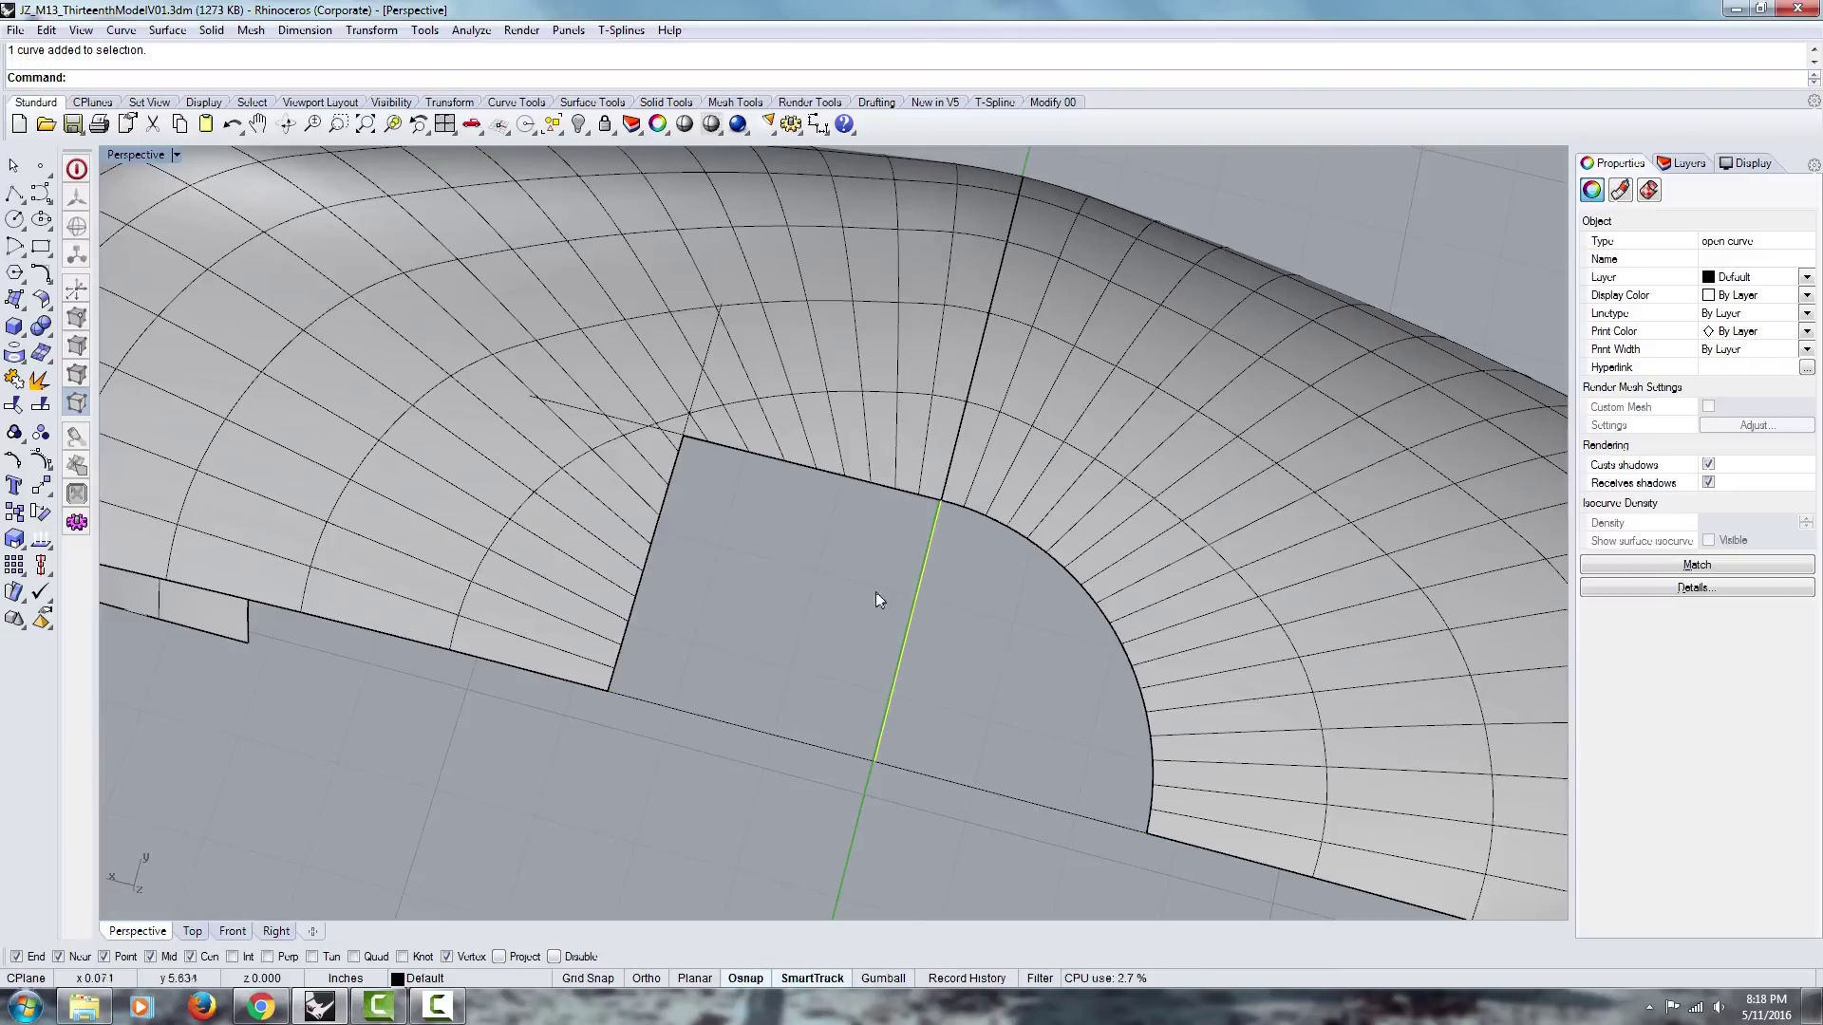
{"action": "left_click", "coordinate": [835, 477]}
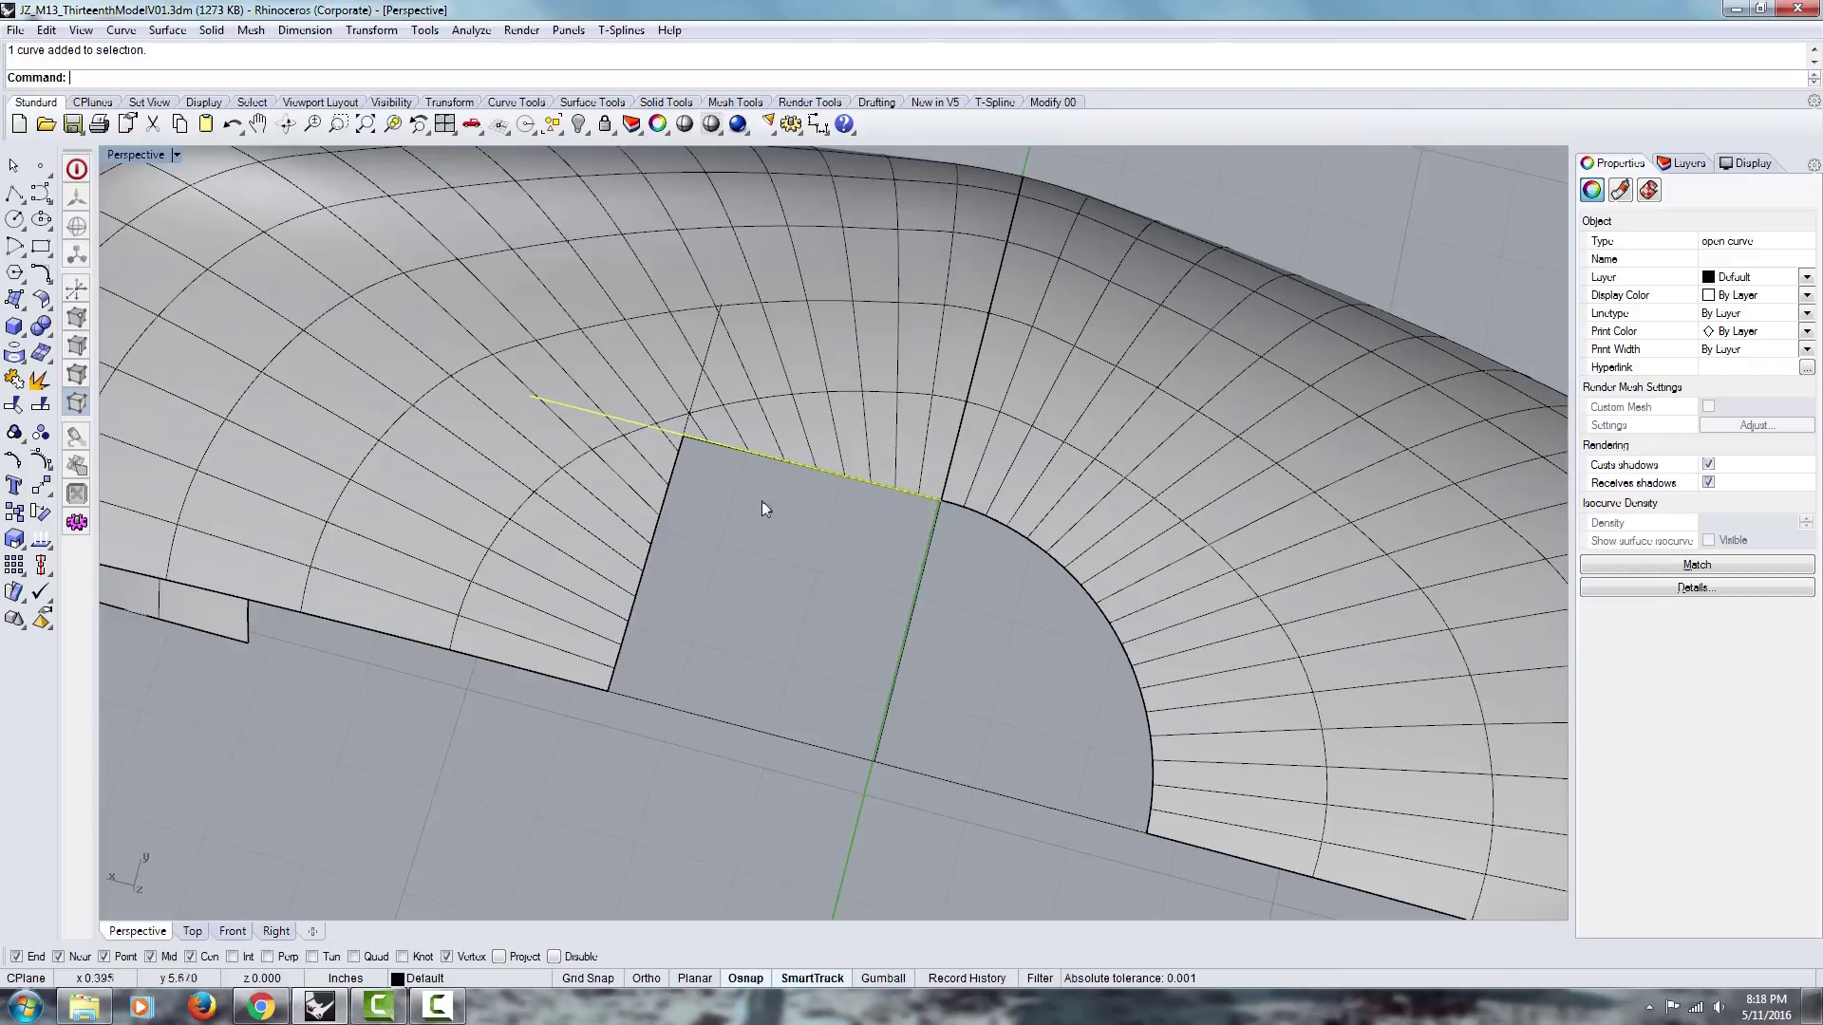
{"action": "left_click", "coordinate": [649, 545]}
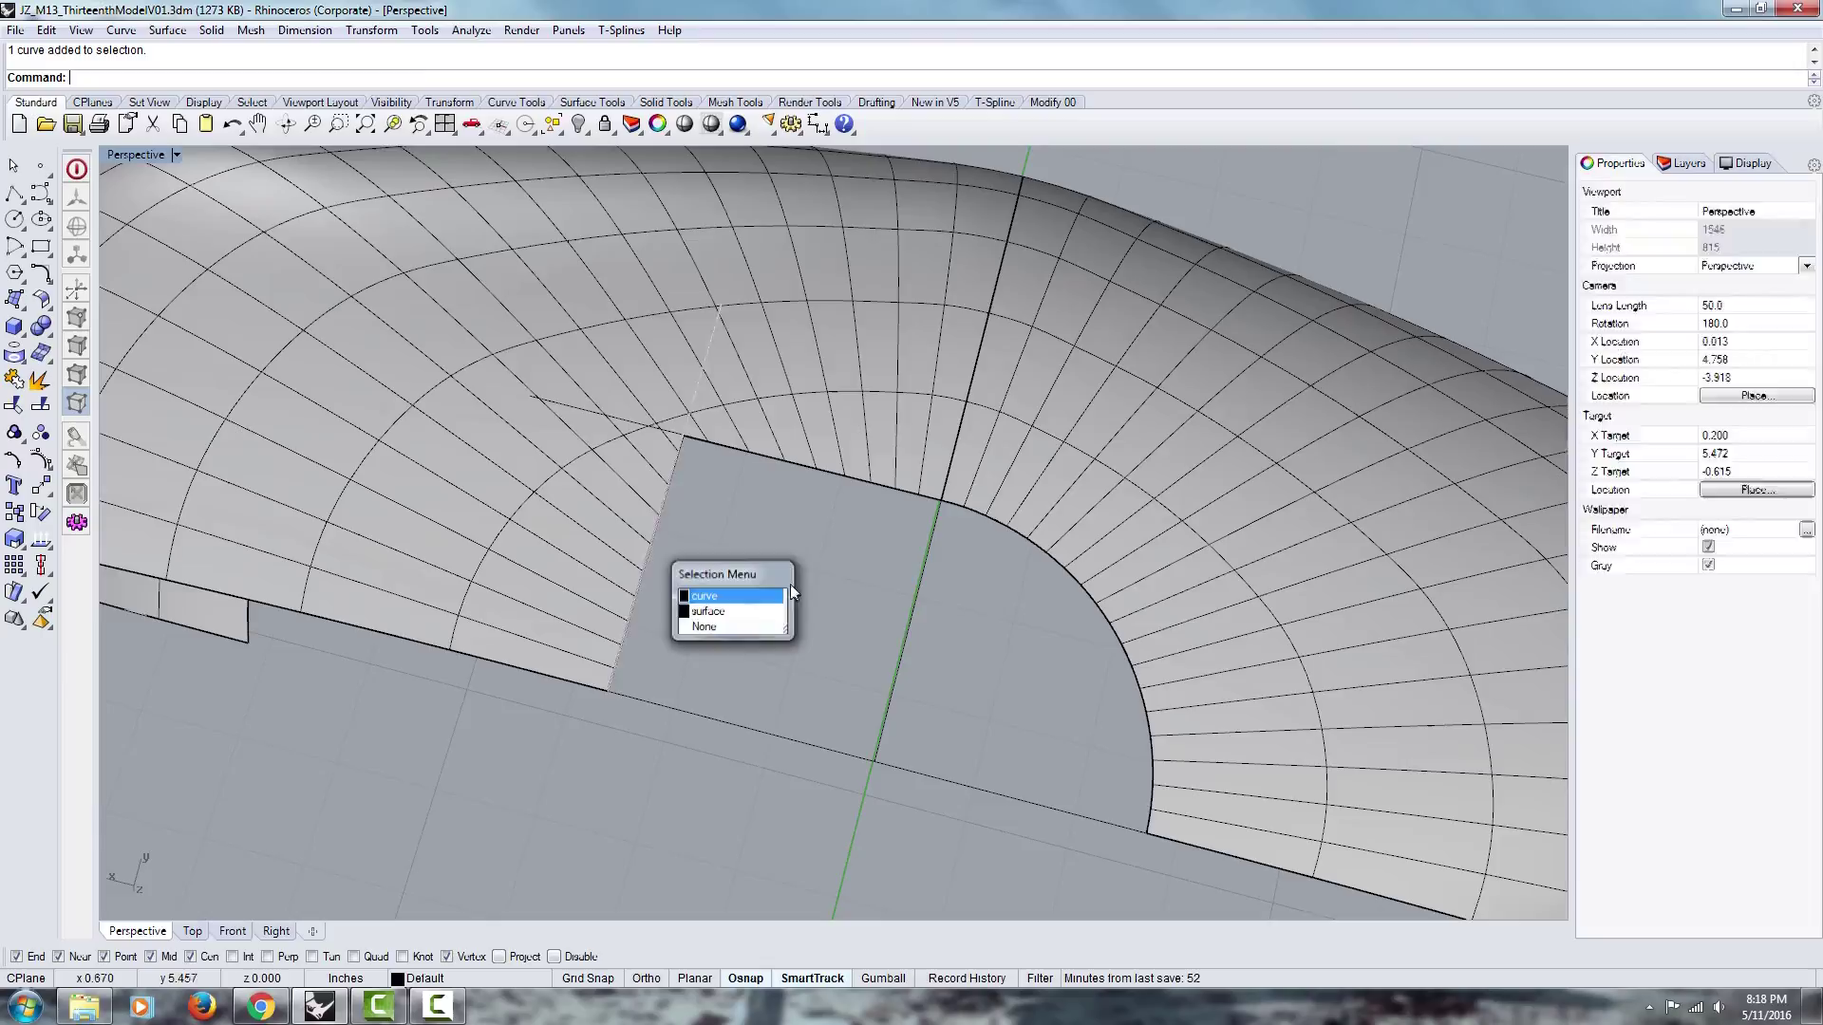
{"action": "left_click", "coordinate": [721, 604]}
{"action": "right_click_drag", "start_coordinate": [765, 459], "coordinate": [680, 604]}
{"action": "key", "text": "Delete"}
{"action": "left_click_drag", "start_coordinate": [933, 862], "coordinate": [928, 861]}
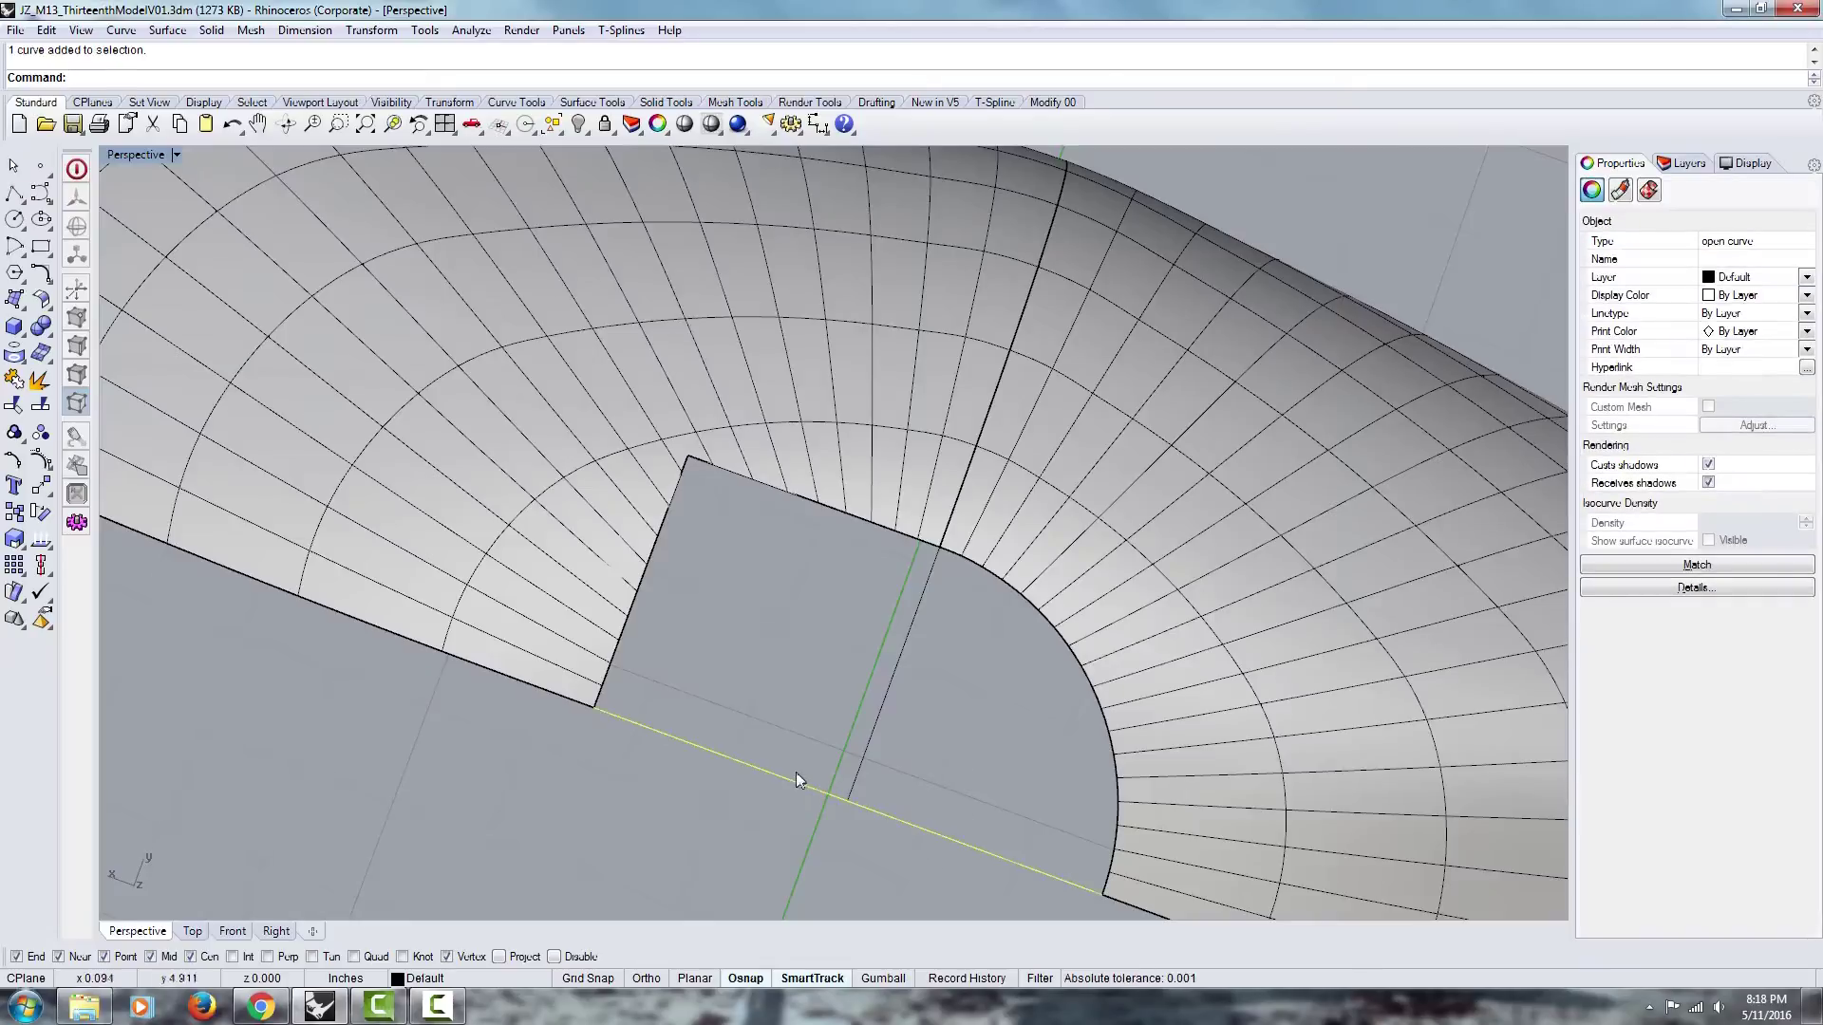
{"action": "key", "text": "Delete"}
Step: Draw a polyline from the squared notch's lower surface corner to the free end of the centre line
{"action": "right_click_drag", "start_coordinate": [796, 771], "coordinate": [844, 736]}
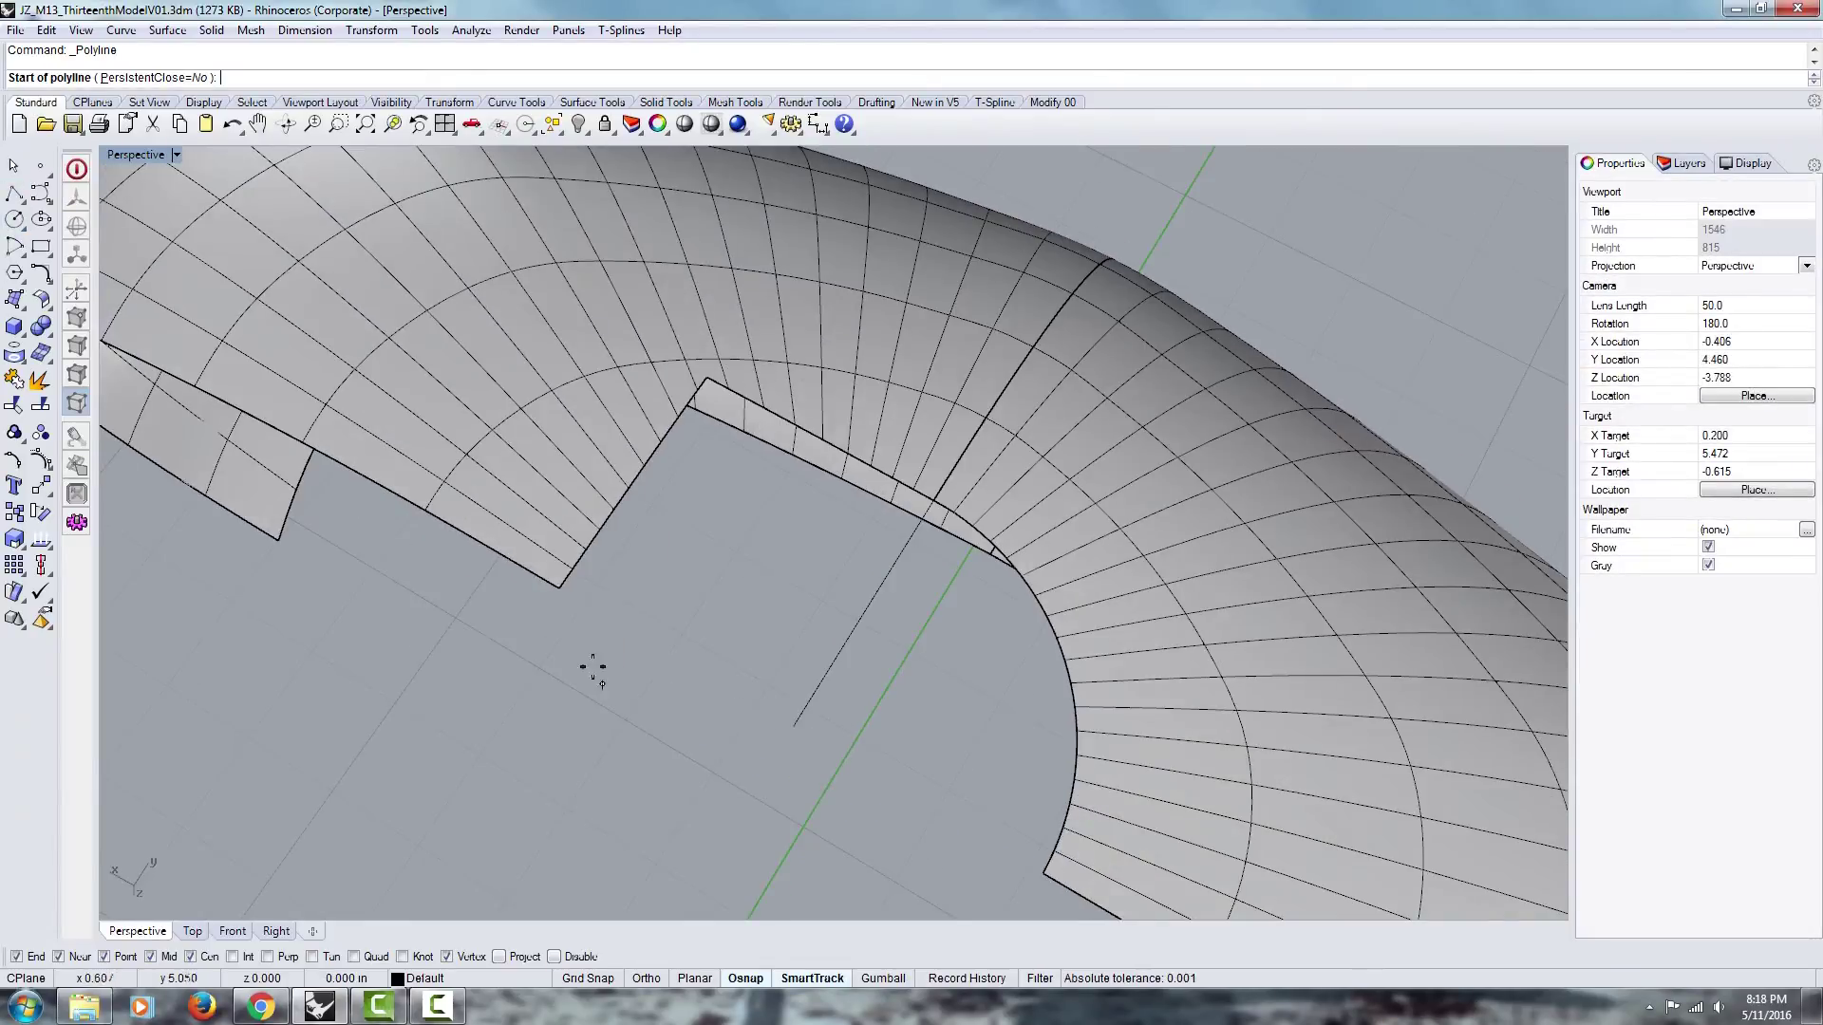
{"action": "left_click", "coordinate": [558, 587]}
{"action": "left_click", "coordinate": [794, 726]}
{"action": "right_click", "coordinate": [867, 809]}
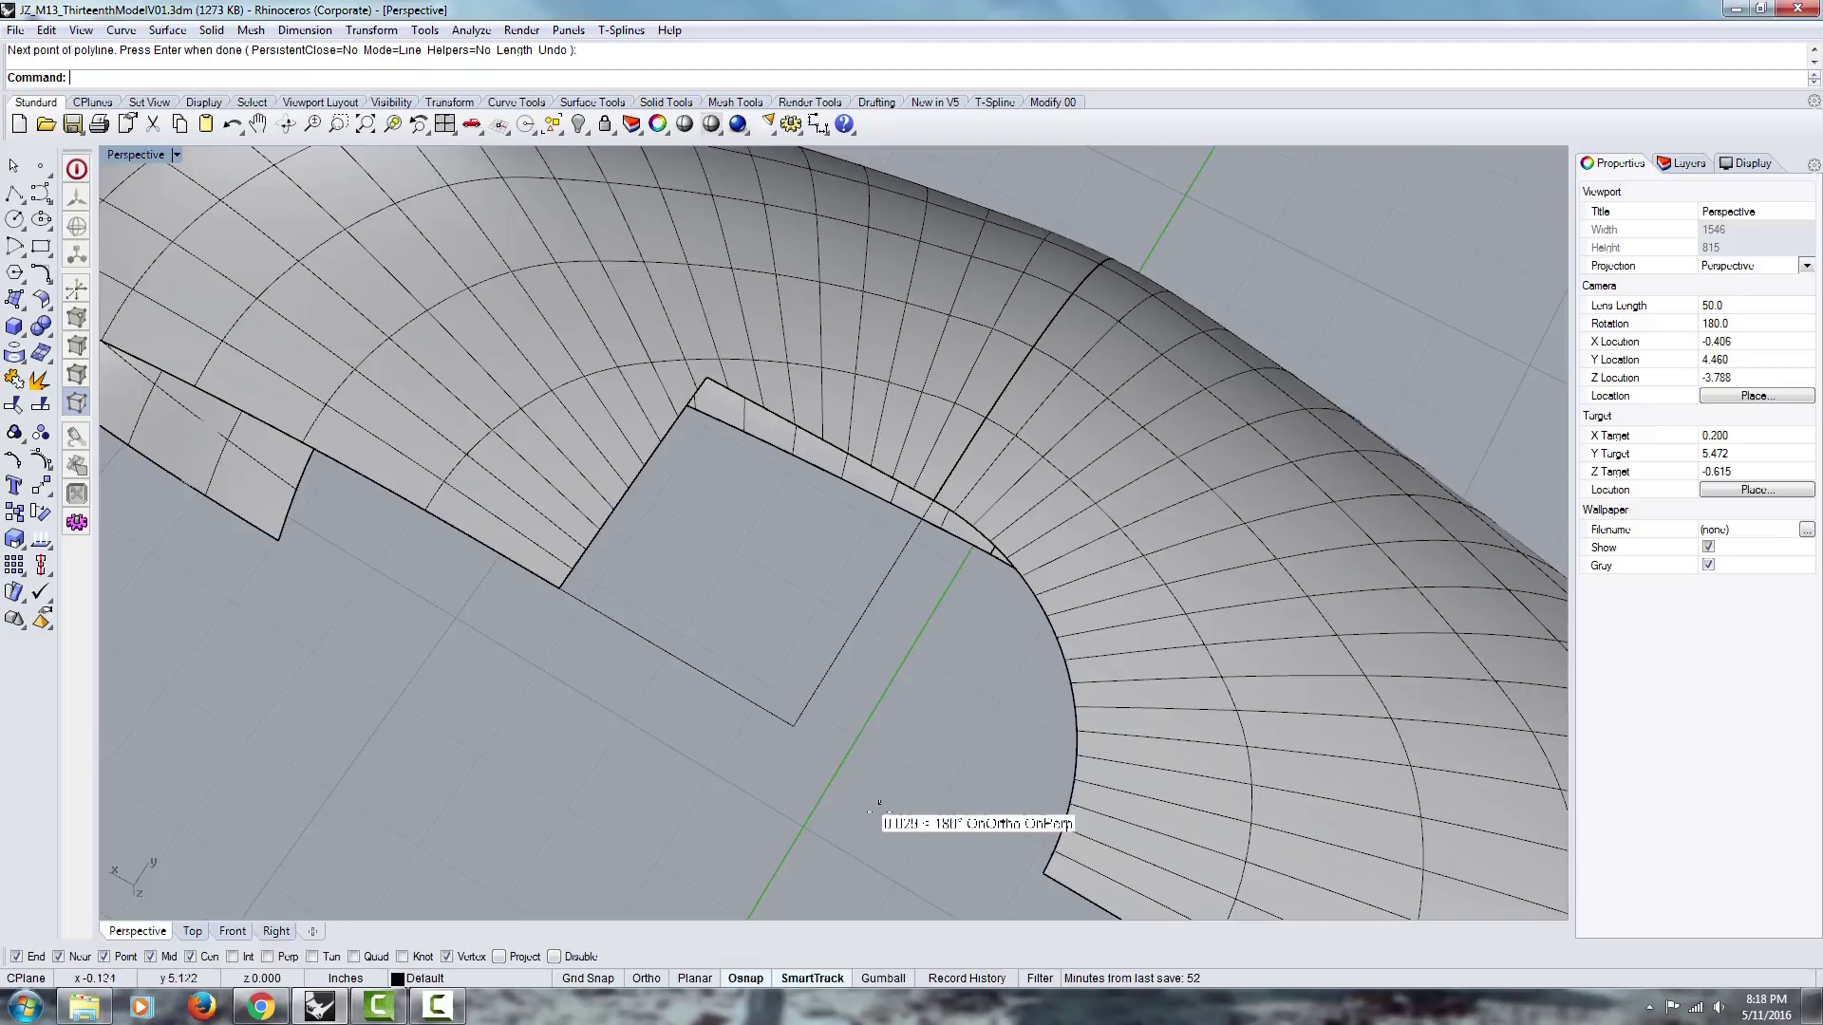
Step: Start a curve network surface from the two lines and the two trimmed surface edges bounding the square opening
{"action": "mouse_move", "coordinate": [830, 728]}
{"action": "right_mouse_down"}
{"action": "mouse_move", "coordinate": [877, 565]}
{"action": "mouse_move", "coordinate": [872, 655]}
{"action": "mouse_move", "coordinate": [758, 744]}
{"action": "mouse_move", "coordinate": [858, 787]}
{"action": "right_mouse_up"}
{"action": "left_click", "coordinate": [168, 30]}
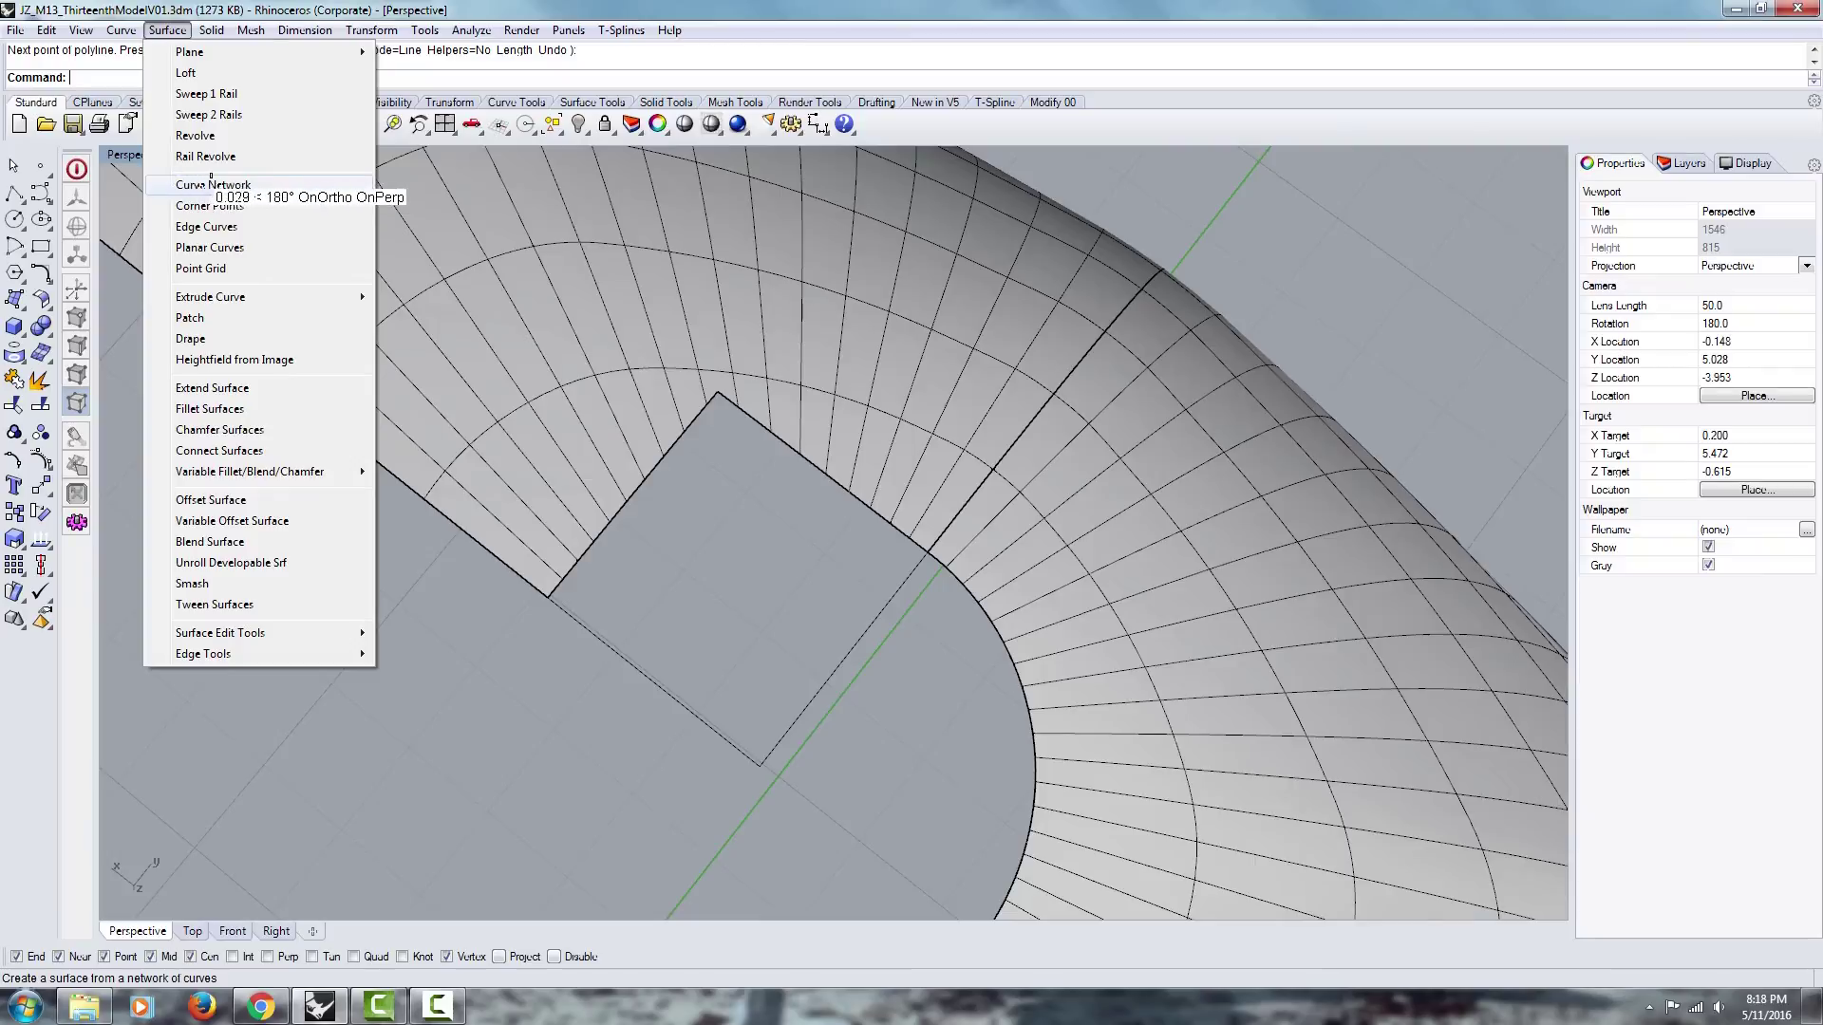
{"action": "left_click", "coordinate": [229, 184]}
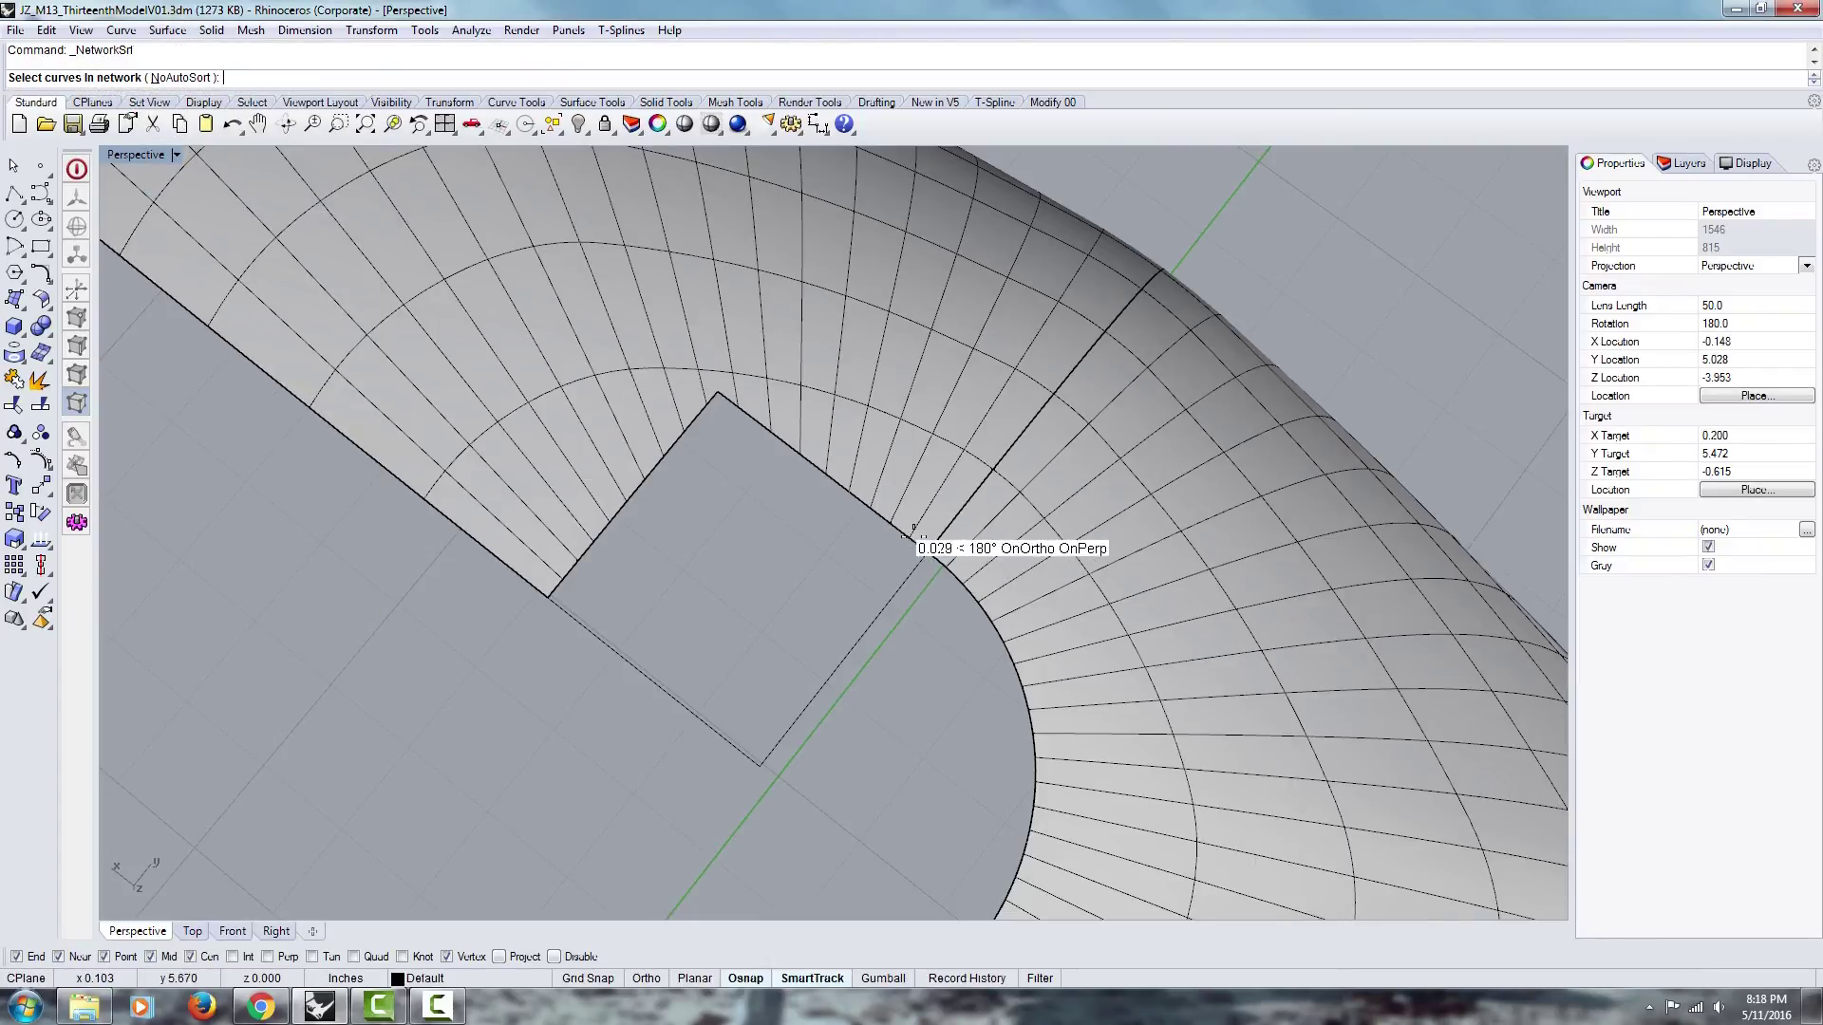
{"action": "left_click", "coordinate": [805, 704]}
{"action": "left_click", "coordinate": [713, 728]}
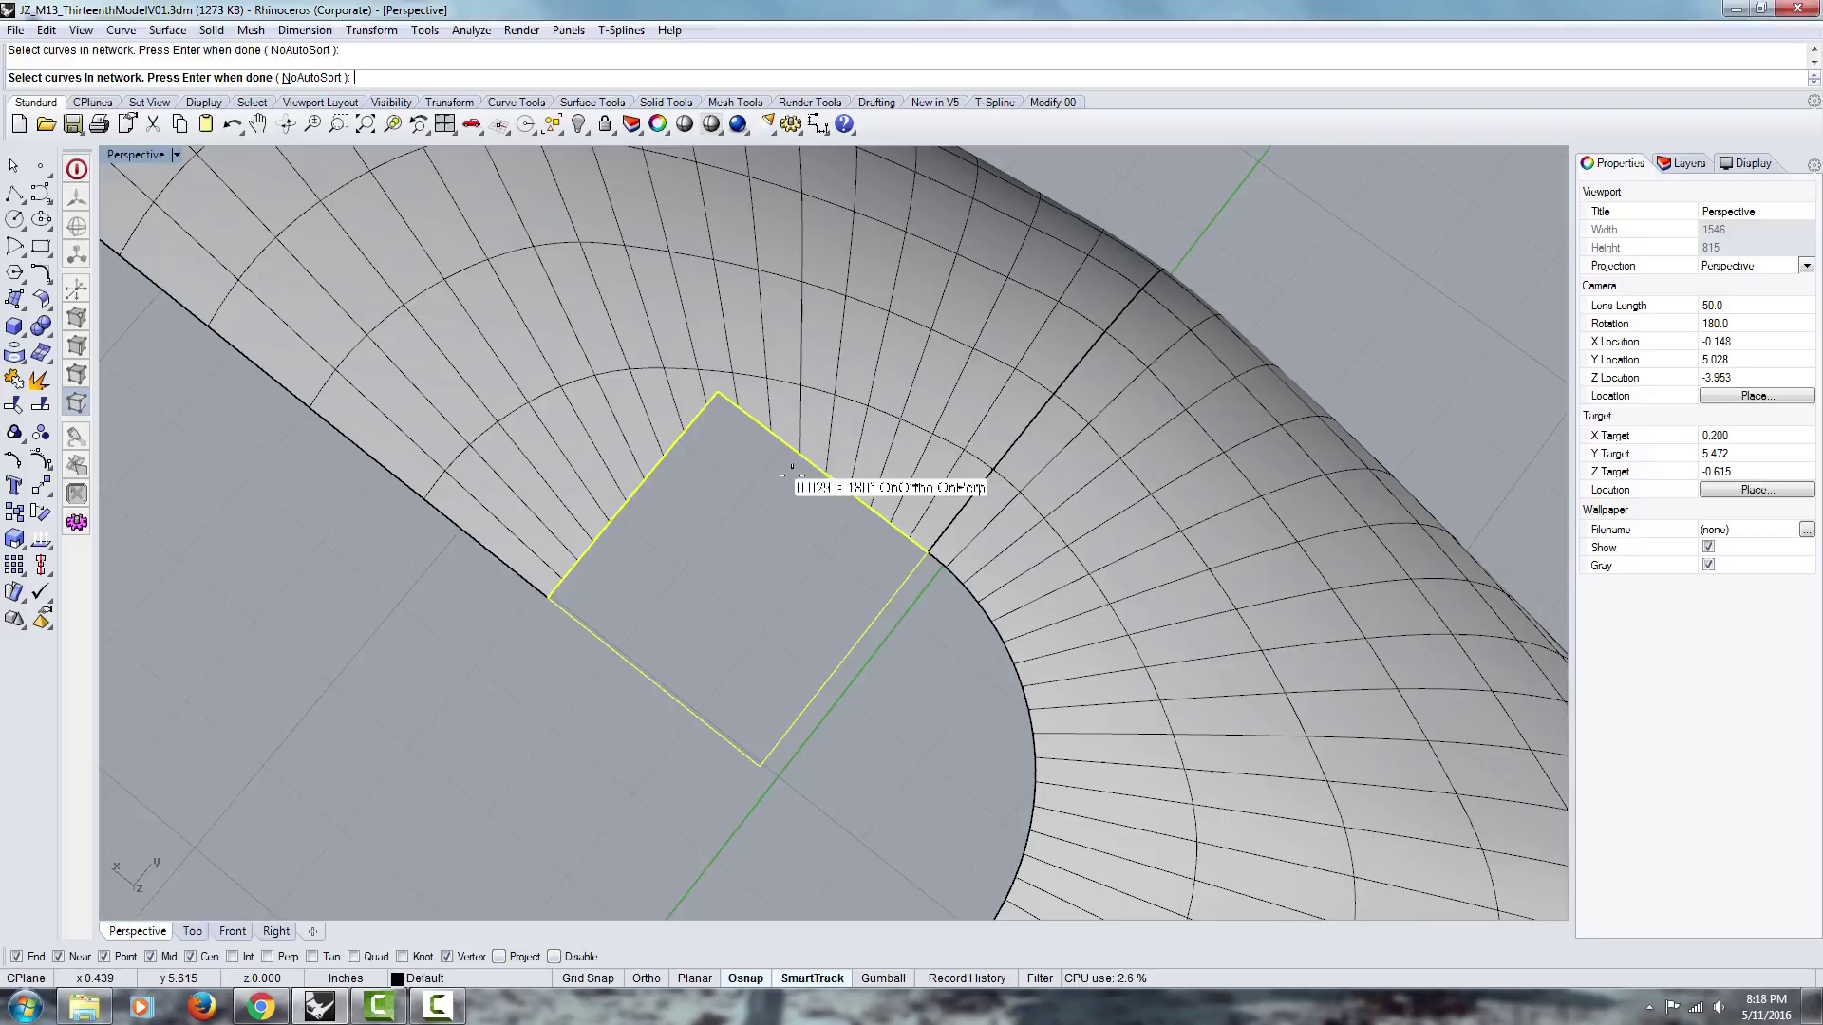
{"action": "key", "text": "Return"}
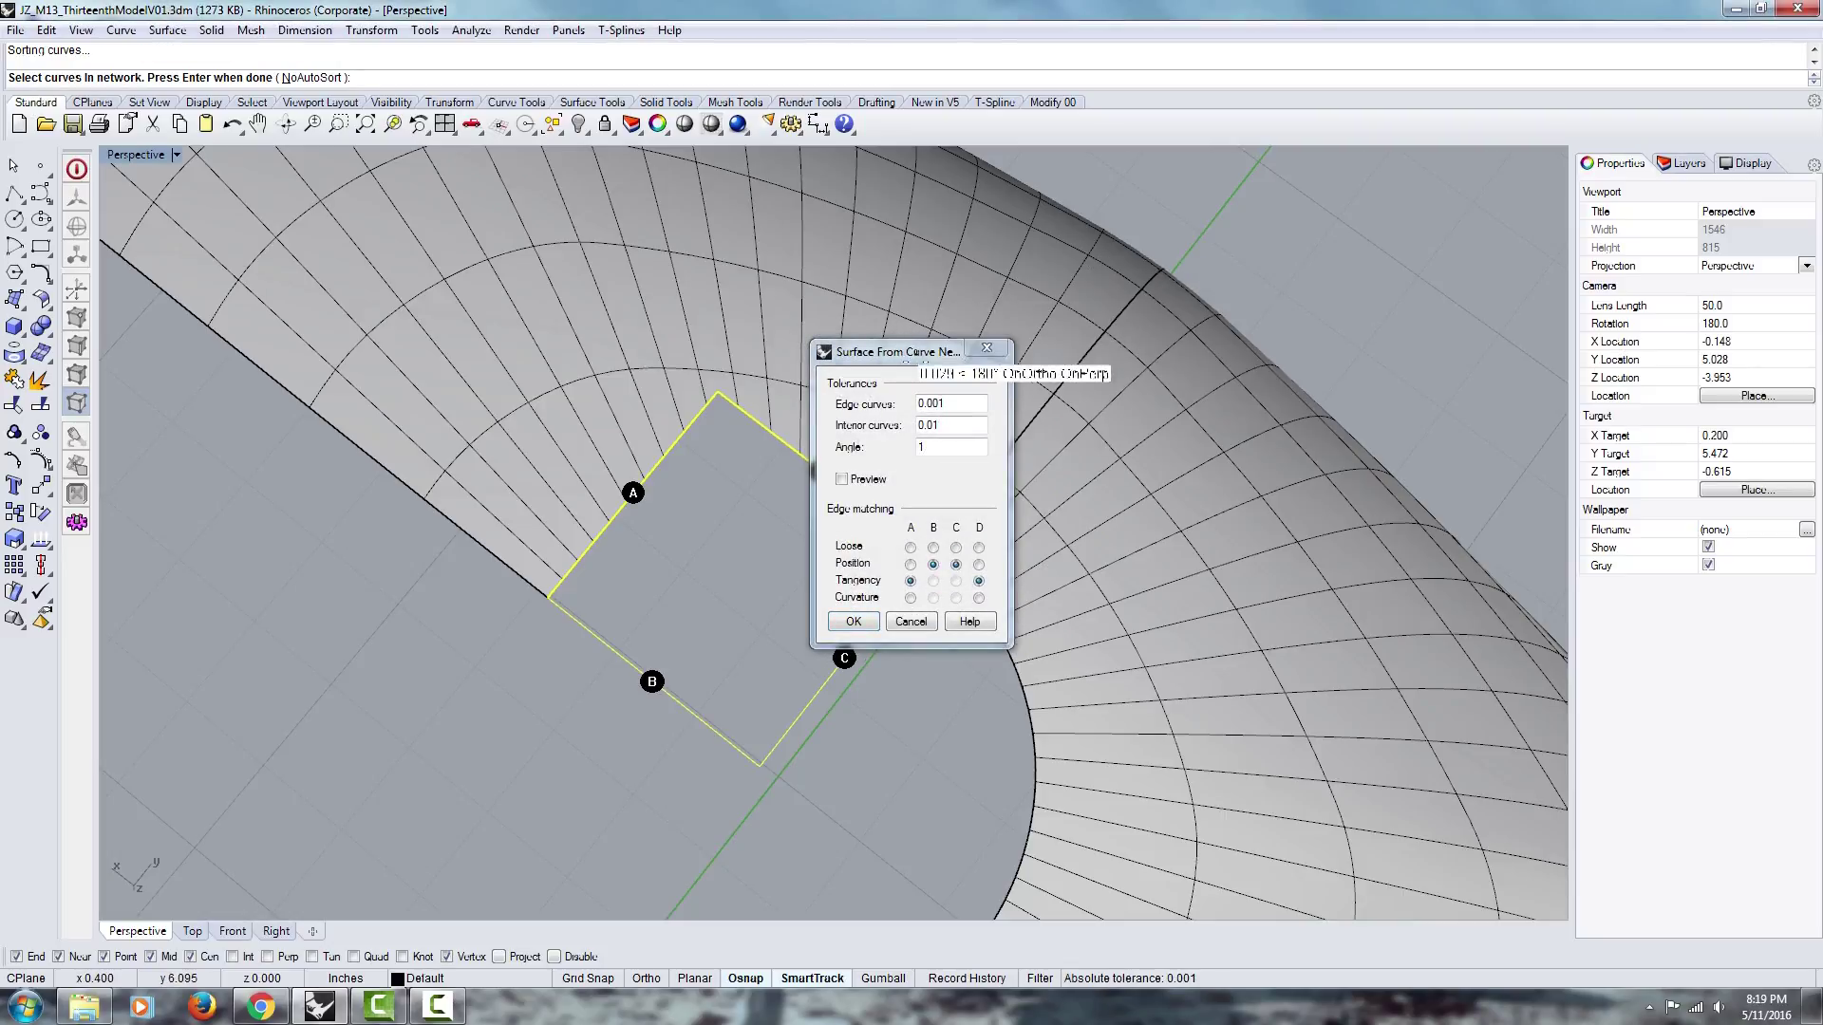
Step: Set the network surface's edge matching to tangency for edges A and D and loose for edges B and C
{"action": "left_click_drag", "start_coordinate": [909, 351], "coordinate": [1106, 276]}
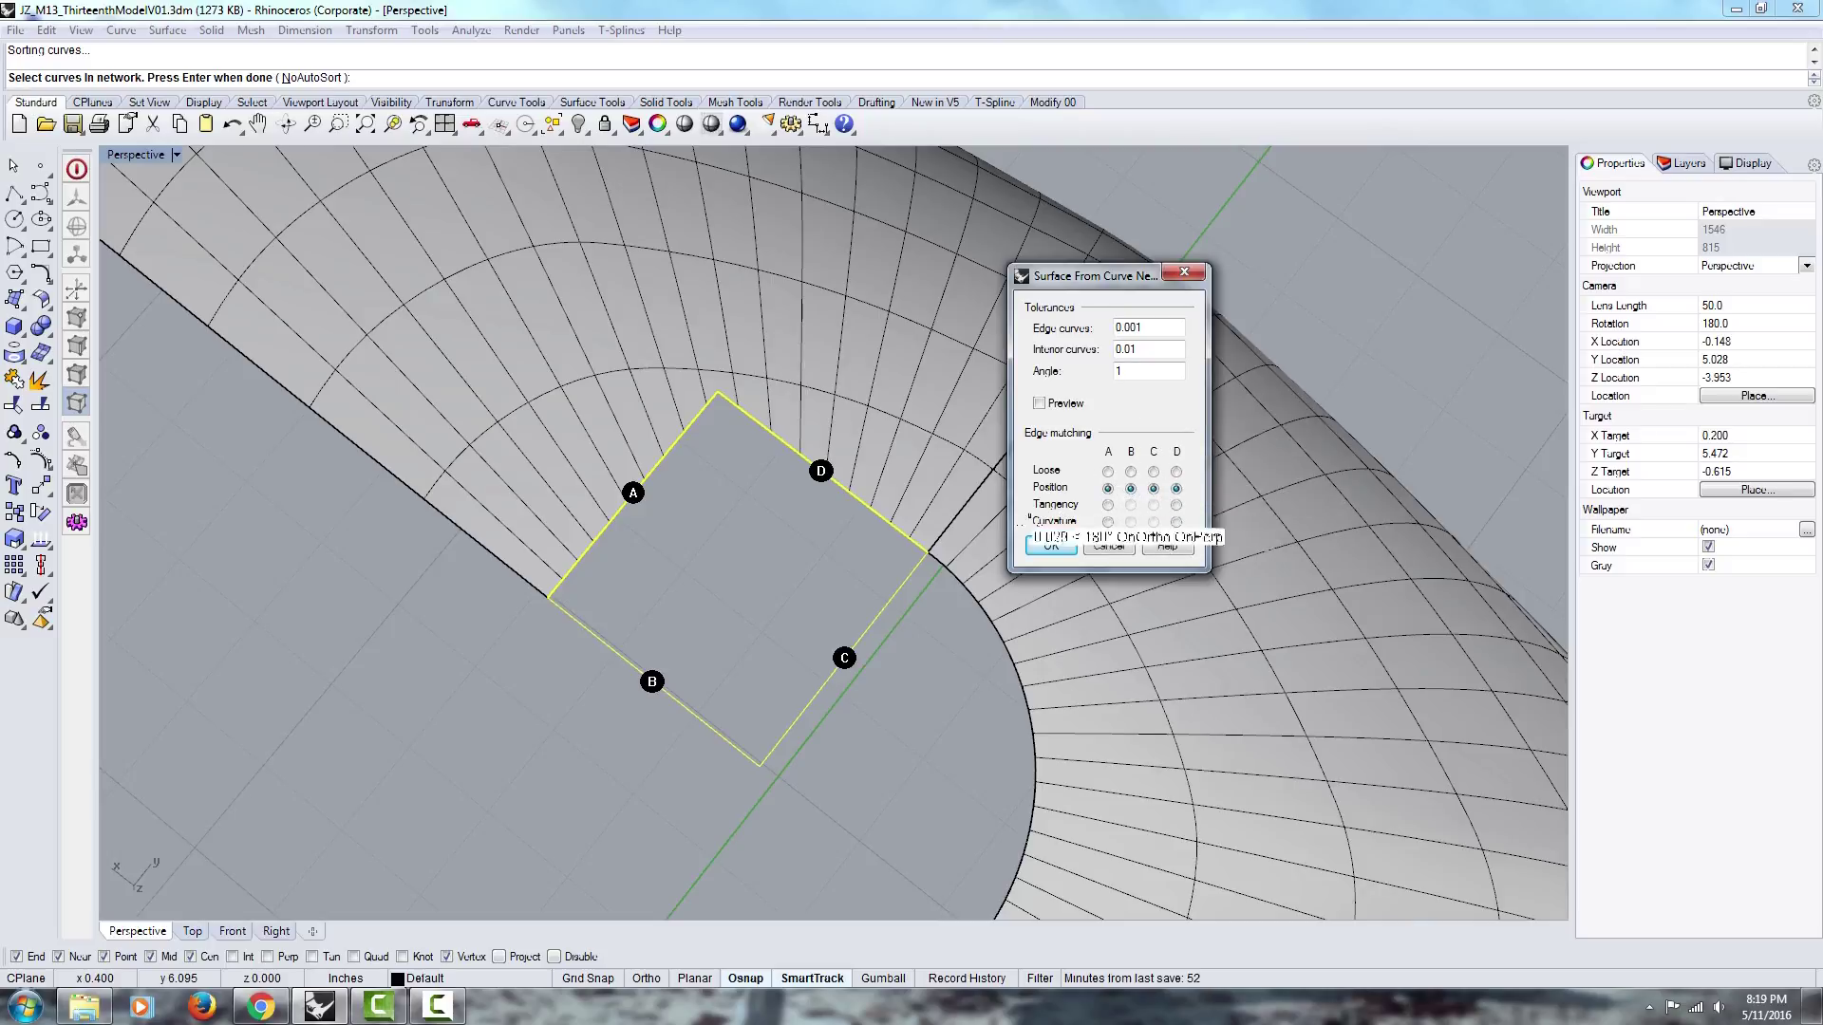
{"action": "right_click_drag", "start_coordinate": [704, 688], "coordinate": [731, 491]}
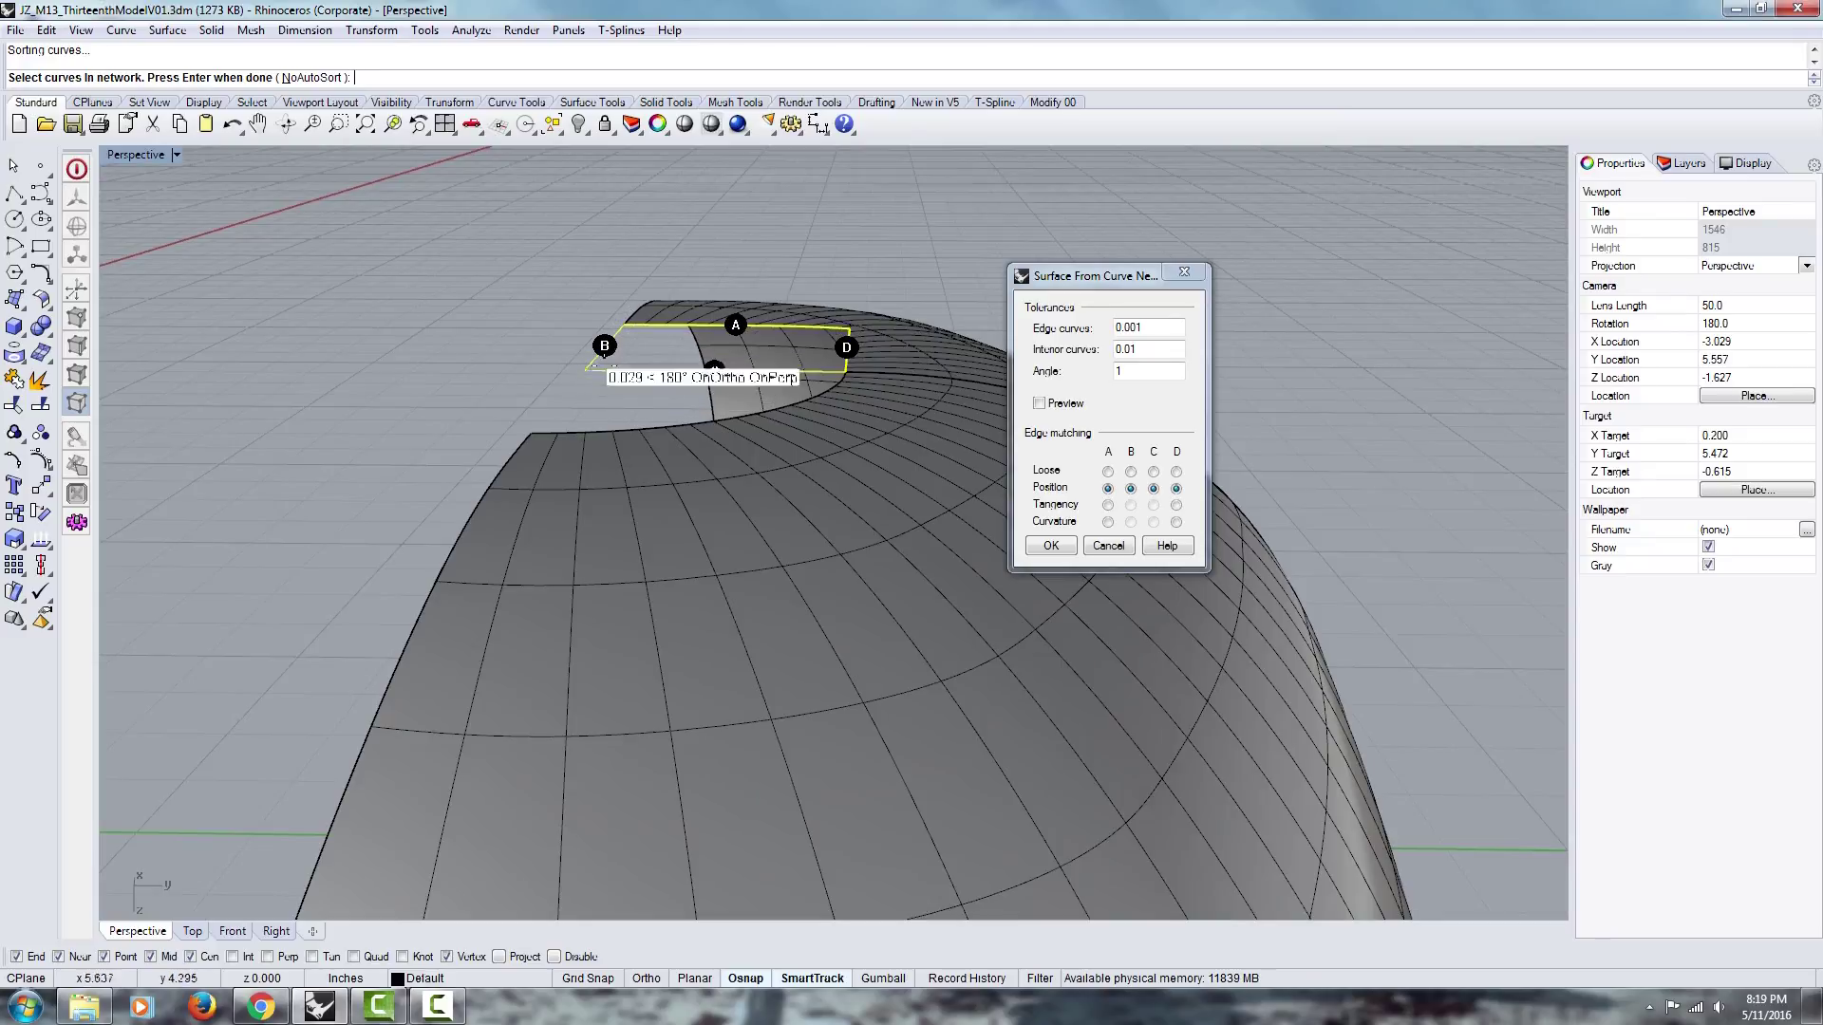
{"action": "right_click_drag", "start_coordinate": [604, 367], "coordinate": [611, 414]}
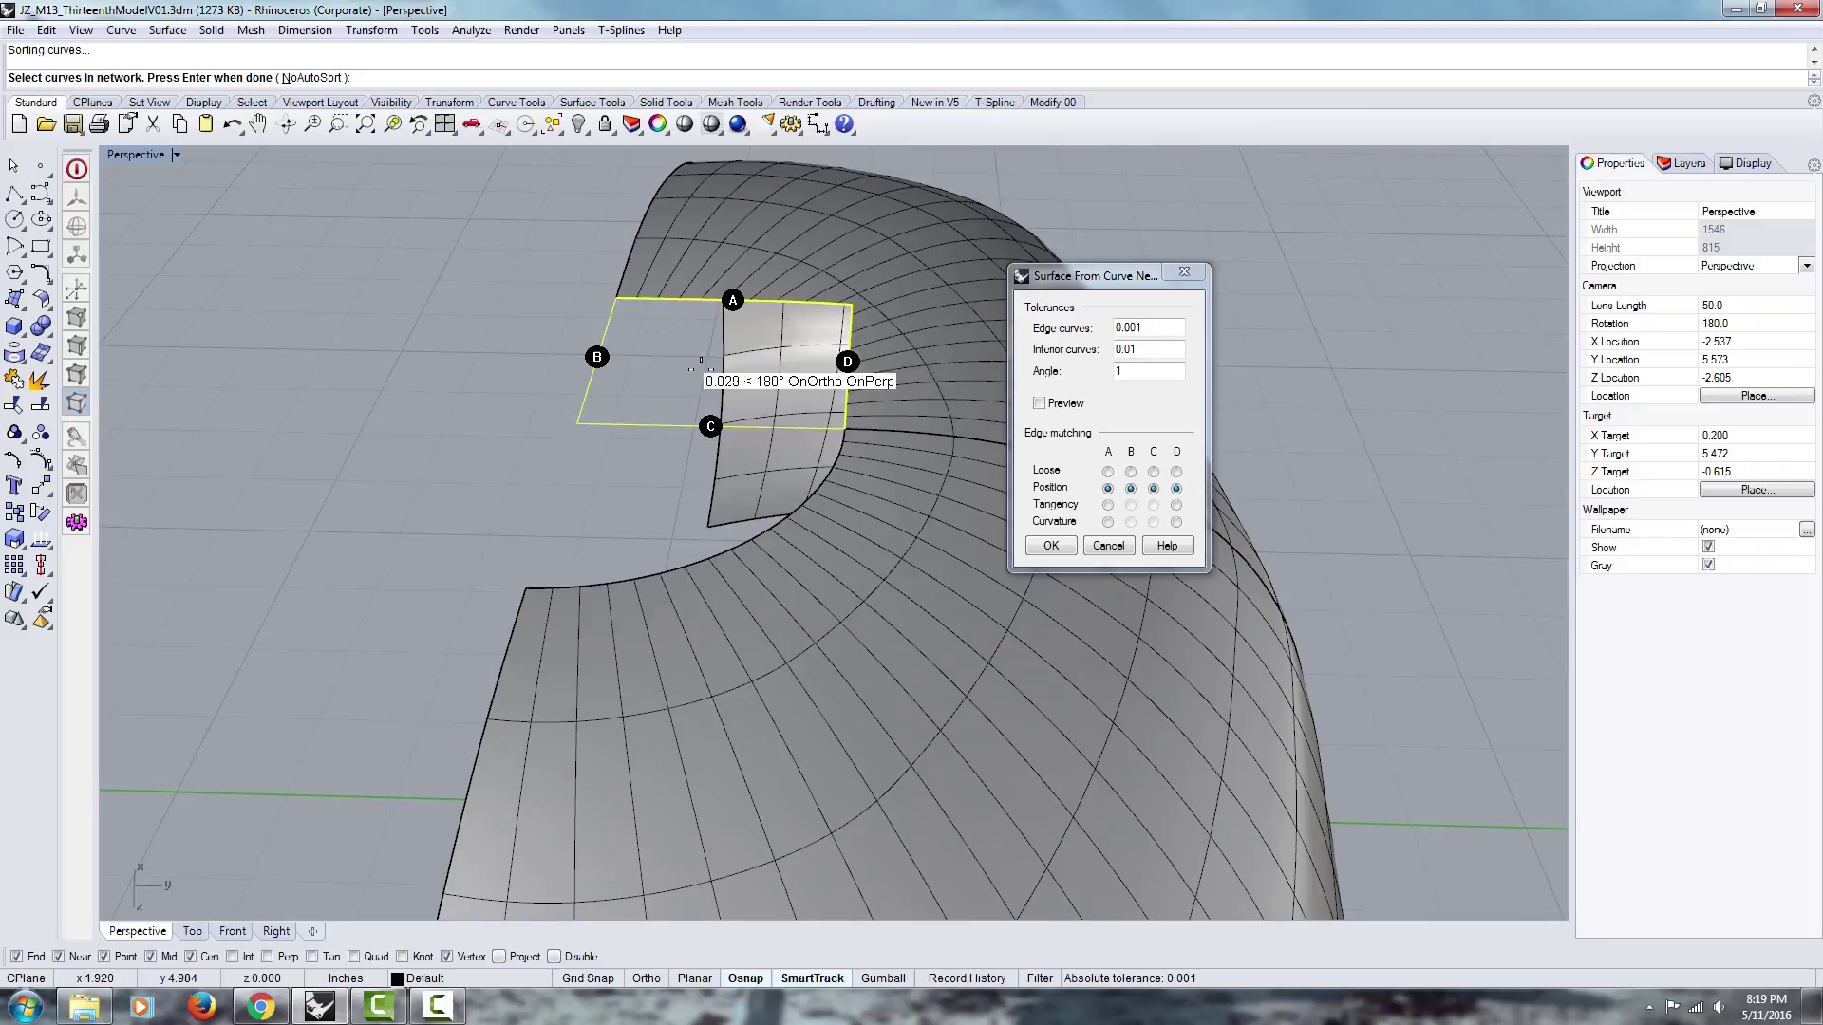
{"action": "right_click_drag", "start_coordinate": [816, 385], "coordinate": [892, 489]}
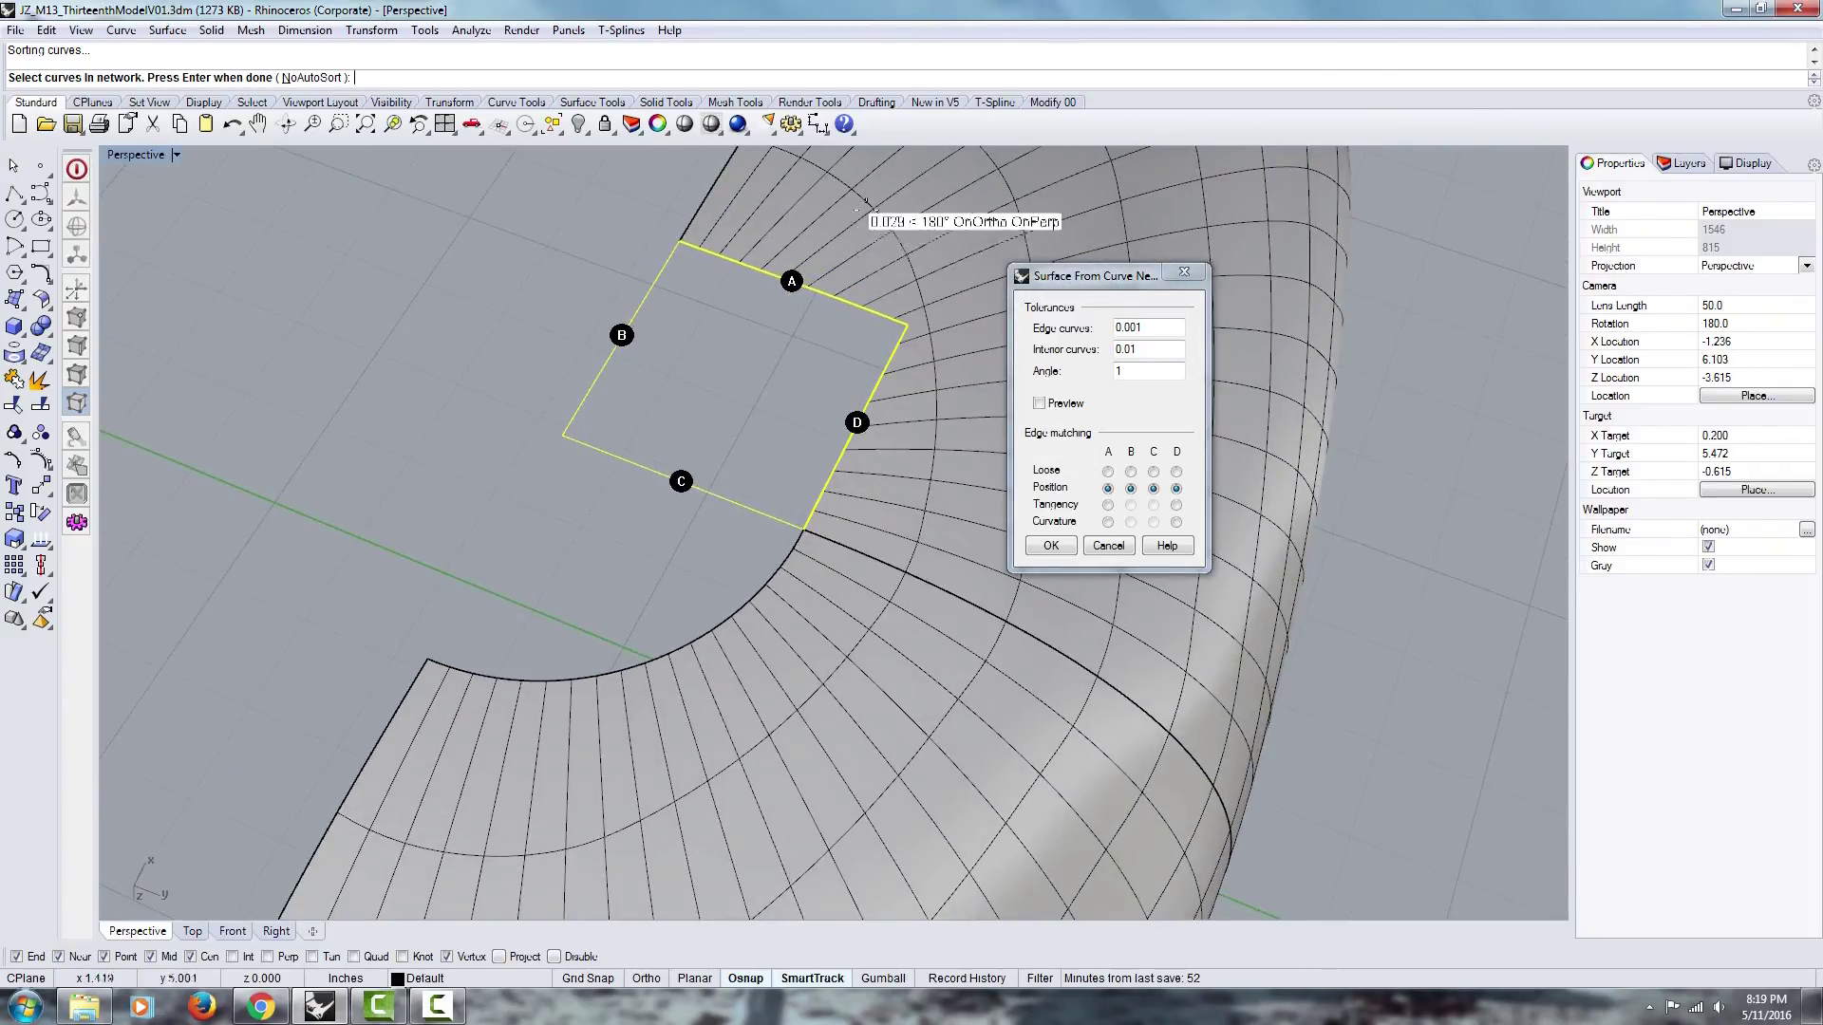
{"action": "left_click", "coordinate": [1107, 504]}
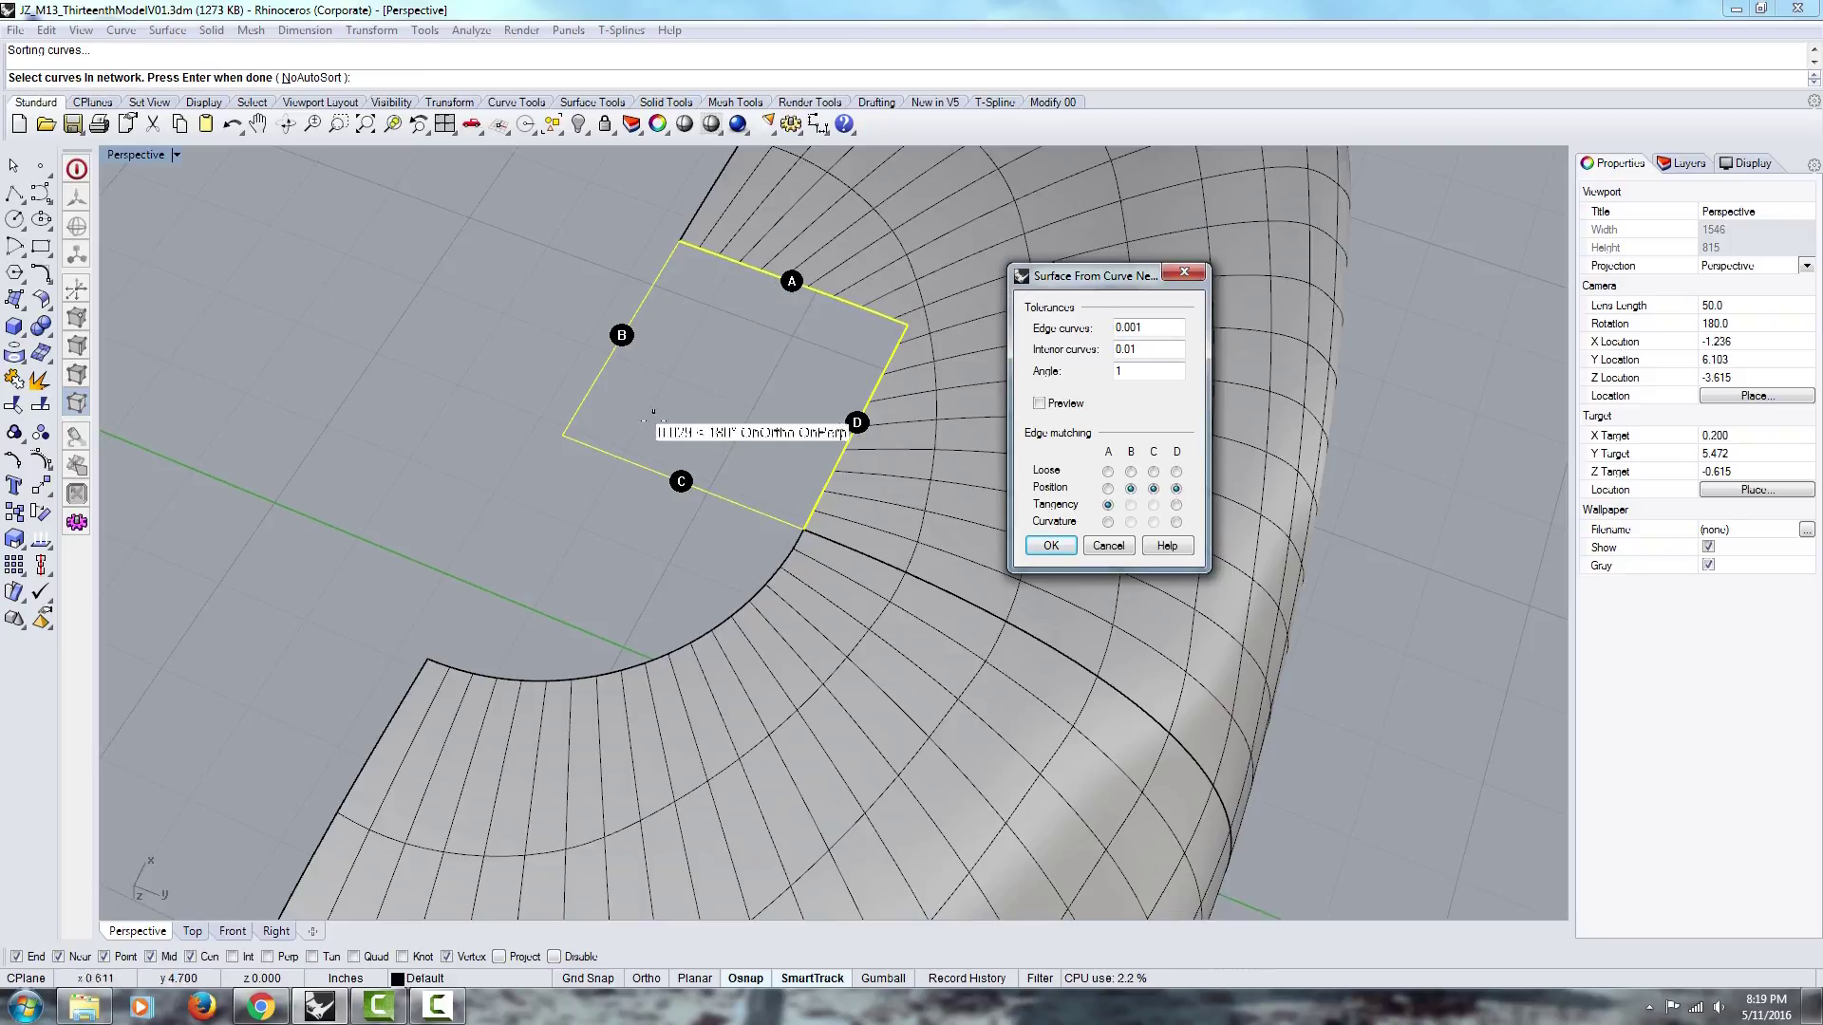
{"action": "right_click_drag", "start_coordinate": [776, 335], "coordinate": [781, 345]}
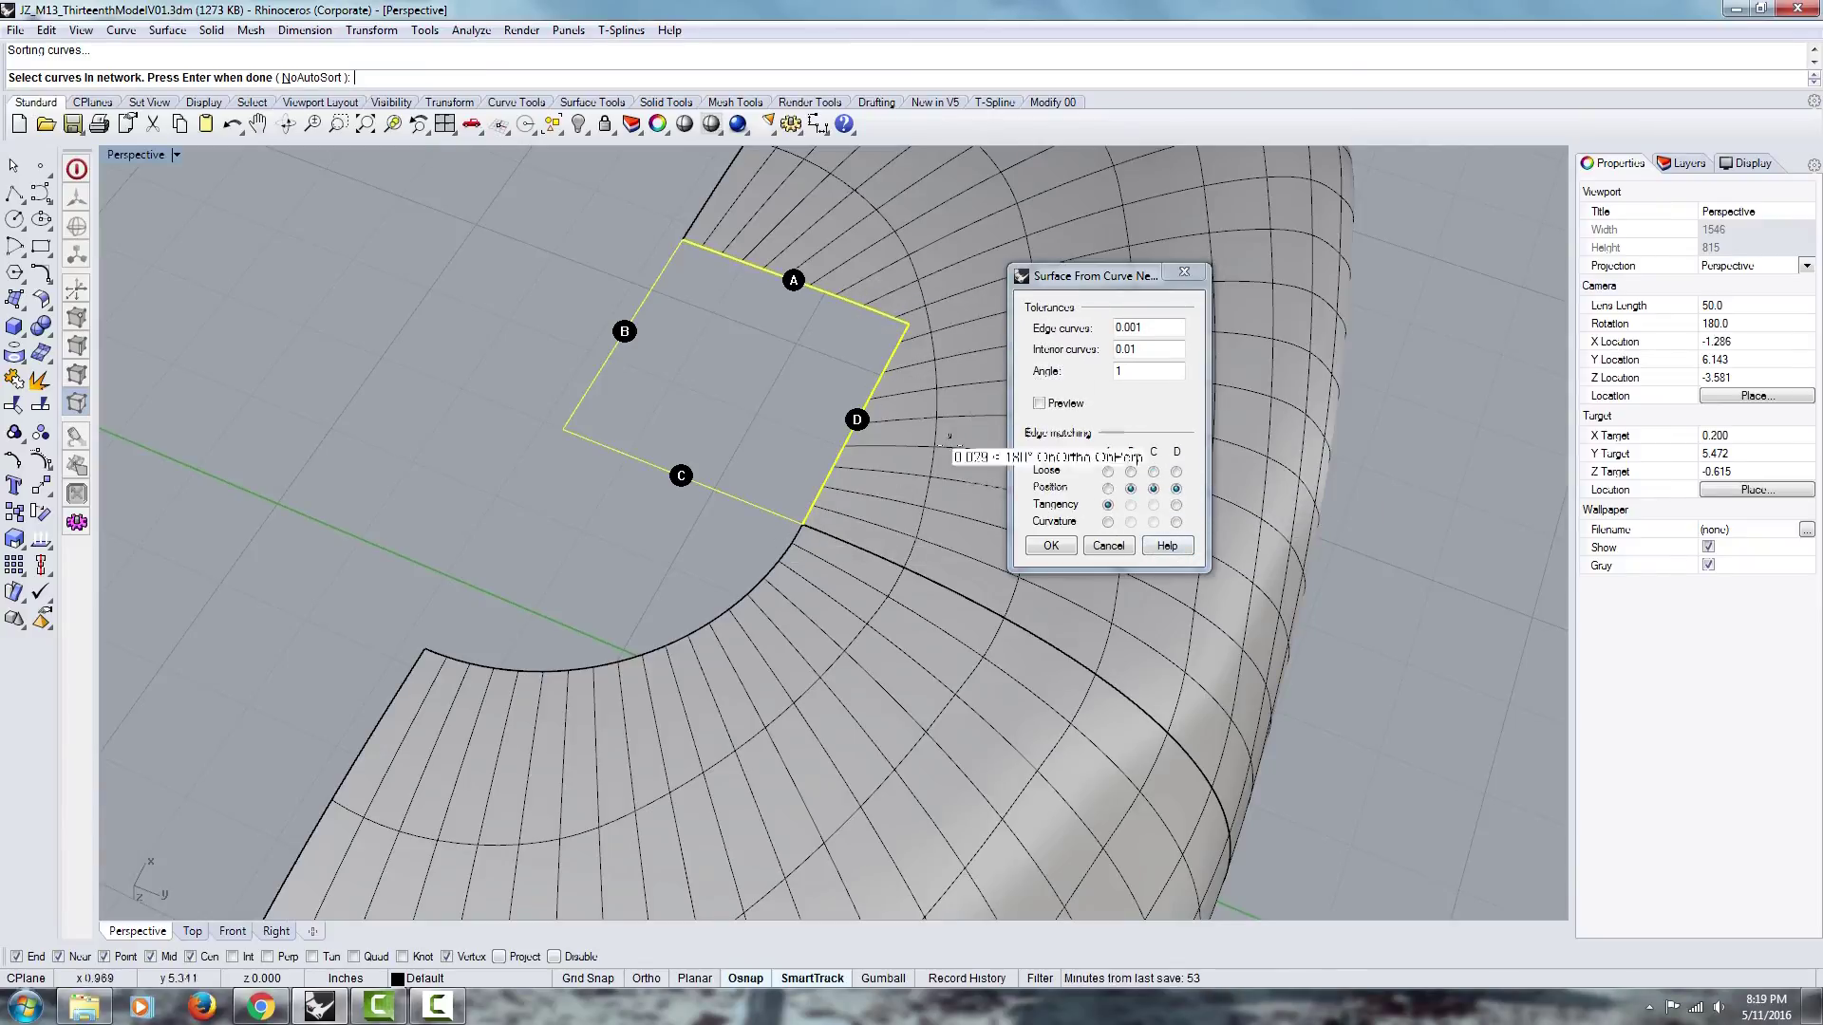
{"action": "left_click", "coordinate": [1177, 505]}
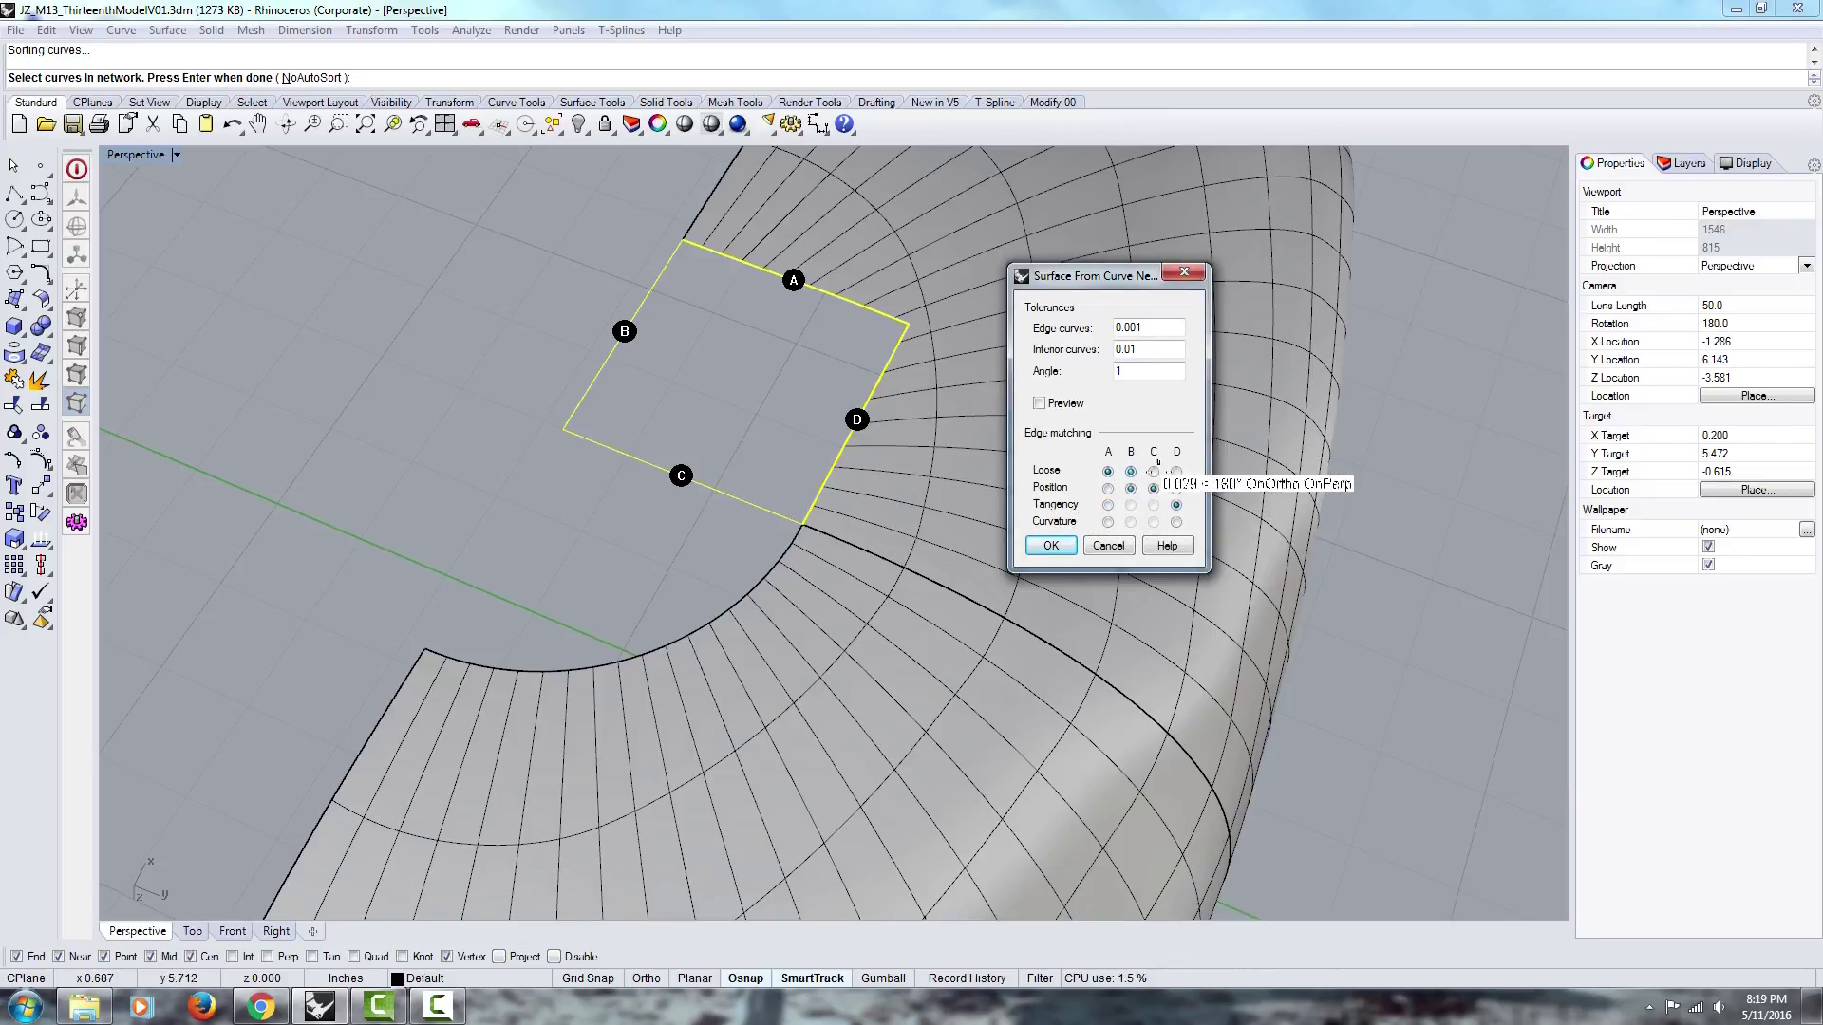
{"action": "left_click", "coordinate": [1153, 472]}
{"action": "left_click", "coordinate": [1106, 505]}
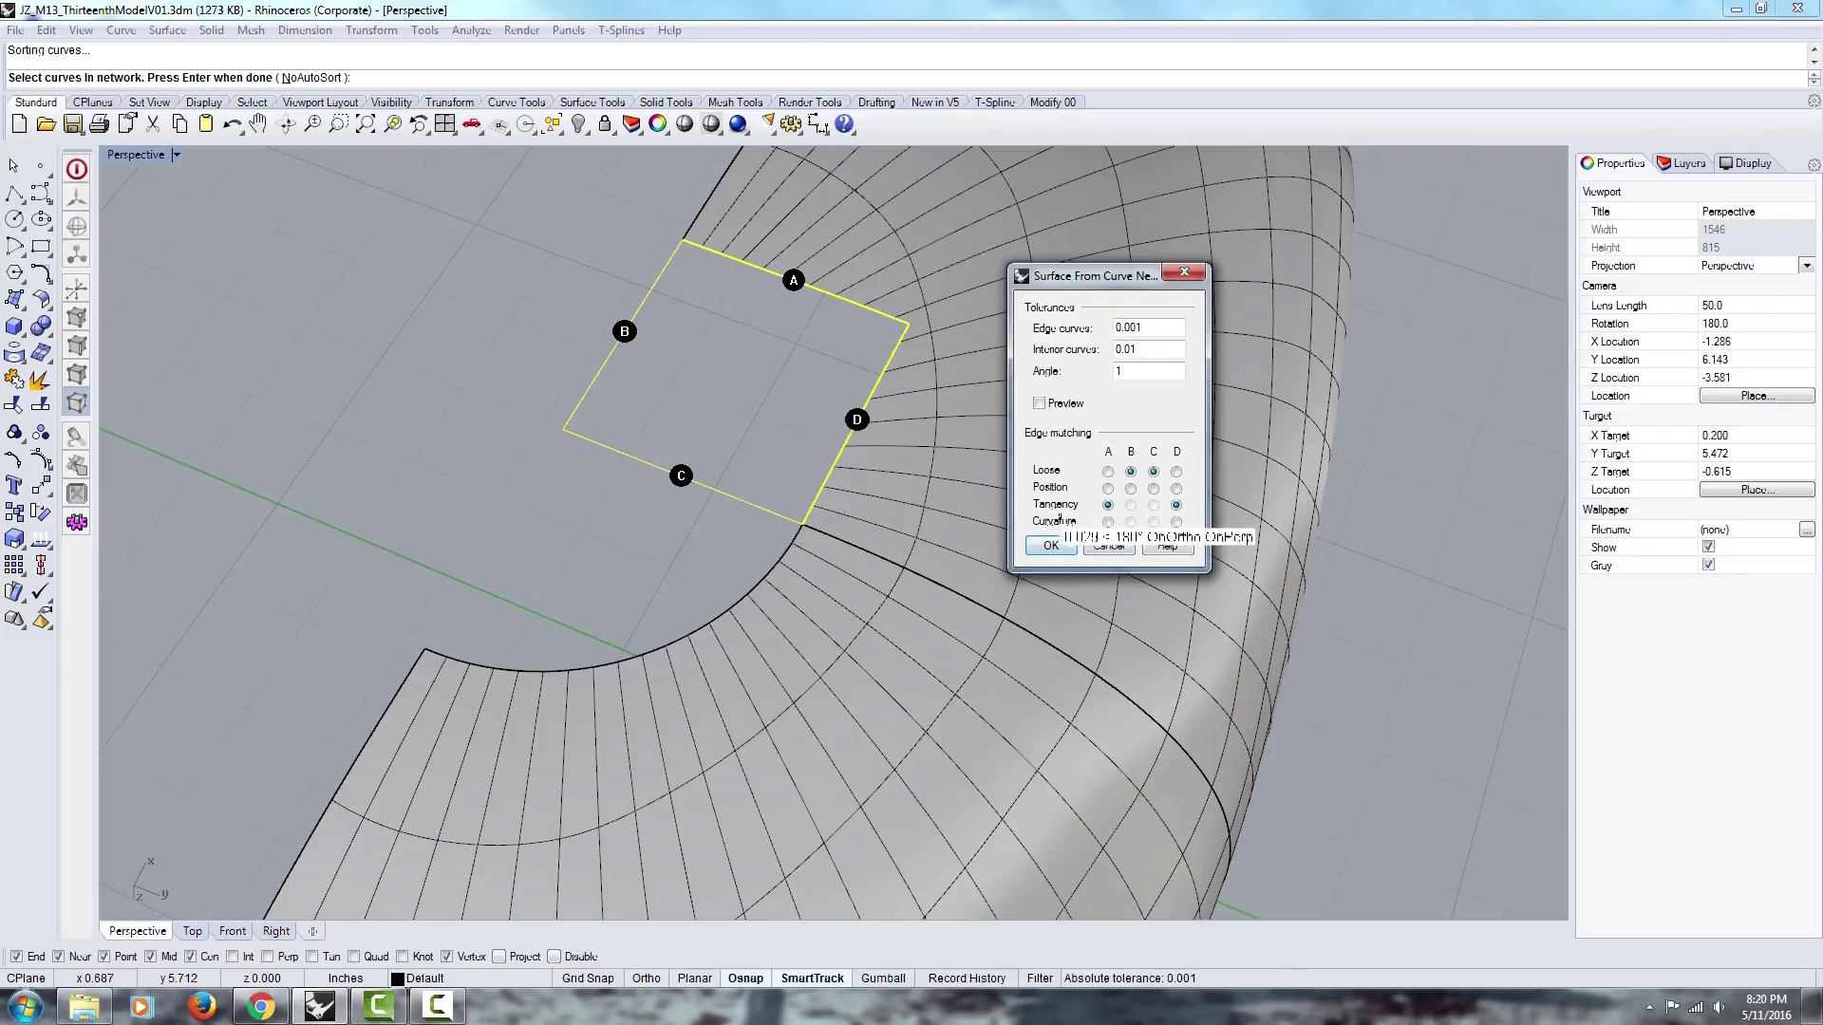
Step: Turn on the network surface preview and compare position with tangency matching along edge D
{"action": "left_click", "coordinate": [1039, 402]}
{"action": "right_click_drag", "start_coordinate": [886, 434], "coordinate": [623, 464]}
{"action": "scroll", "coordinate": [768, 434], "scroll_direction": "down", "scroll_amount": 5}
{"action": "scroll", "coordinate": [799, 454], "scroll_direction": "up", "scroll_amount": 13}
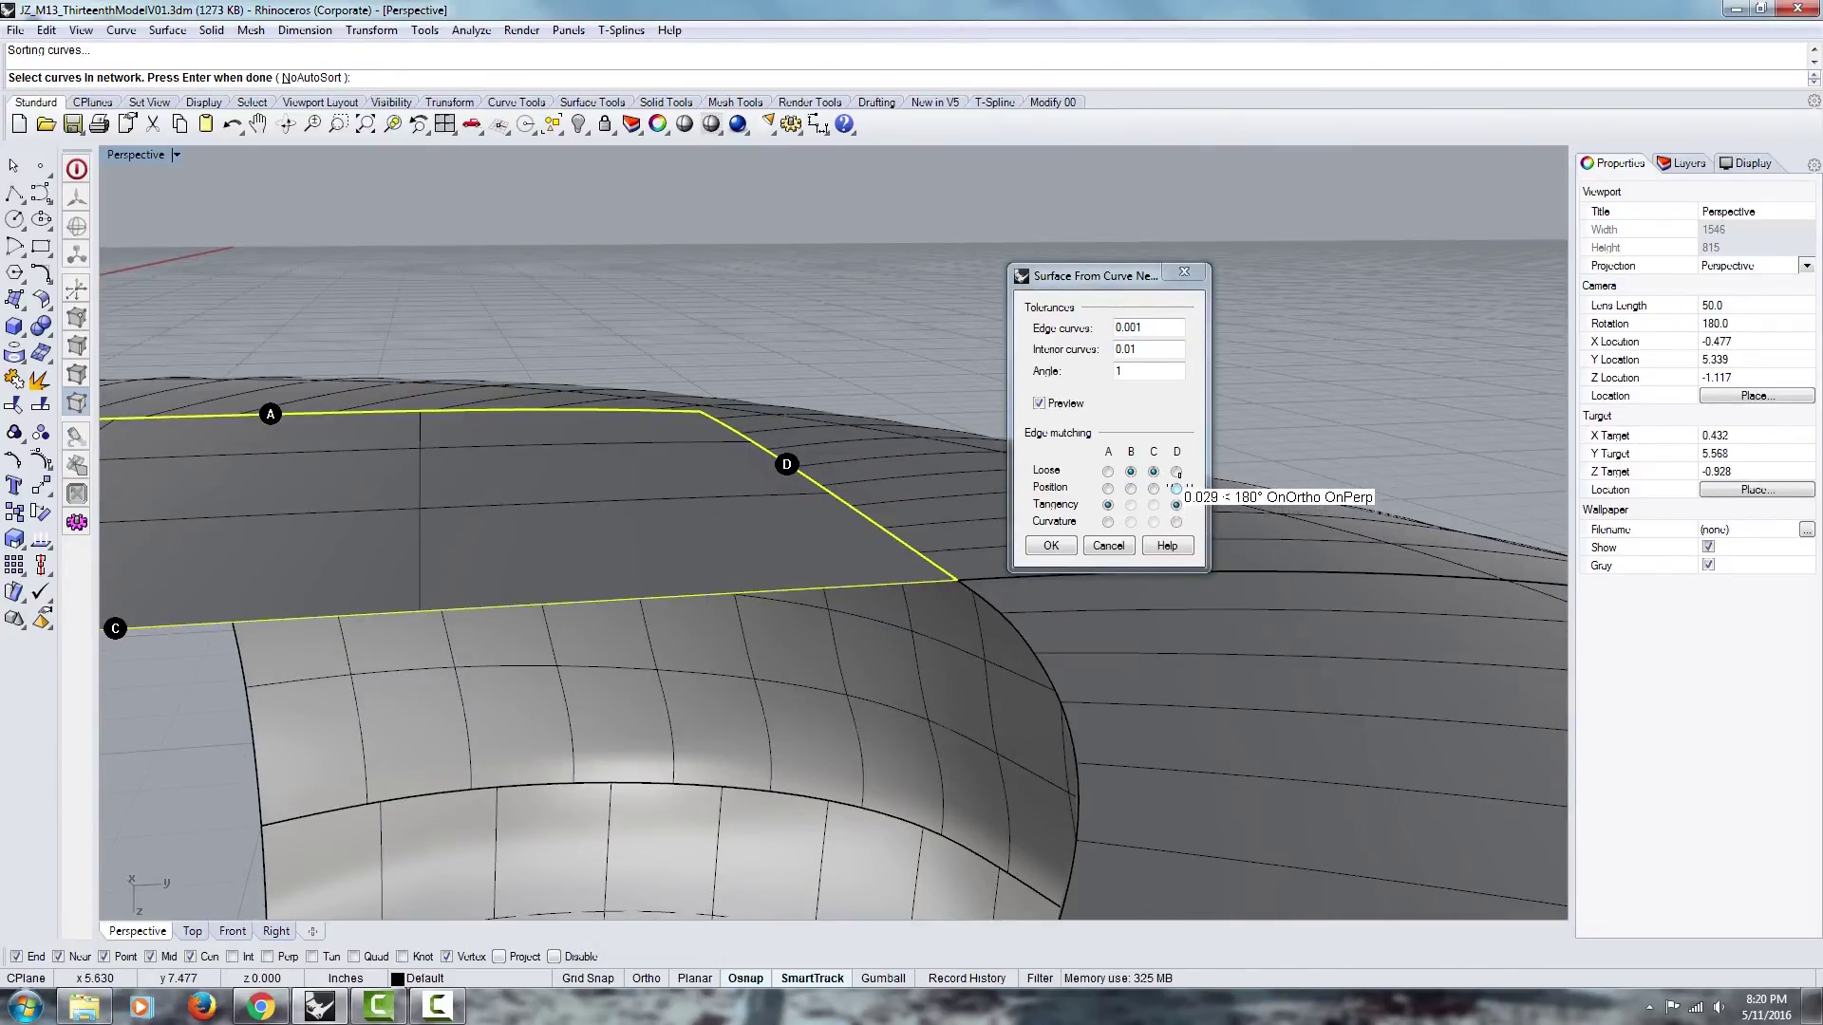
{"action": "right_click_drag", "start_coordinate": [818, 501], "coordinate": [760, 441]}
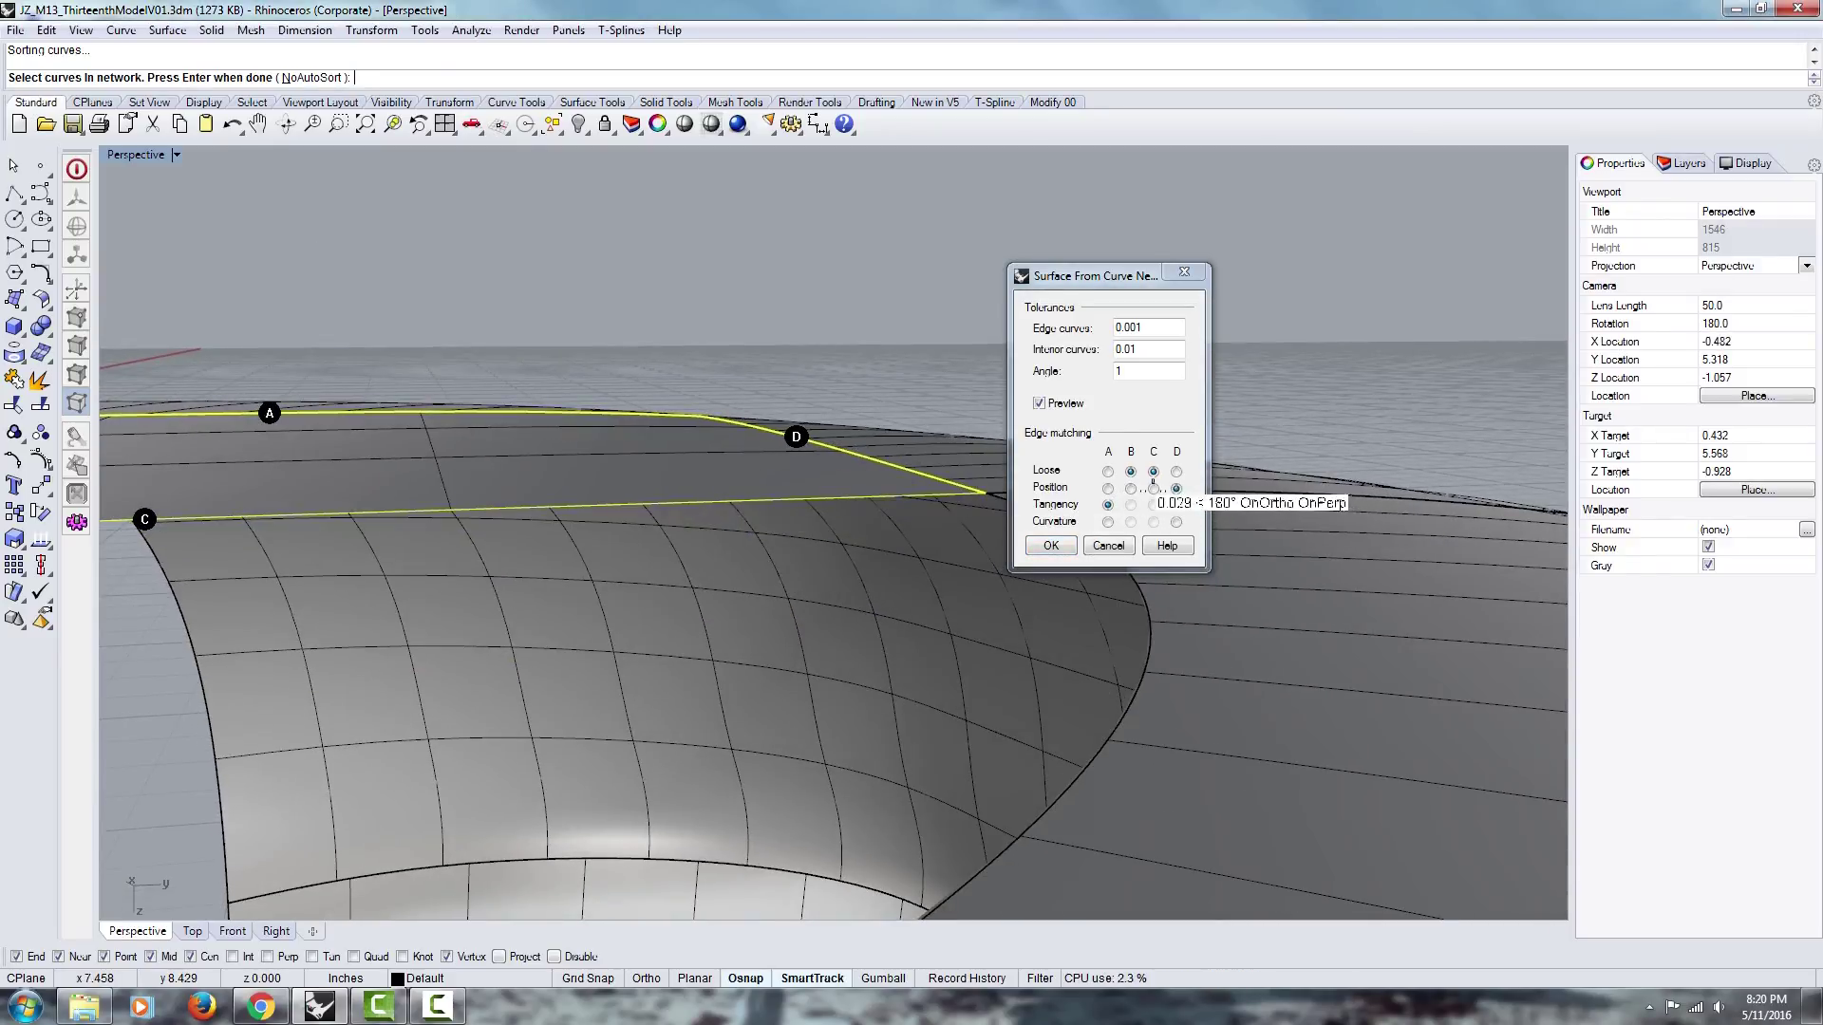
{"action": "left_click", "coordinate": [1177, 504]}
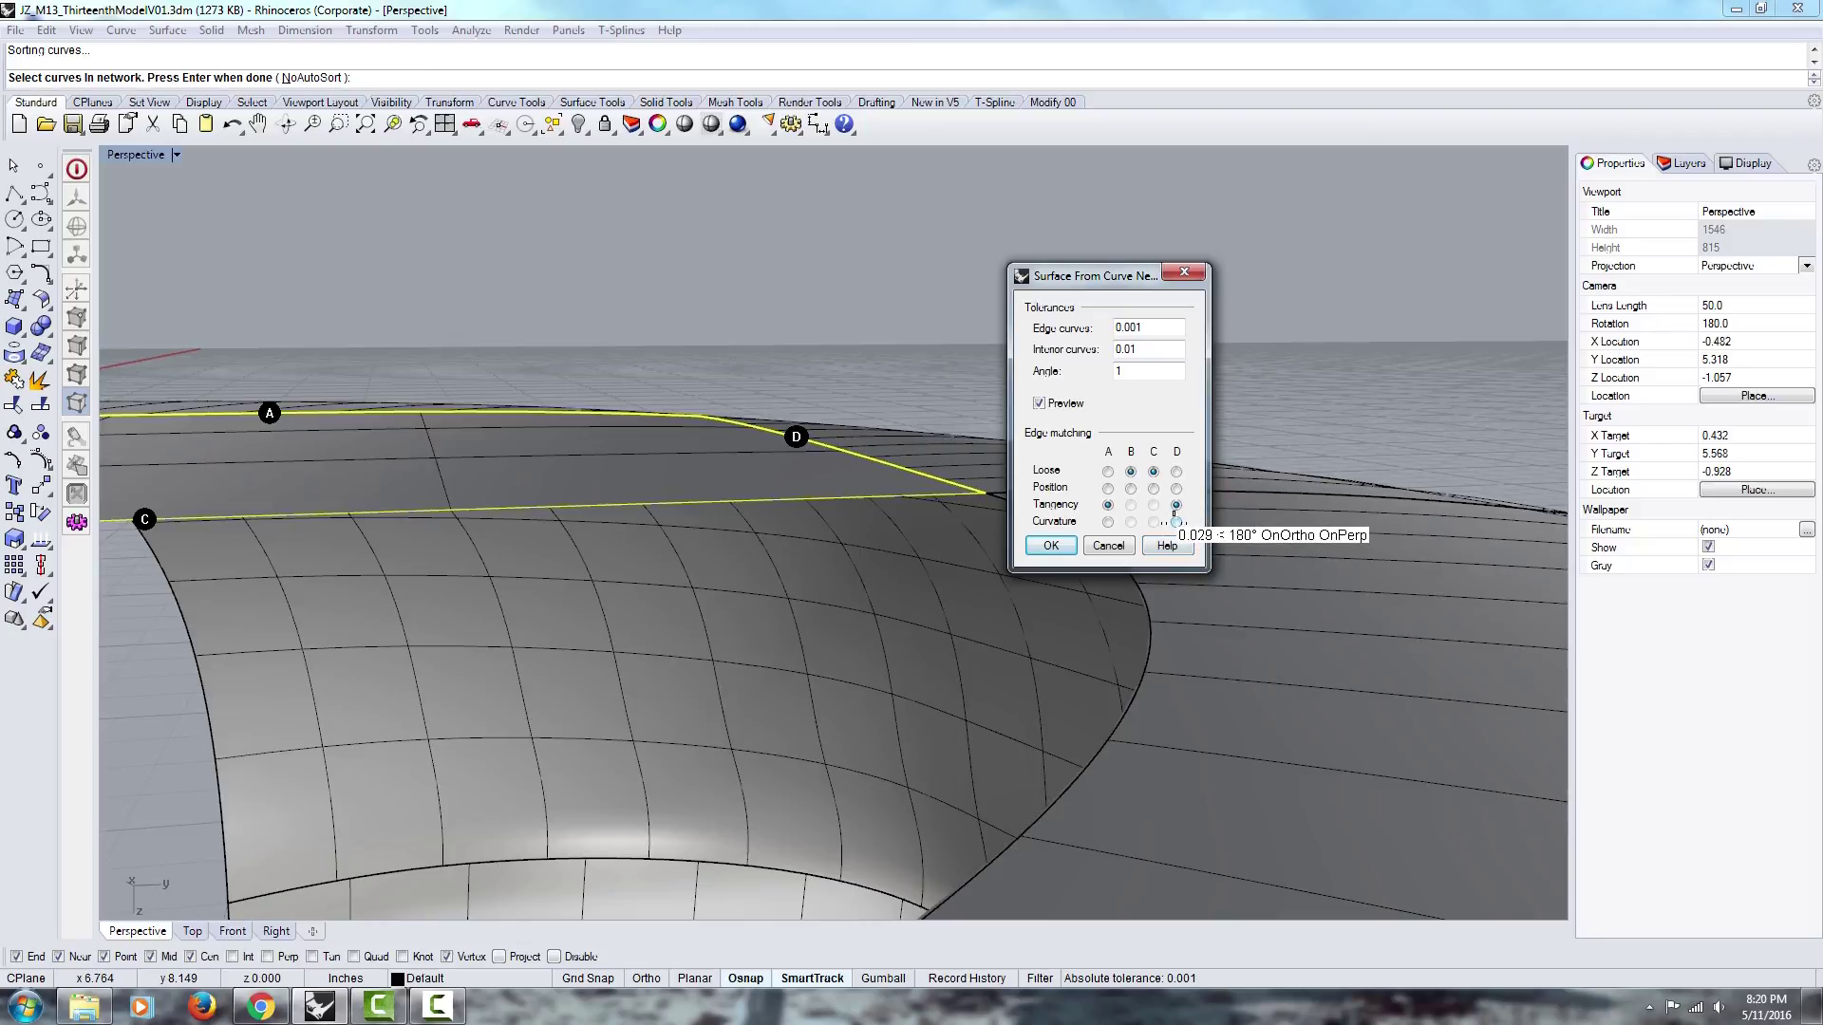
Step: Try curvature matching on edge D in the preview from several angles, returning it to tangency
{"action": "left_click", "coordinate": [1176, 521]}
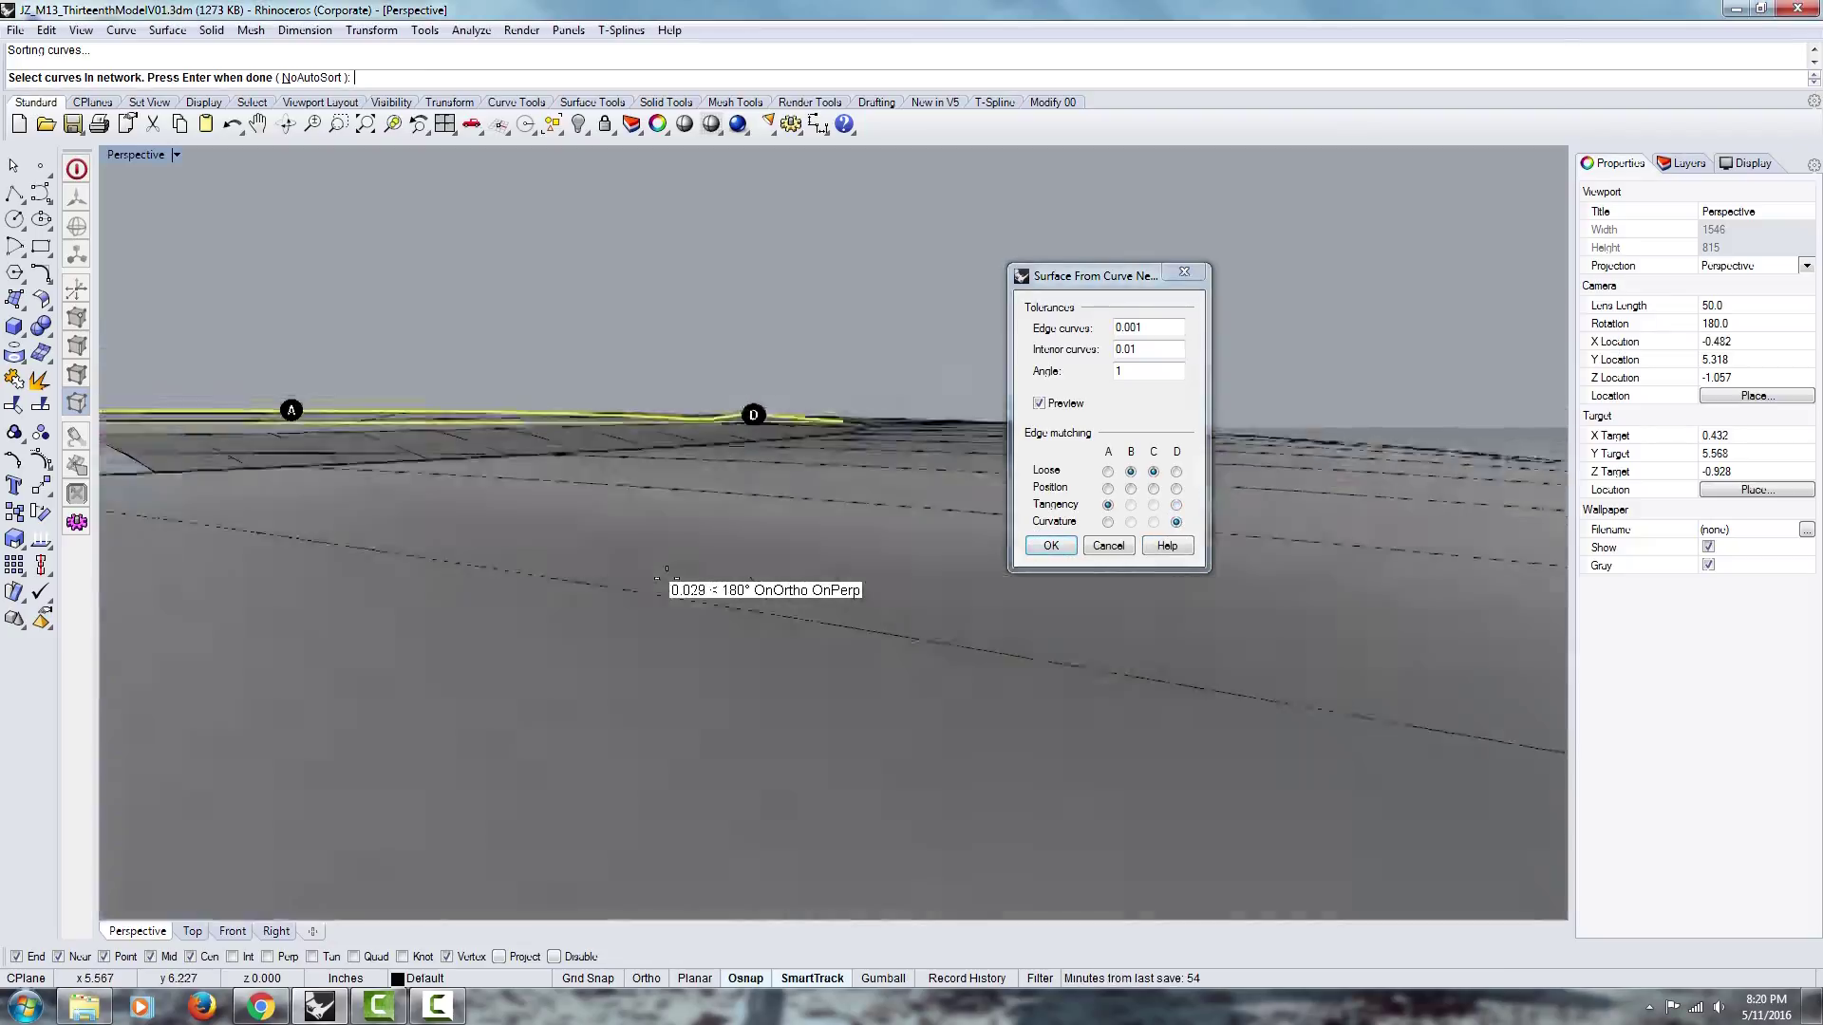
{"action": "right_click_drag", "start_coordinate": [646, 584], "coordinate": [627, 471]}
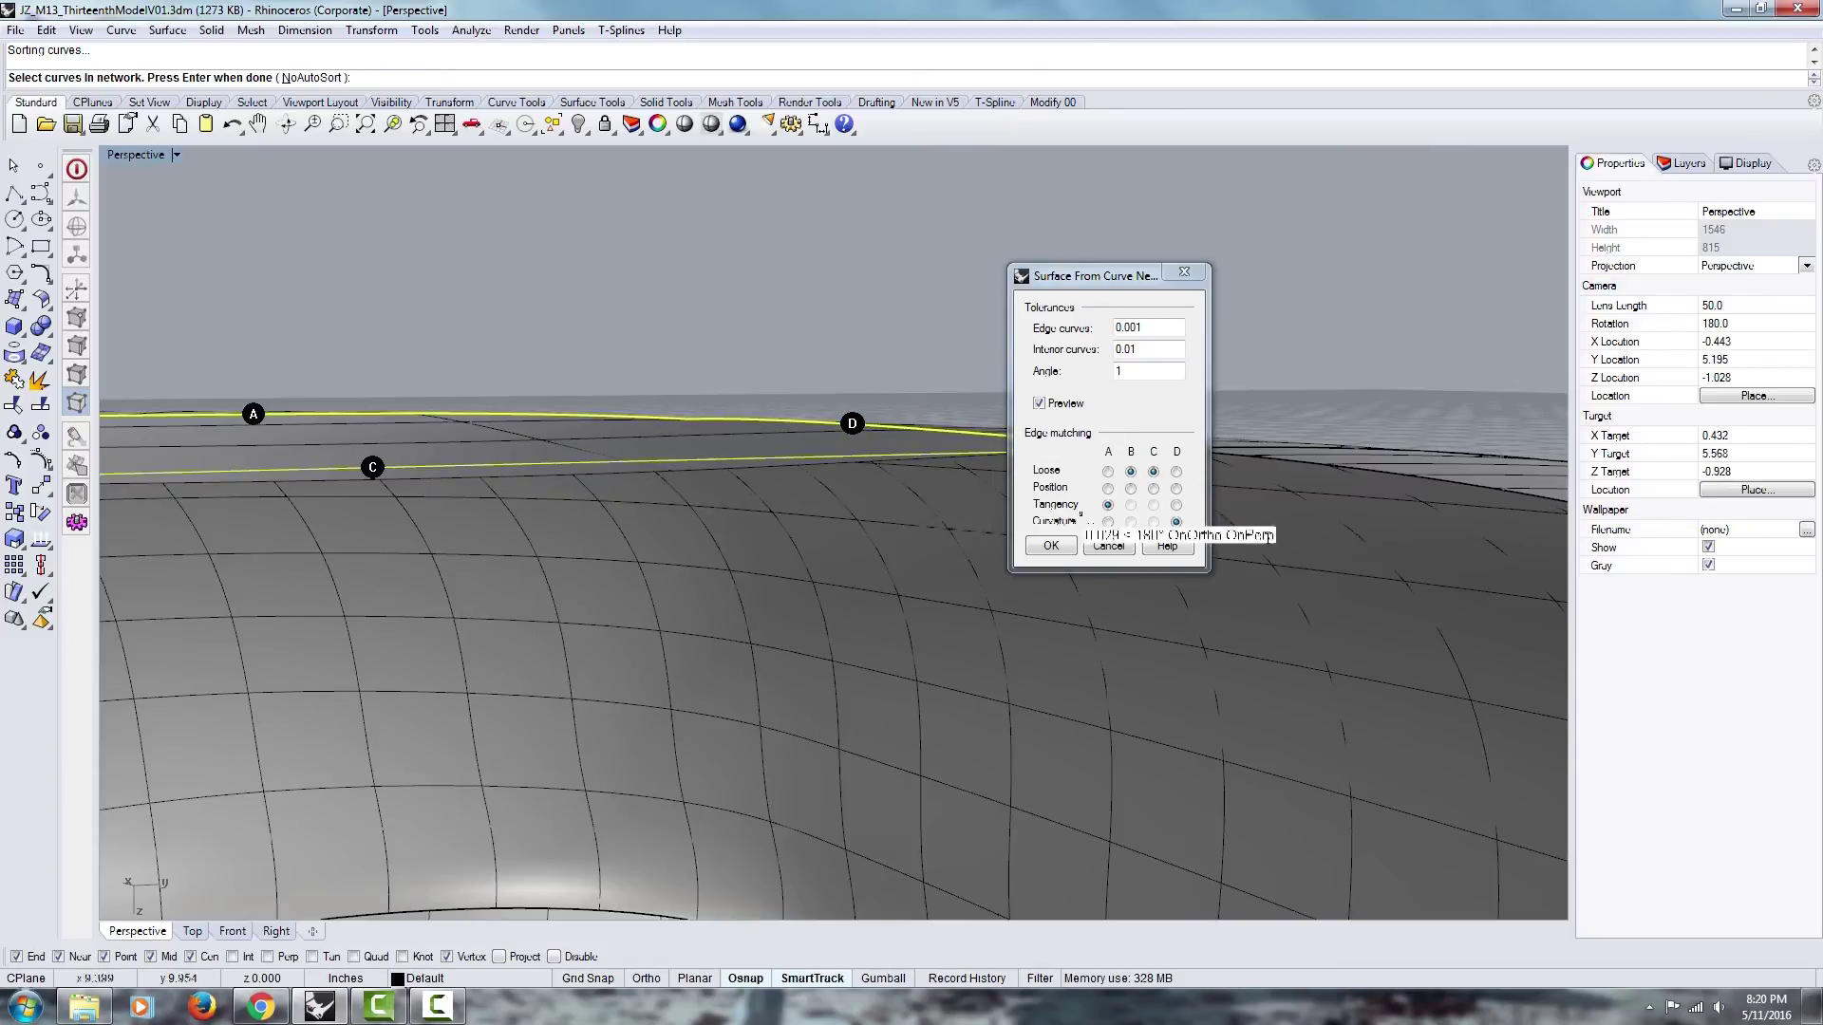
{"action": "left_click", "coordinate": [1176, 504]}
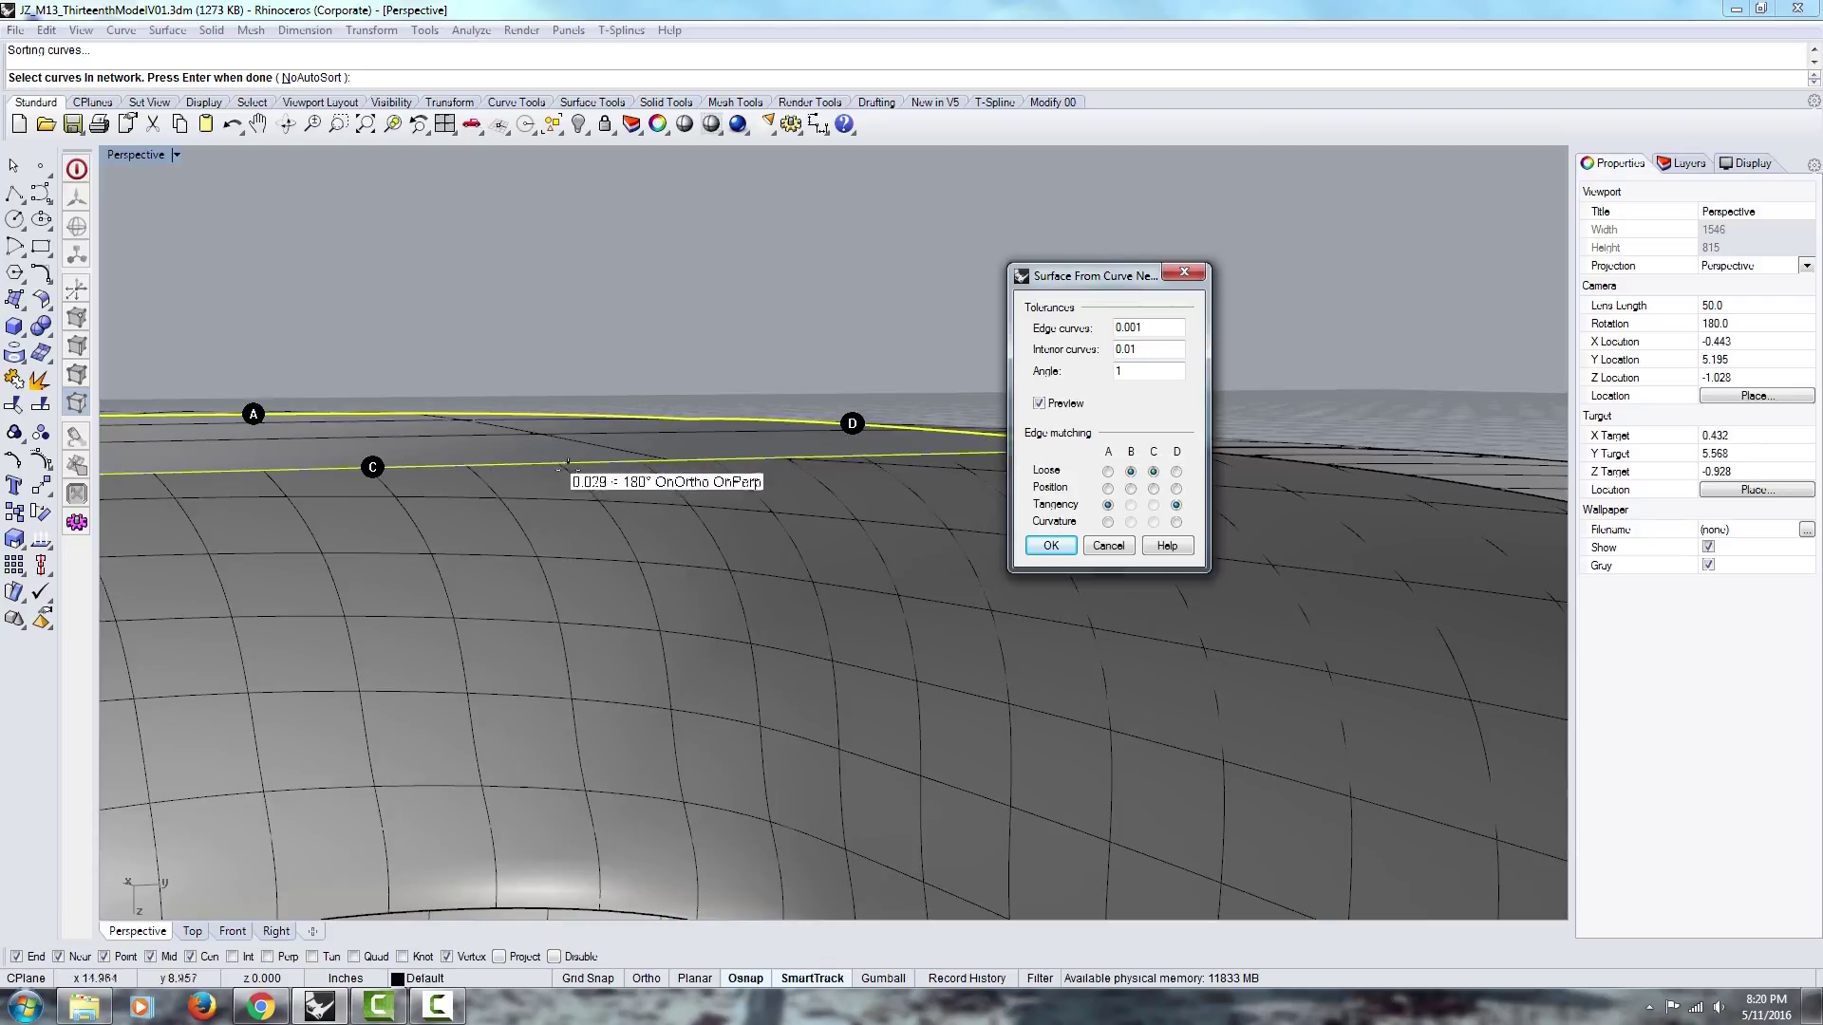
{"action": "right_click_drag", "start_coordinate": [567, 459], "coordinate": [802, 591]}
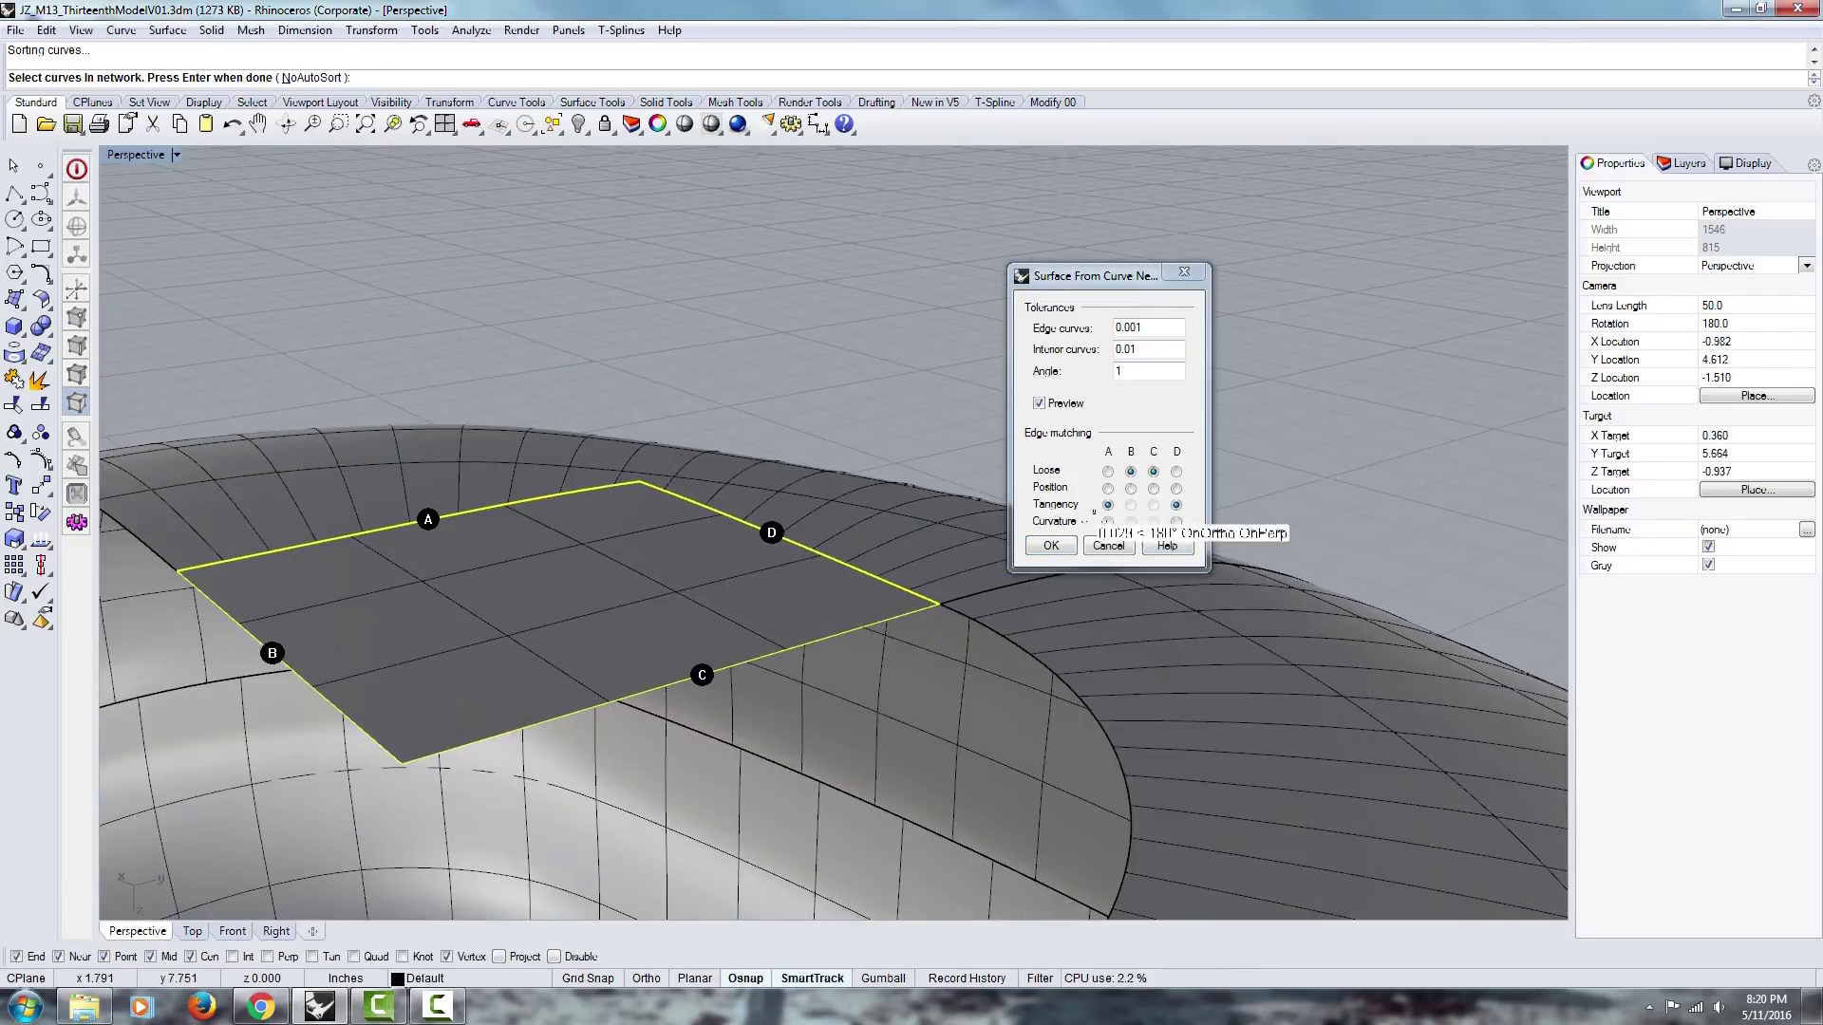
{"action": "left_click", "coordinate": [1175, 521]}
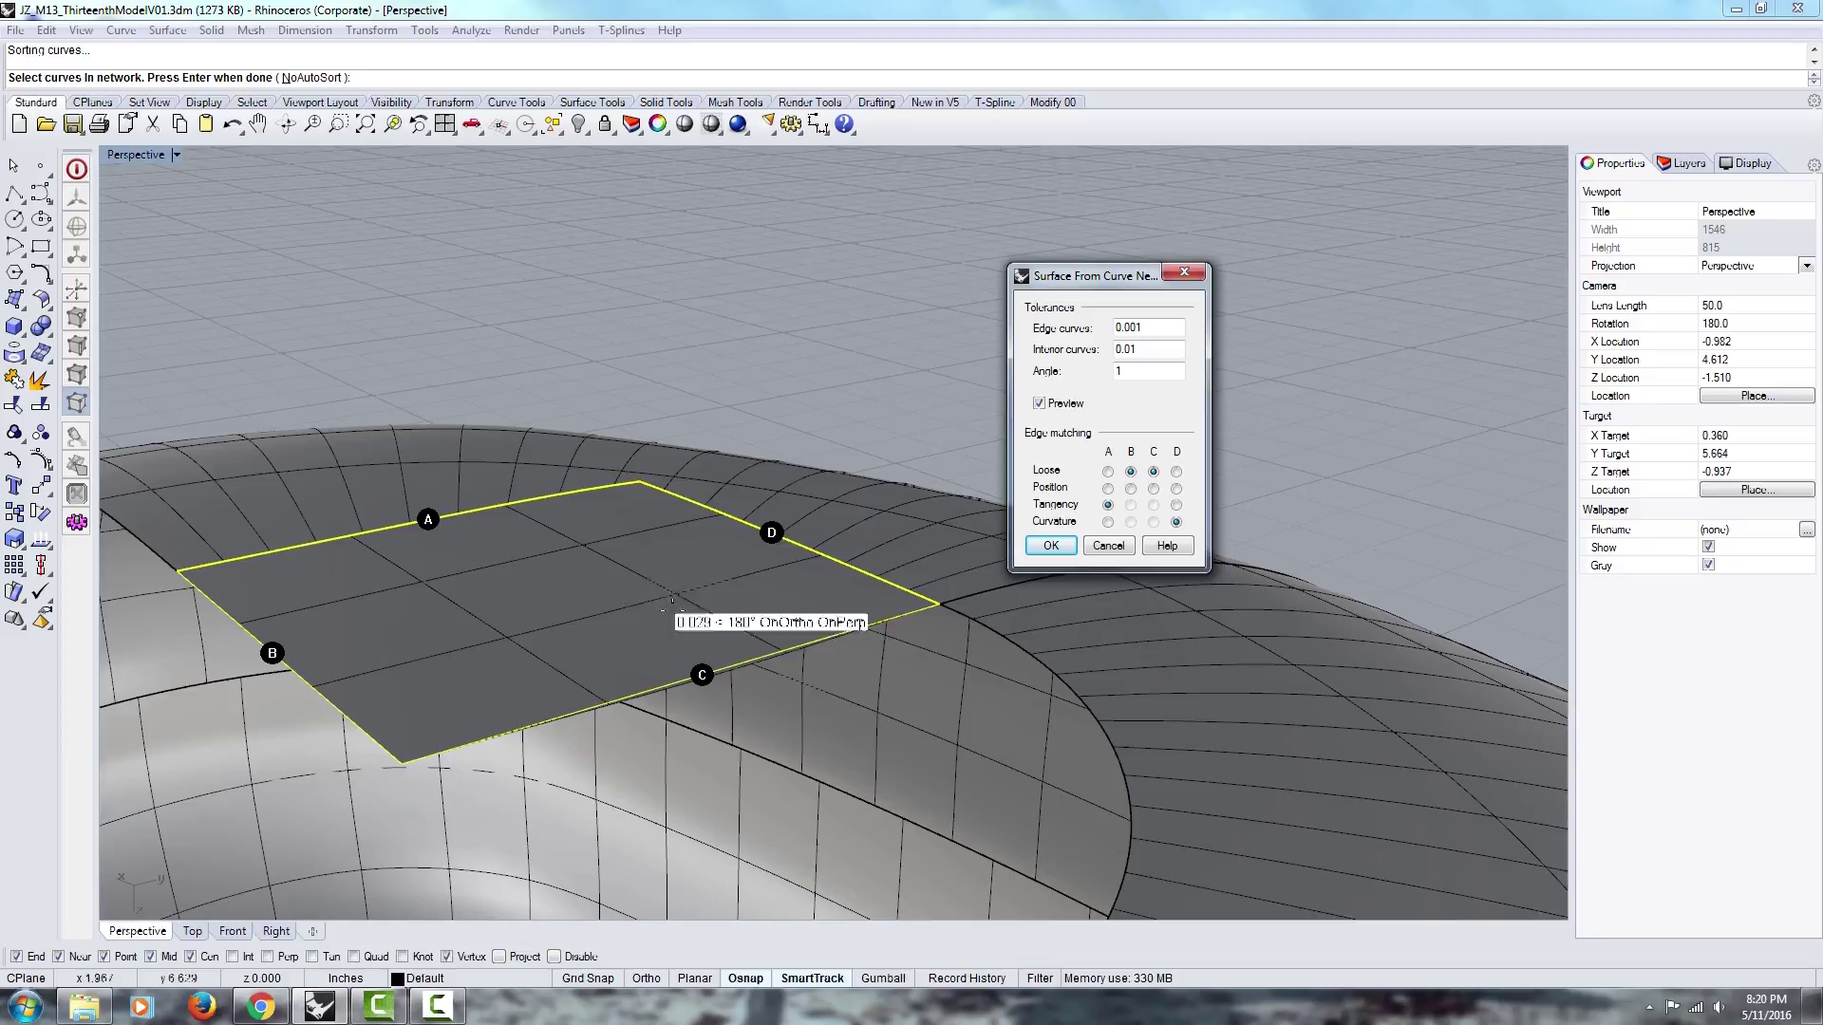
{"action": "right_click_drag", "start_coordinate": [977, 706], "coordinate": [1299, 622]}
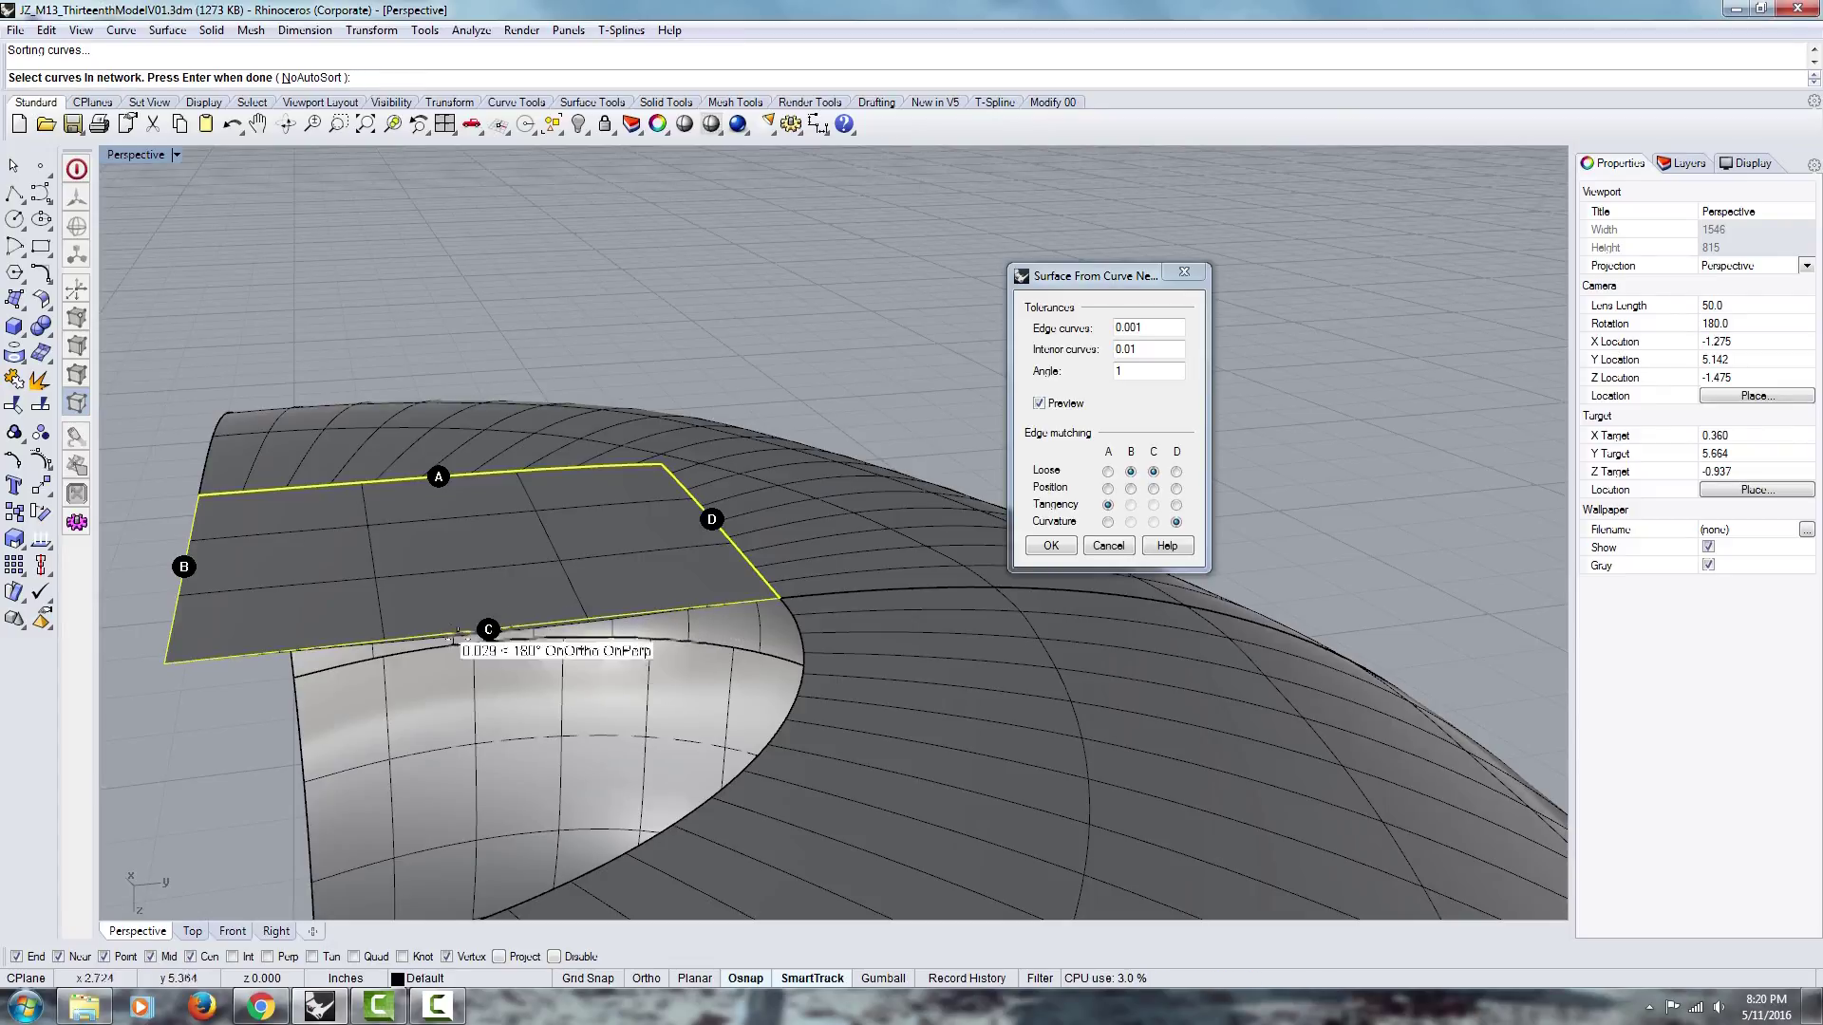
{"action": "right_click_drag", "start_coordinate": [476, 660], "coordinate": [398, 622]}
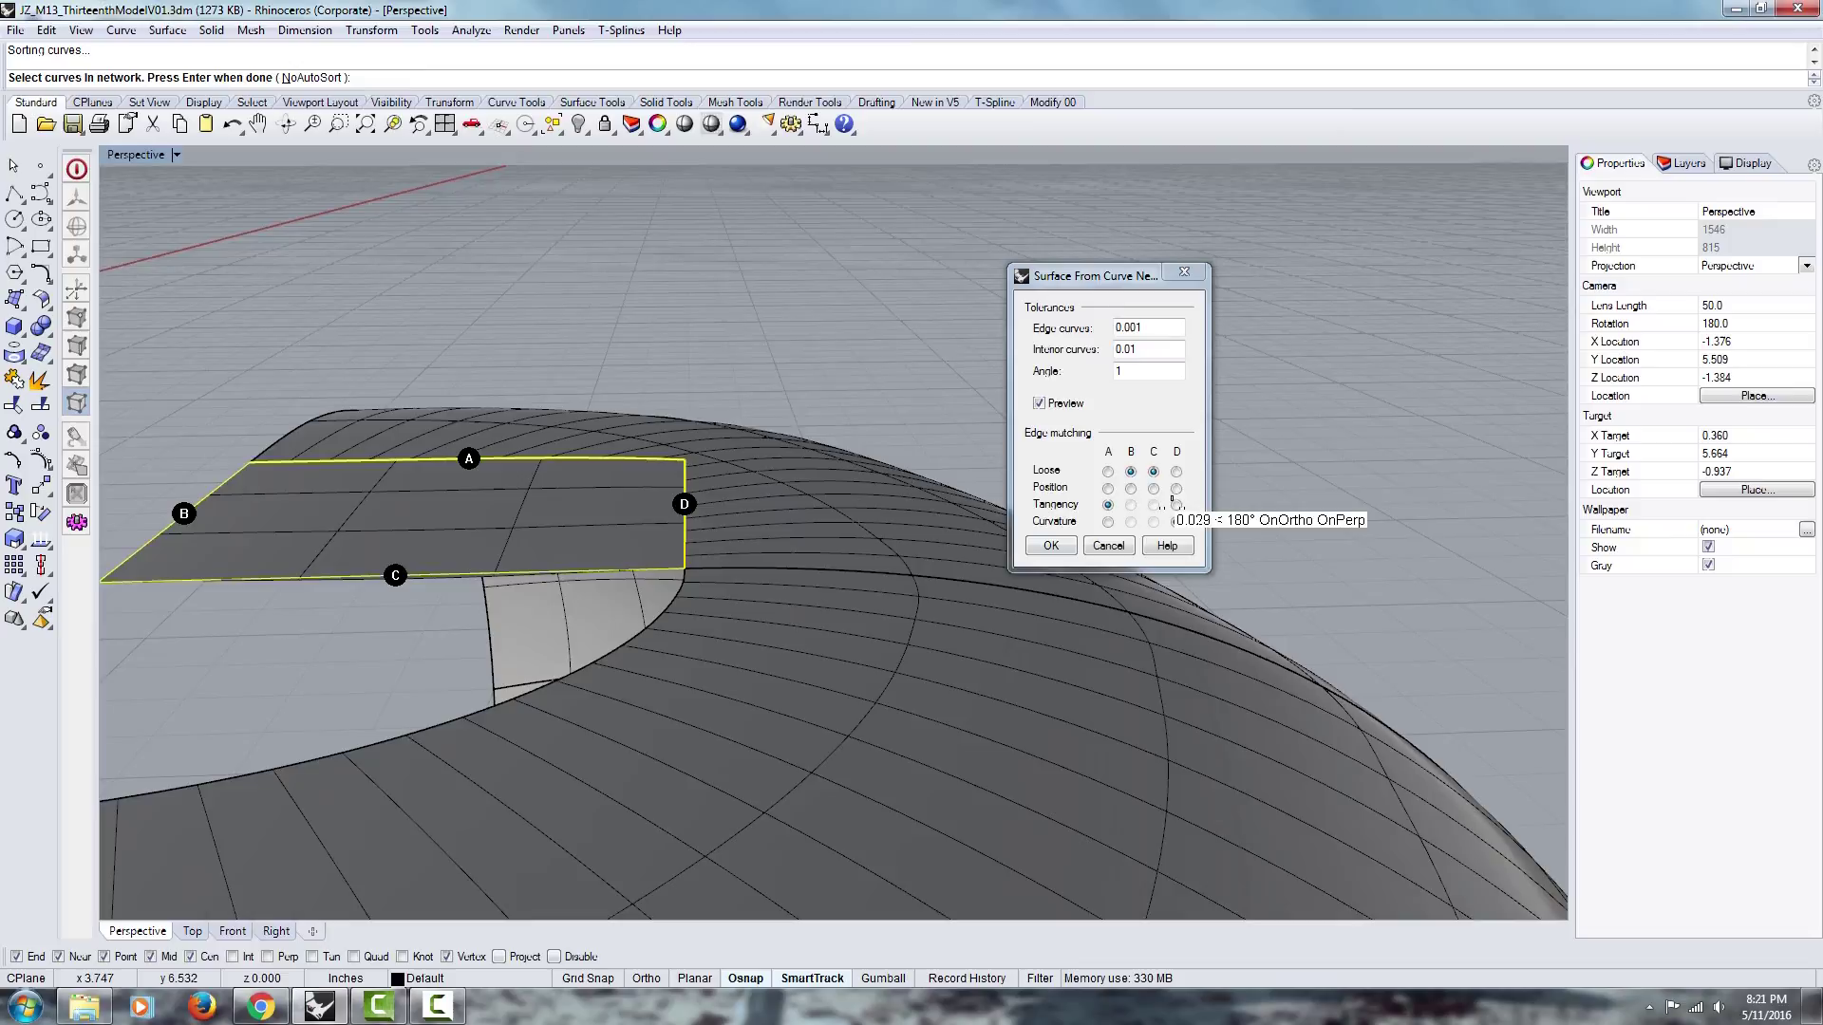
{"action": "left_click", "coordinate": [1175, 504]}
Step: Check the previewed patch from above and from the side, and create the network surface
{"action": "right_click_drag", "start_coordinate": [948, 471], "coordinate": [1025, 503]}
{"action": "right_click_drag", "start_coordinate": [613, 536], "coordinate": [831, 620]}
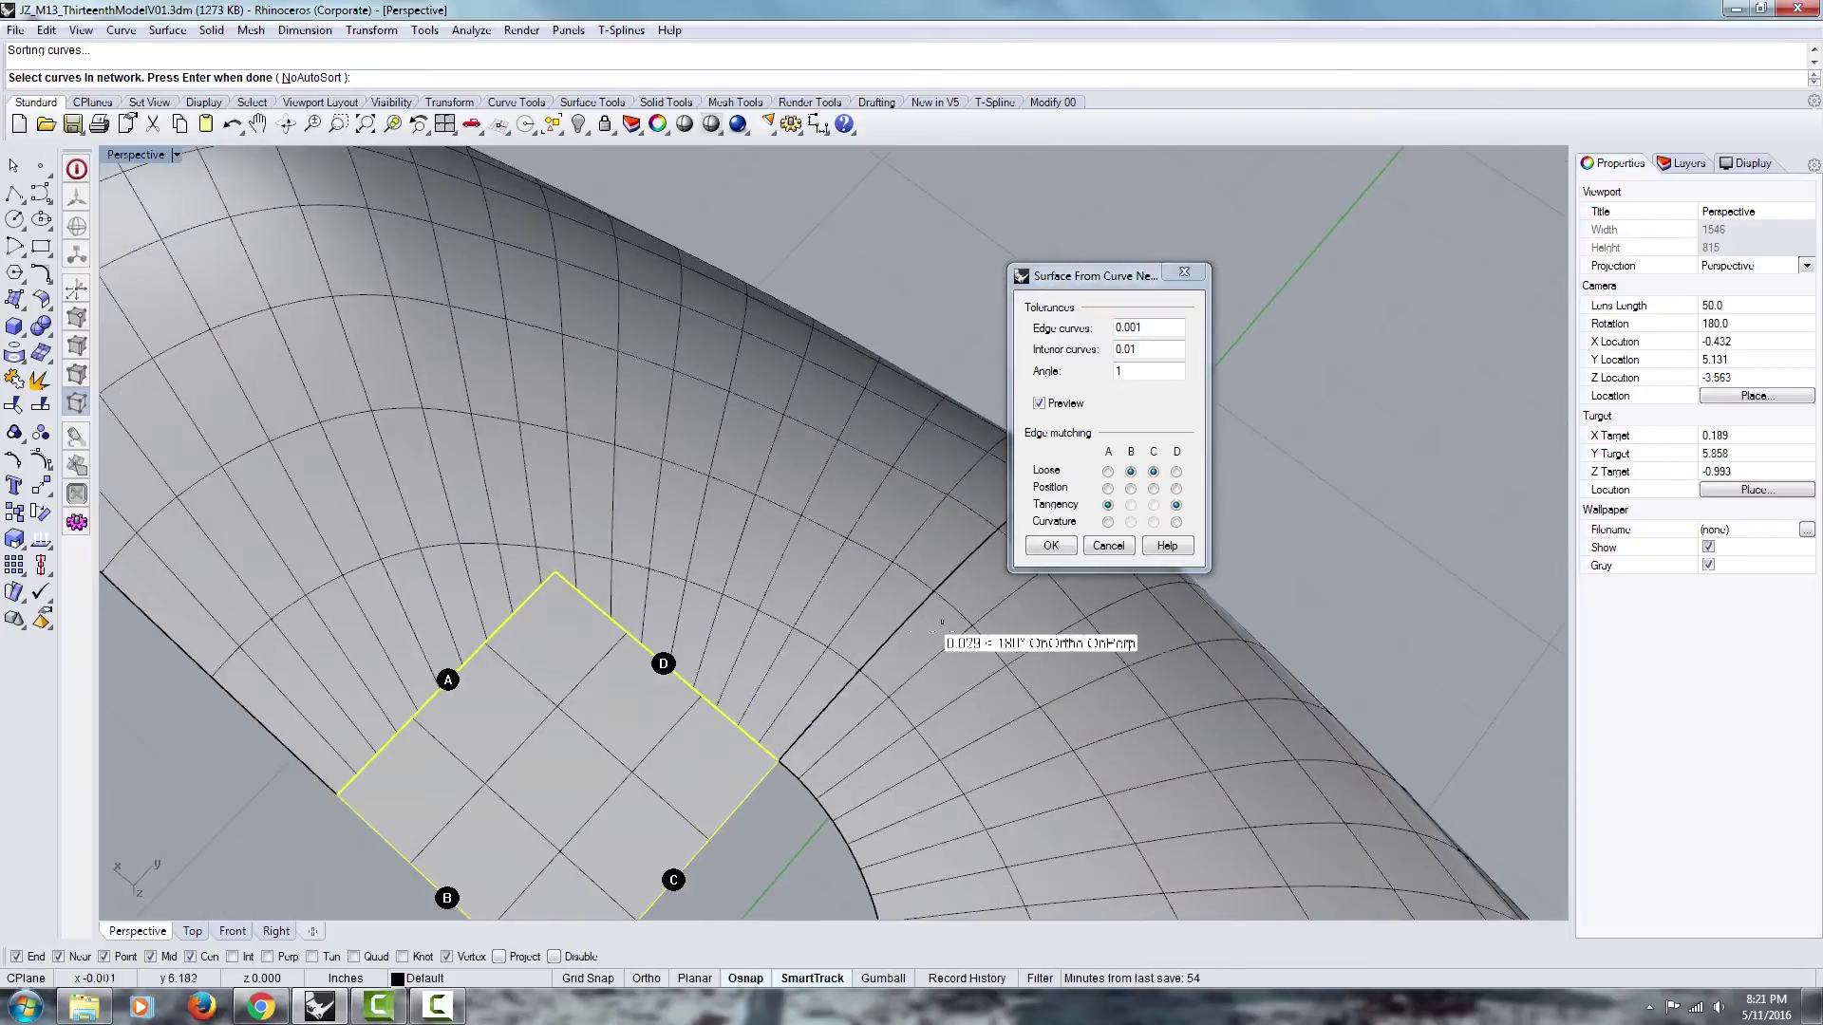
{"action": "right_click_drag", "start_coordinate": [586, 727], "coordinate": [1093, 500]}
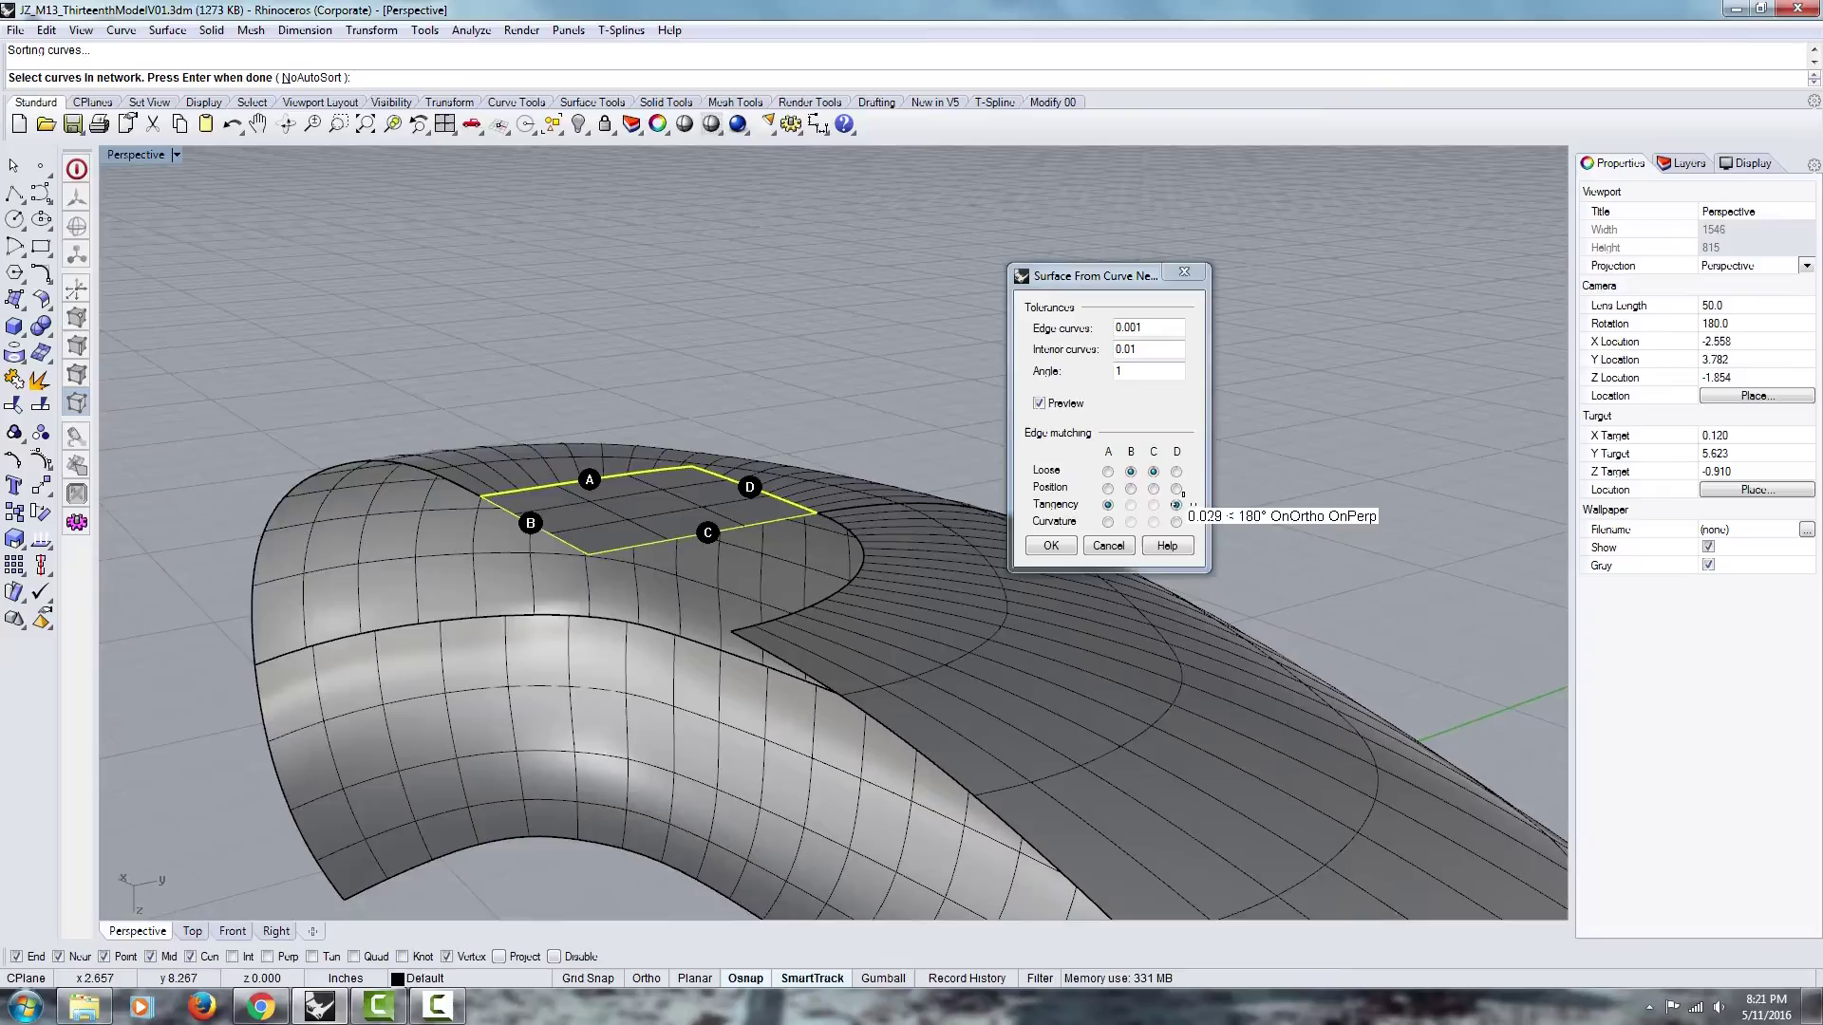
{"action": "left_click", "coordinate": [1050, 545]}
Step: Mirror a copy of the new network surface across the Y axis onto the other half of the opening
{"action": "right_click_drag", "start_coordinate": [707, 210], "coordinate": [478, 641]}
{"action": "left_click", "coordinate": [716, 718]}
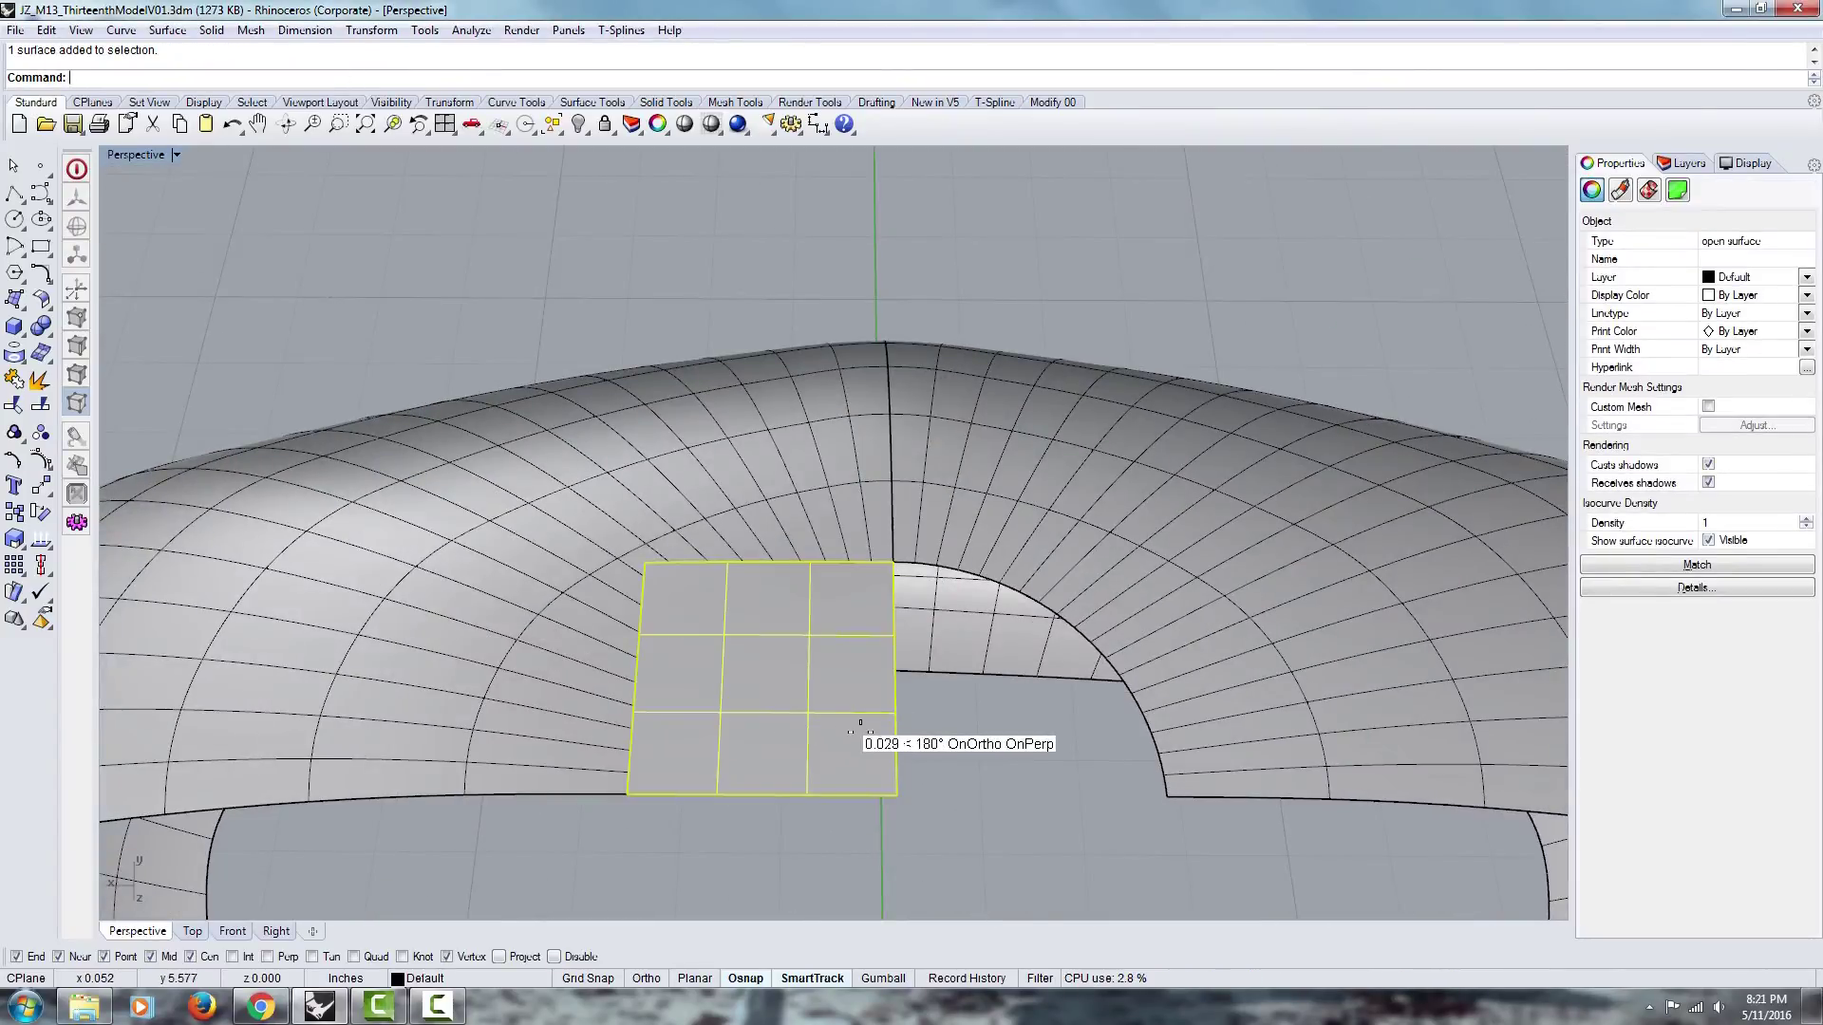
{"action": "key", "text": "Return"}
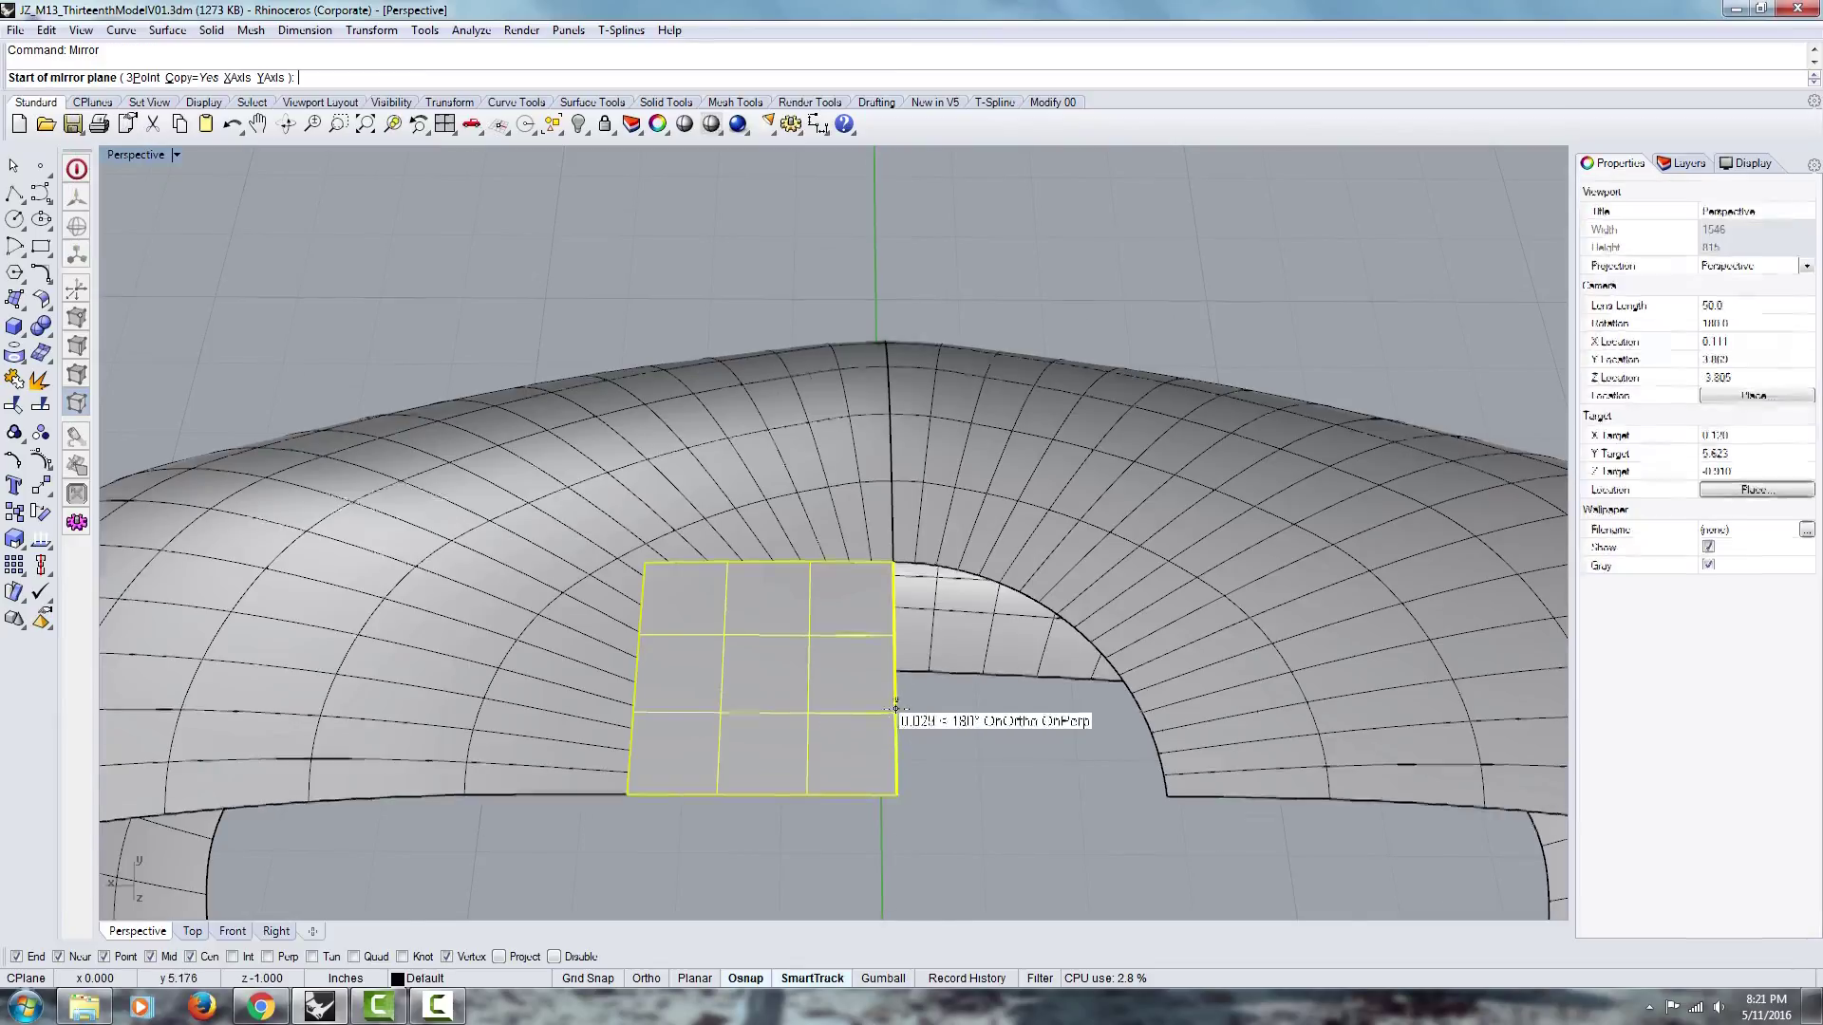
{"action": "scroll", "coordinate": [892, 721], "scroll_direction": "down", "scroll_amount": 5}
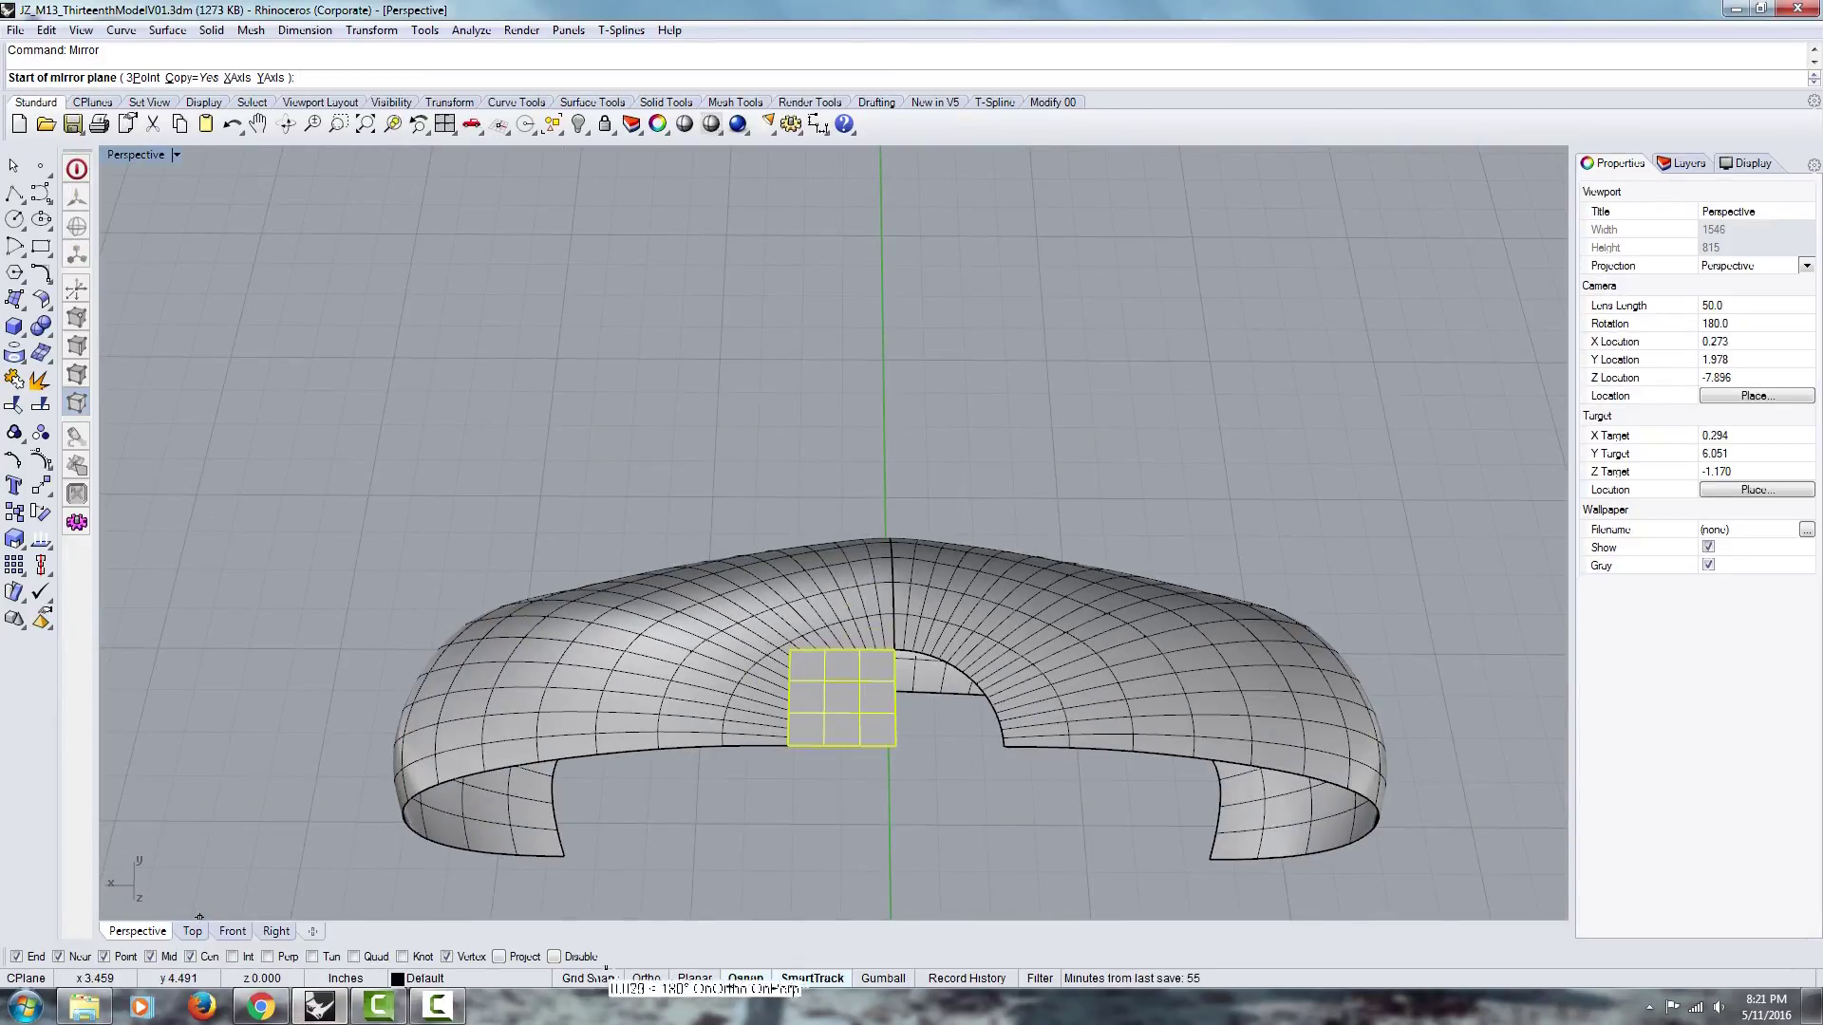
{"action": "left_click", "coordinate": [889, 872]}
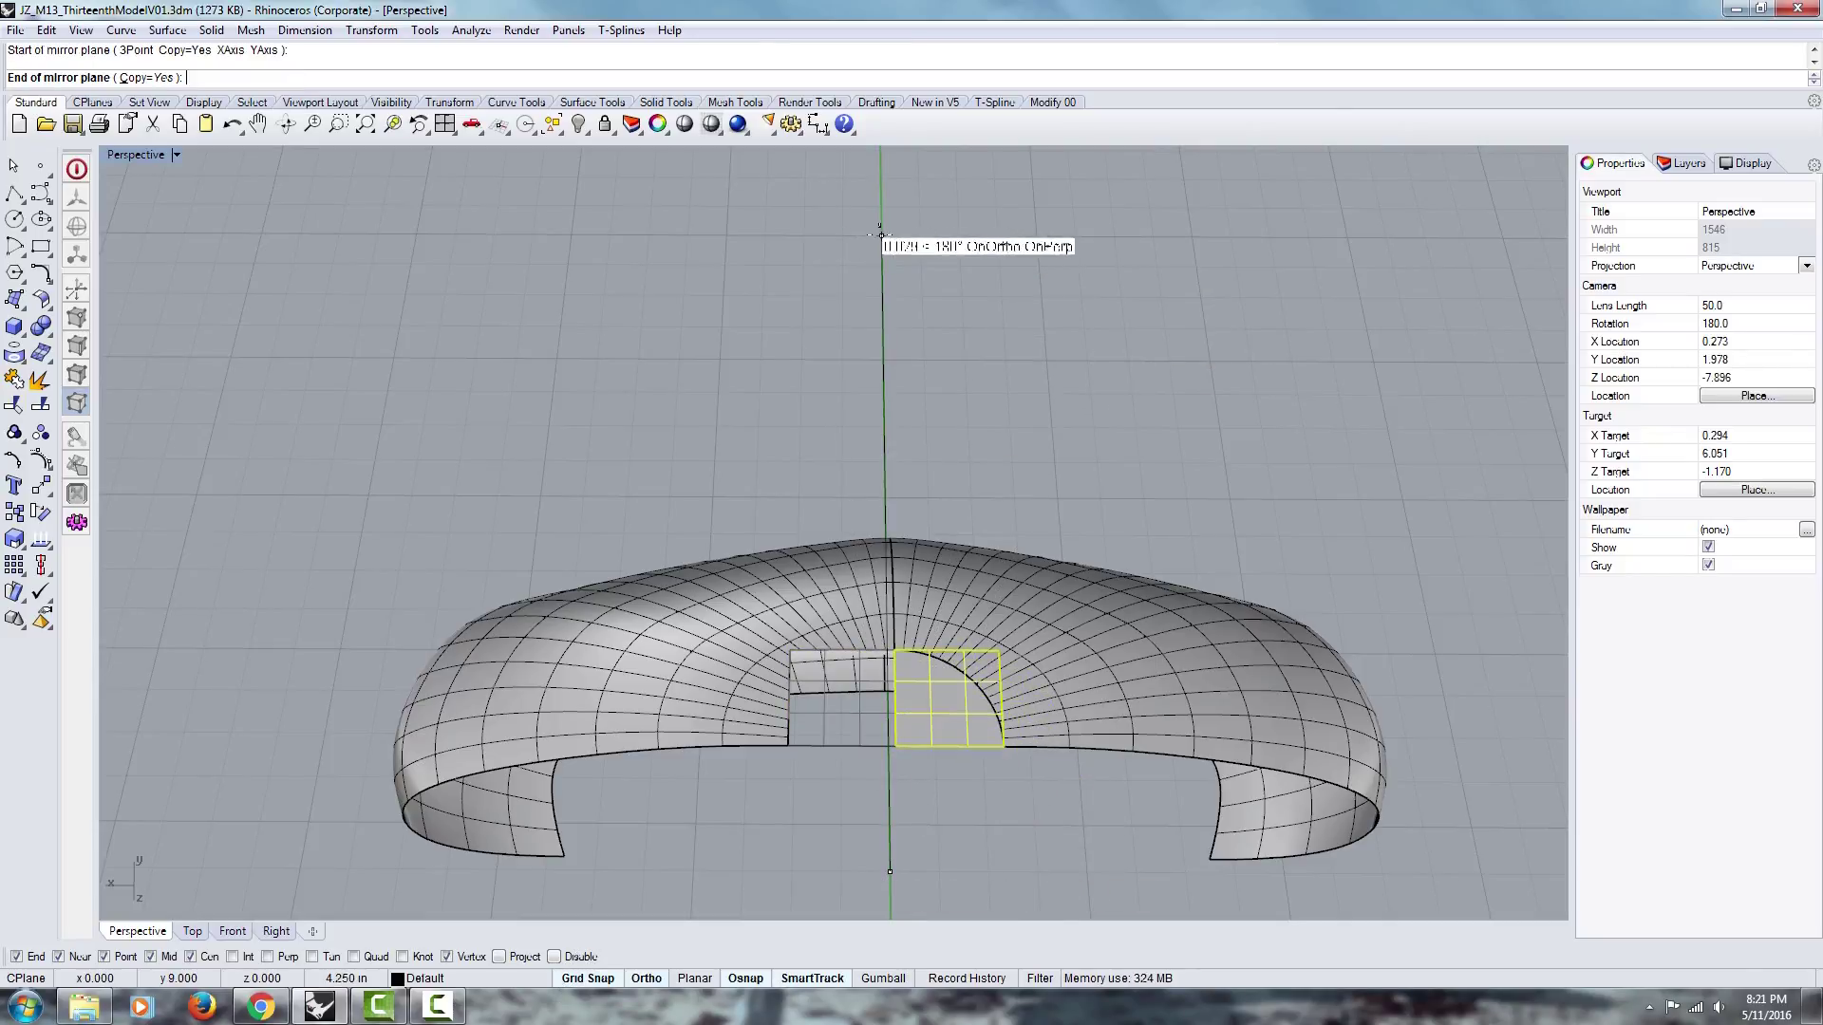
{"action": "left_click", "coordinate": [882, 264]}
Step: Join the two flat patch surfaces with the trimmed upper surface next to the original patch
{"action": "scroll", "coordinate": [926, 665], "scroll_direction": "up", "scroll_amount": 5}
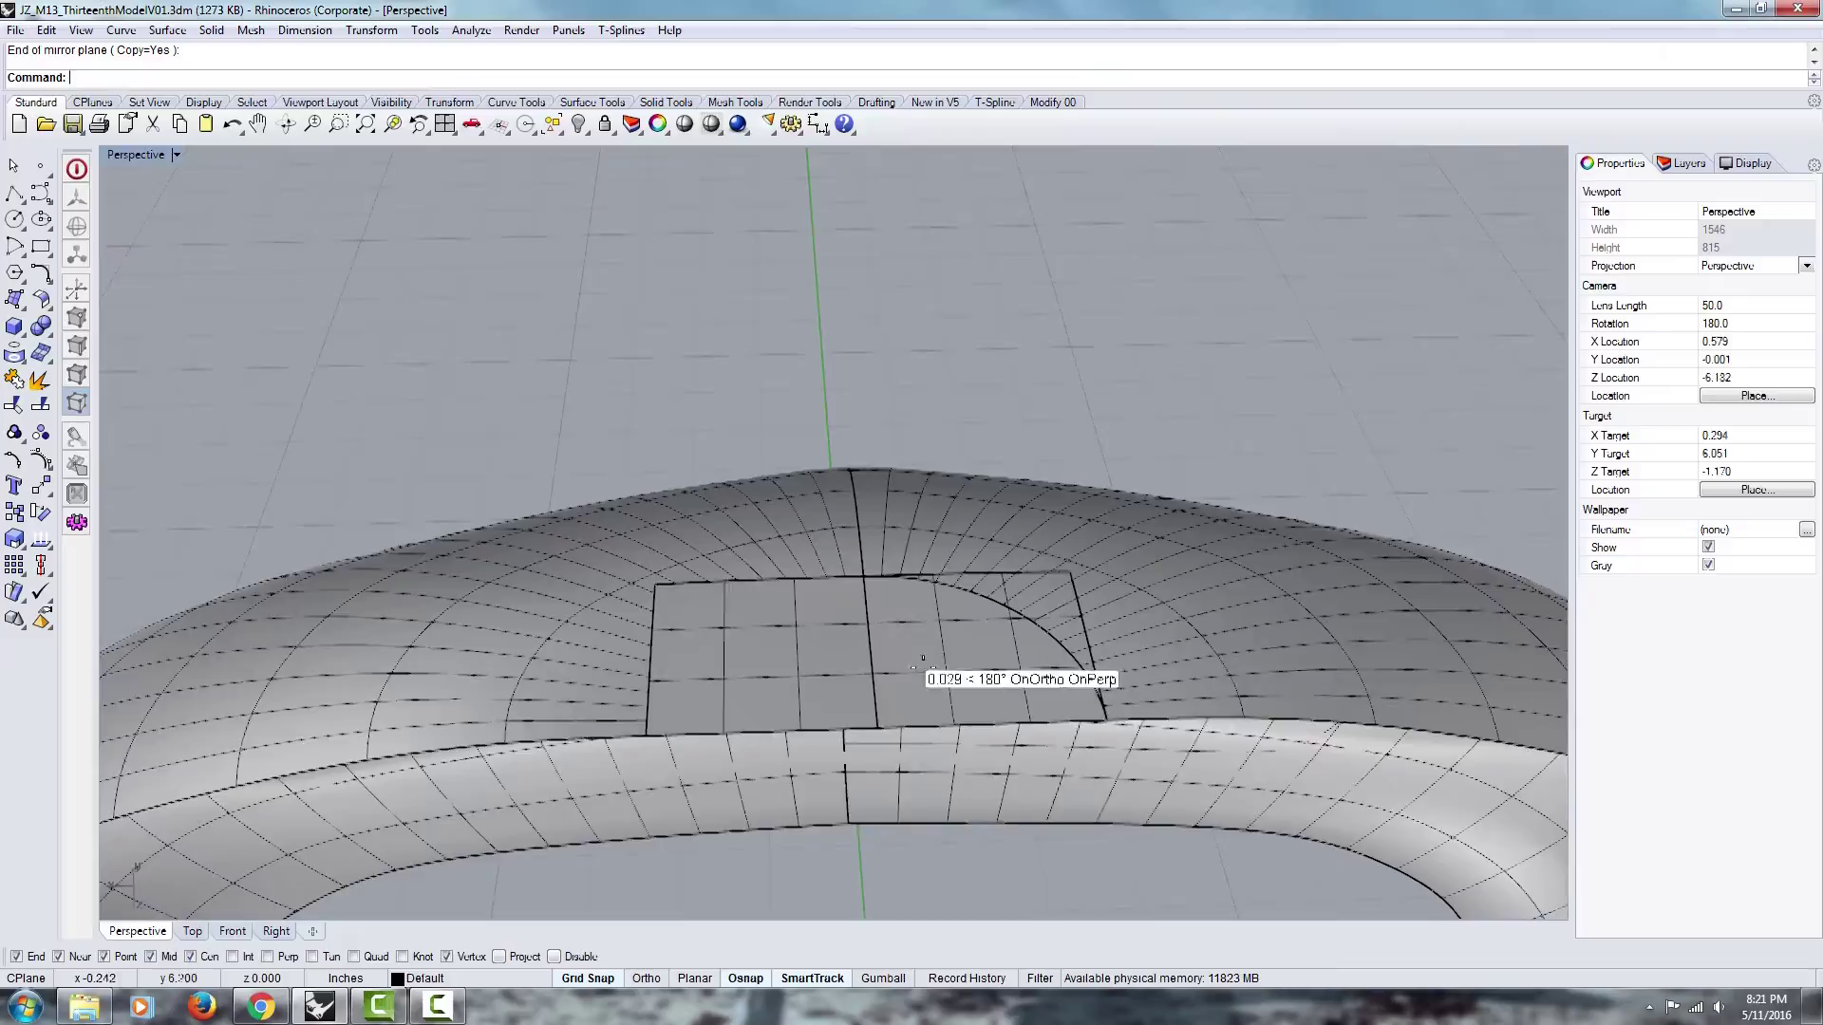
{"action": "right_click_drag", "start_coordinate": [1008, 626], "coordinate": [731, 867]}
{"action": "left_click", "coordinate": [731, 874]}
{"action": "scroll", "coordinate": [739, 687], "scroll_direction": "up", "scroll_amount": 5}
{"action": "left_click", "coordinate": [810, 678]}
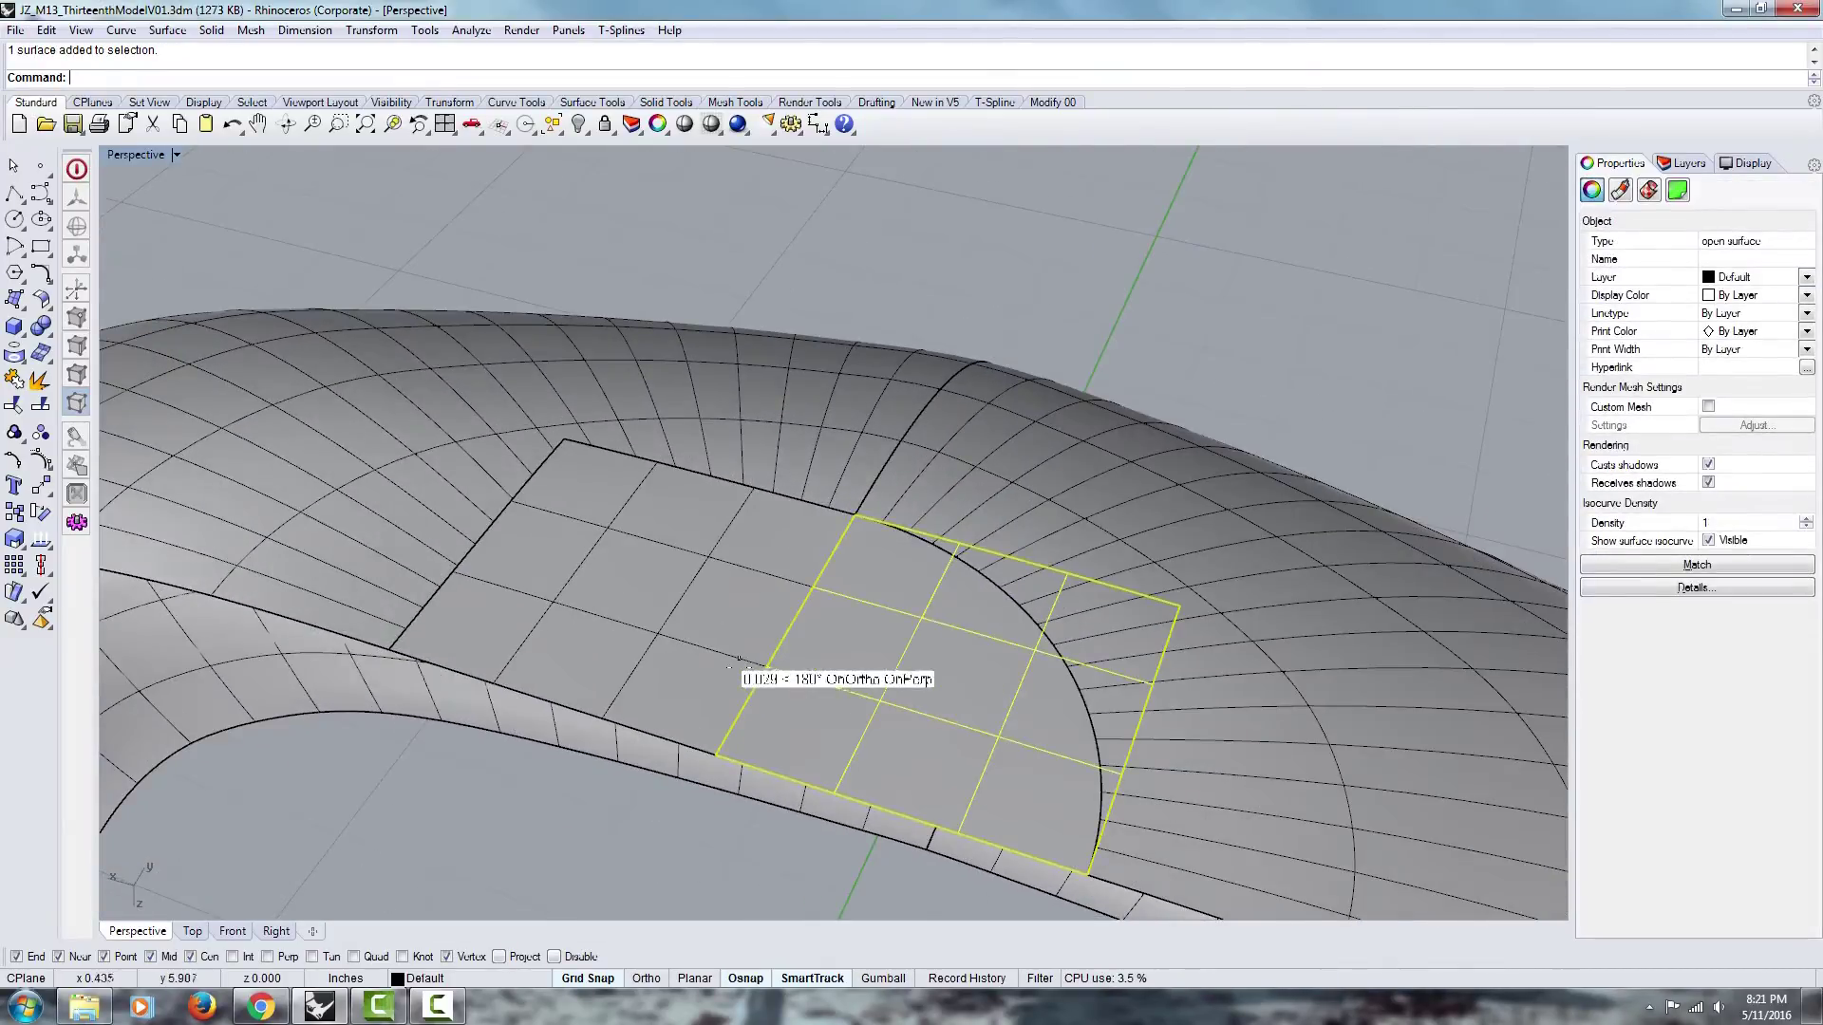
{"action": "right_click_drag", "start_coordinate": [721, 596], "coordinate": [767, 507]}
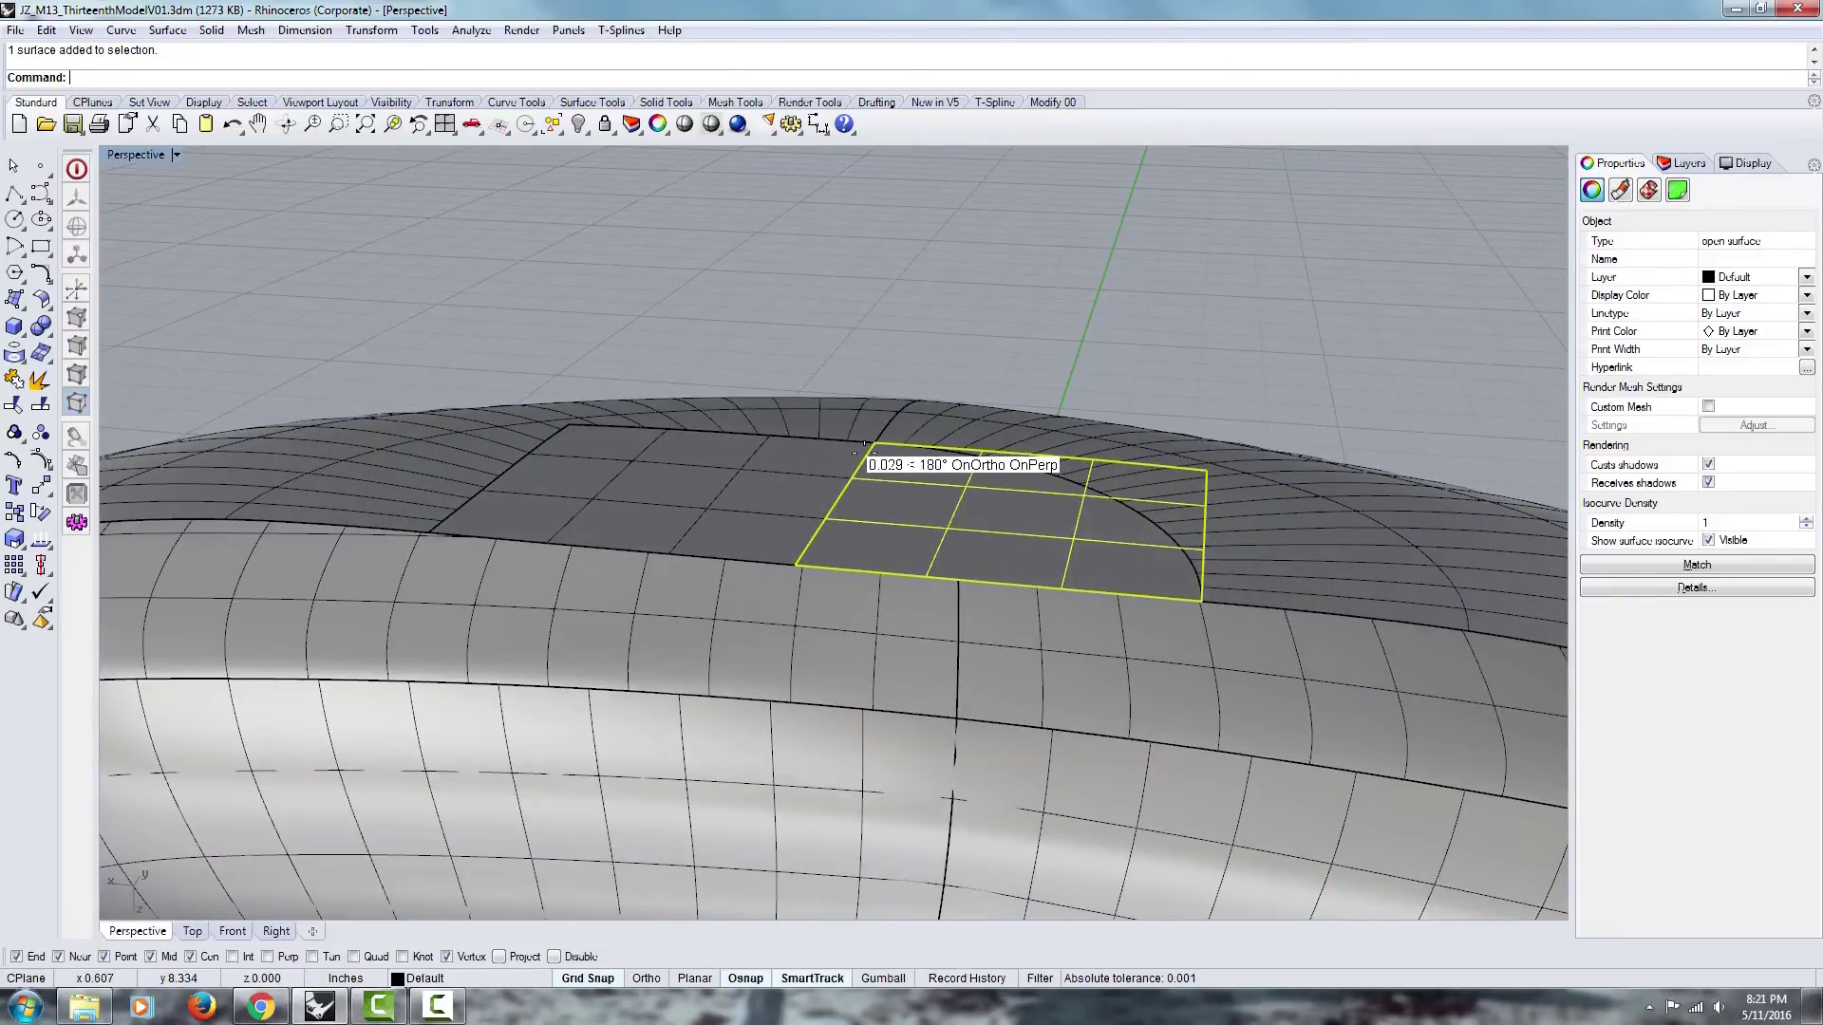
{"action": "left_click", "coordinate": [763, 496], "text": "shift"}
{"action": "right_click_drag", "start_coordinate": [690, 680], "coordinate": [806, 593]}
{"action": "left_click", "coordinate": [799, 451], "text": "shift"}
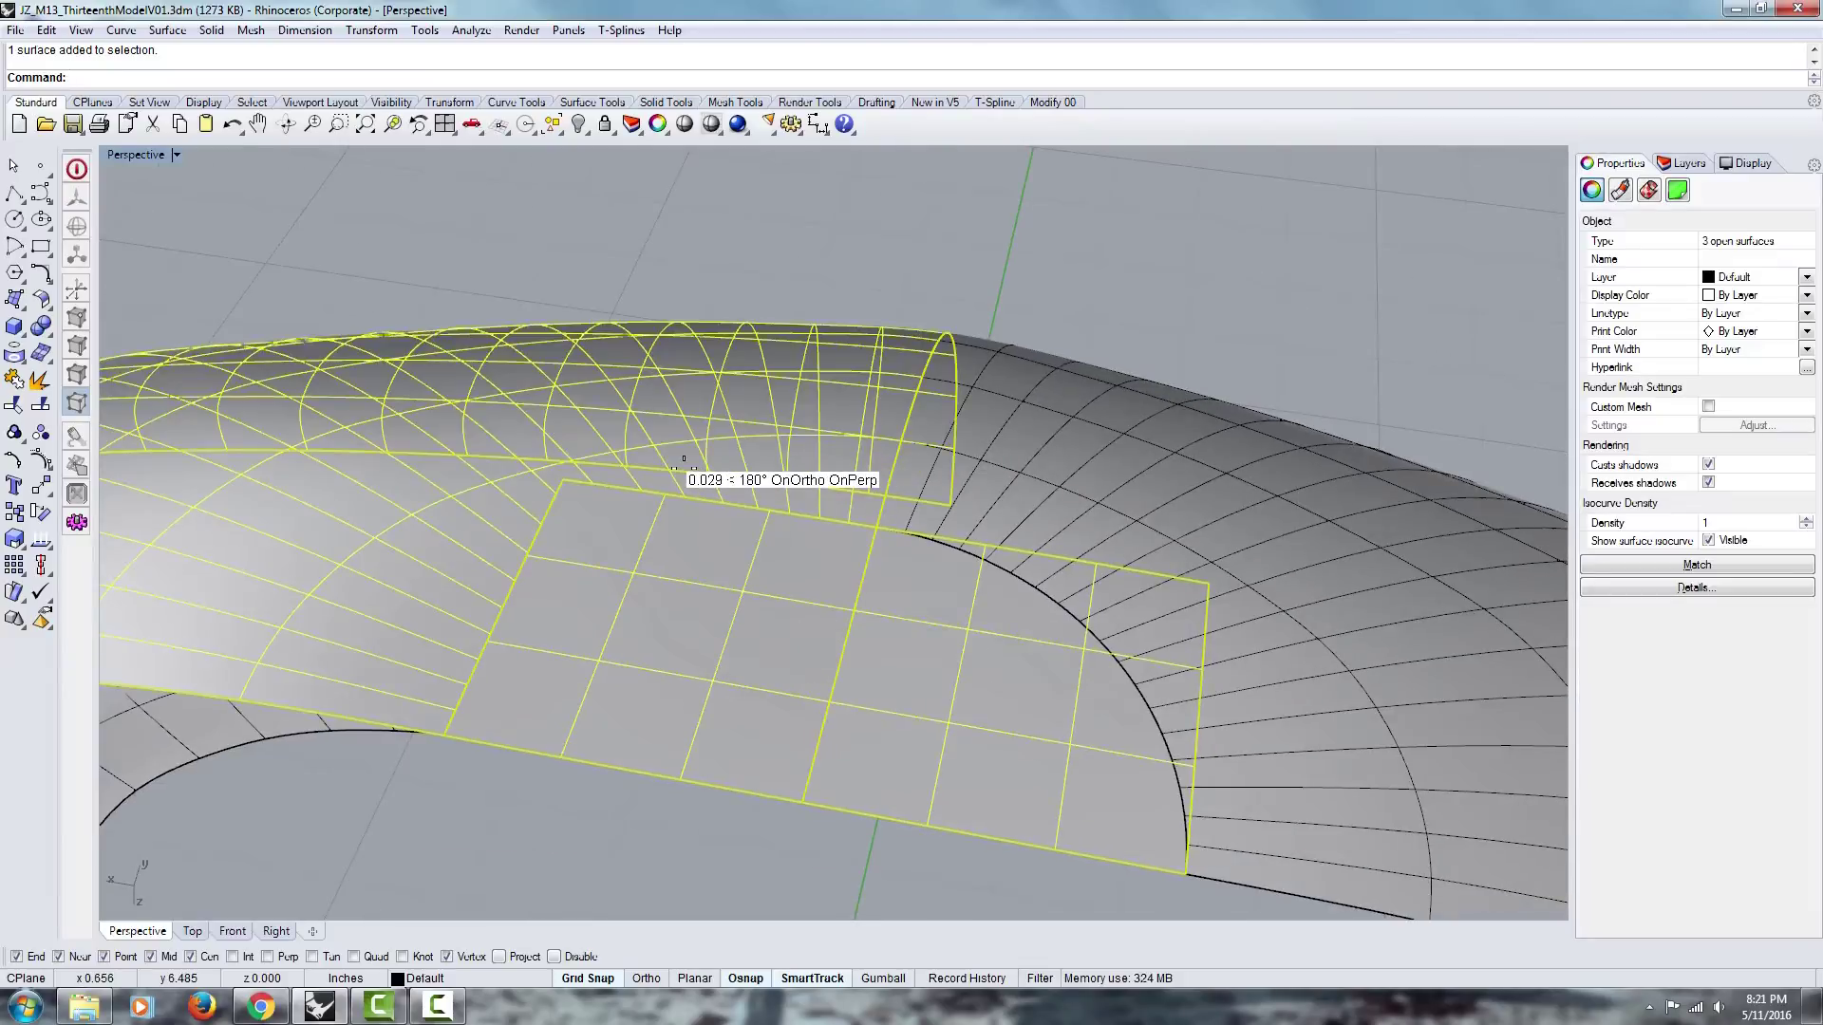
{"action": "key", "text": "Return"}
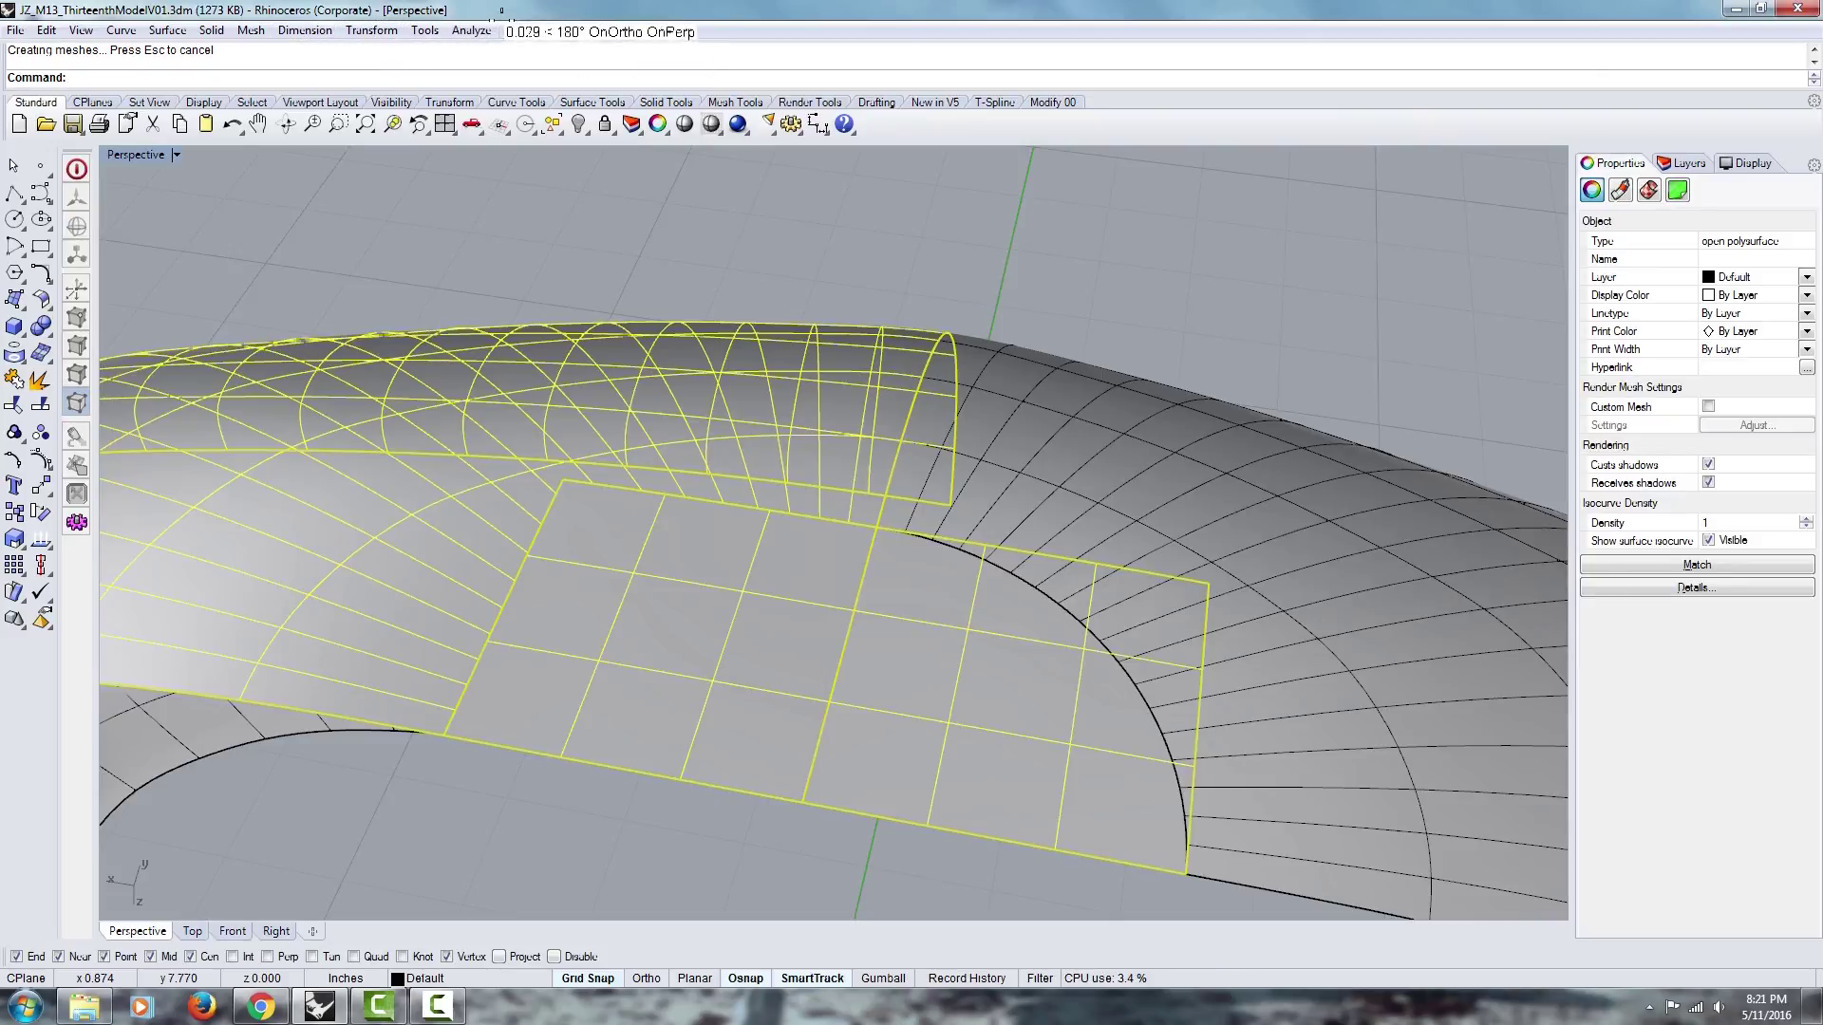
Step: Run a Zebra analysis on the joined surfaces, examine the stripe flow across the seams and close the analysis
{"action": "left_click", "coordinate": [457, 26]}
{"action": "mouse_move", "coordinate": [551, 93]}
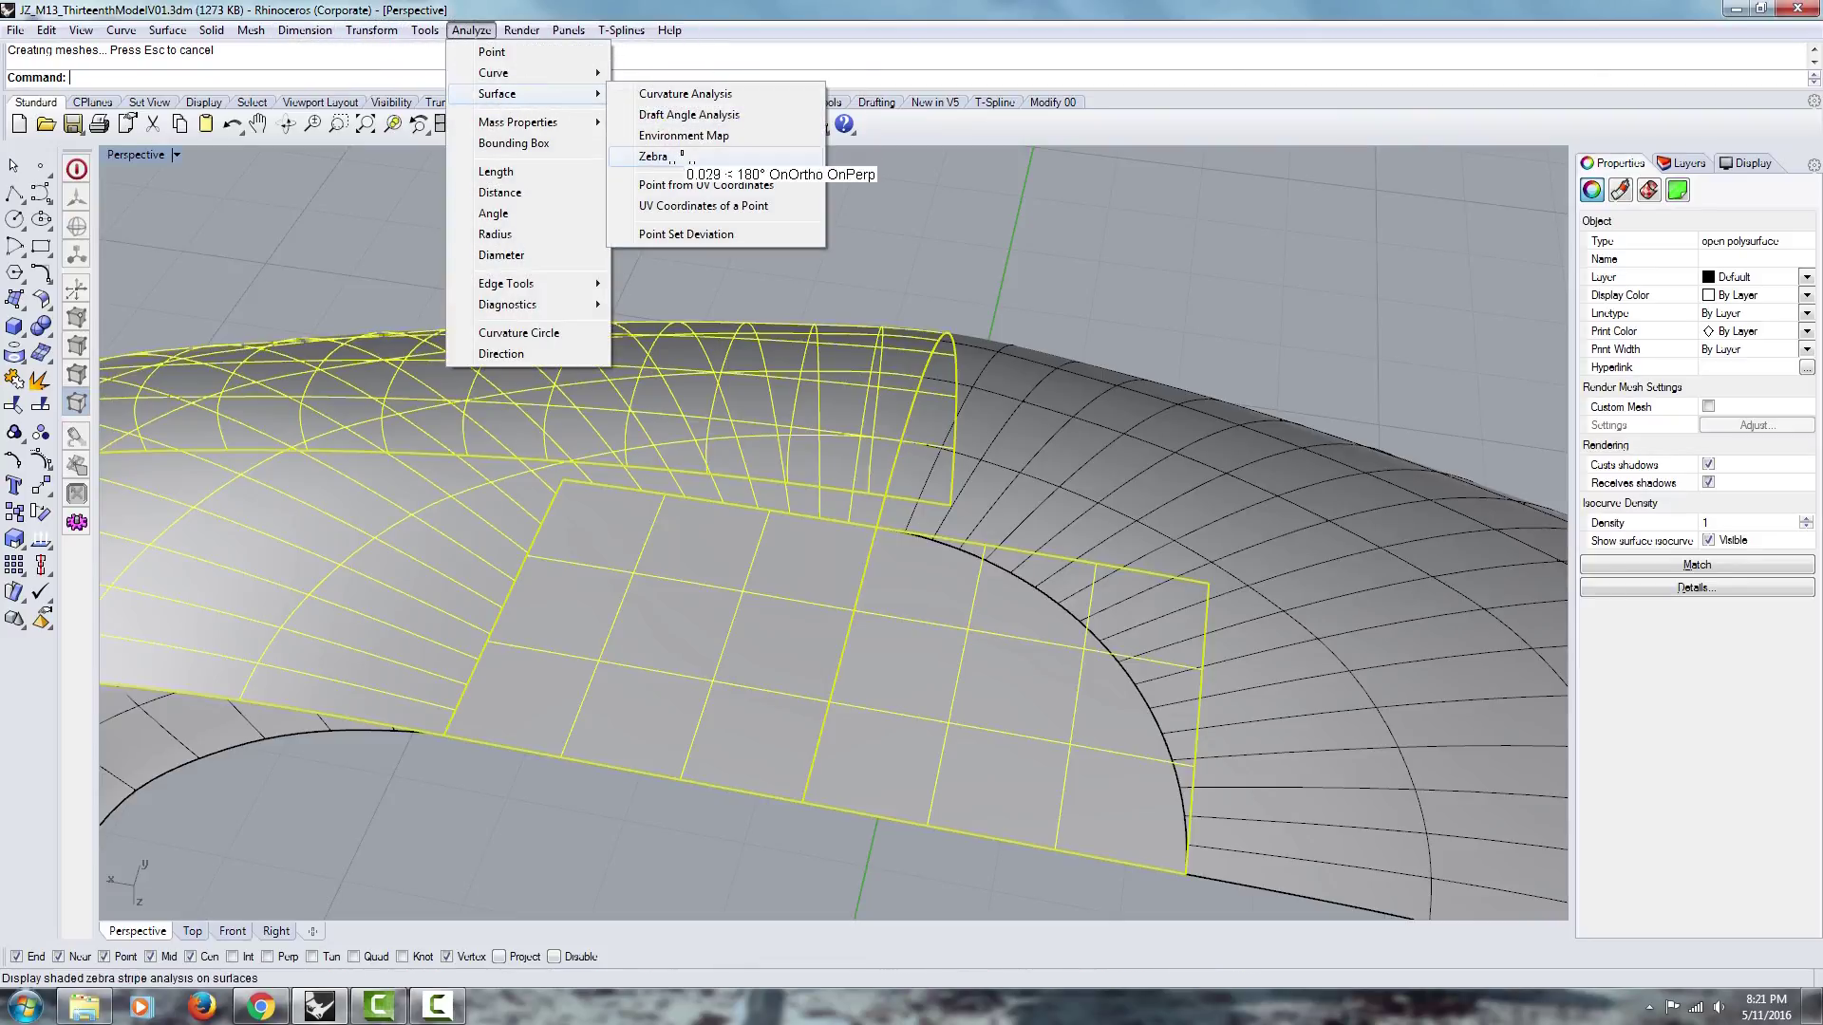
{"action": "left_click", "coordinate": [655, 156]}
{"action": "right_click_drag", "start_coordinate": [1277, 337], "coordinate": [1008, 553]}
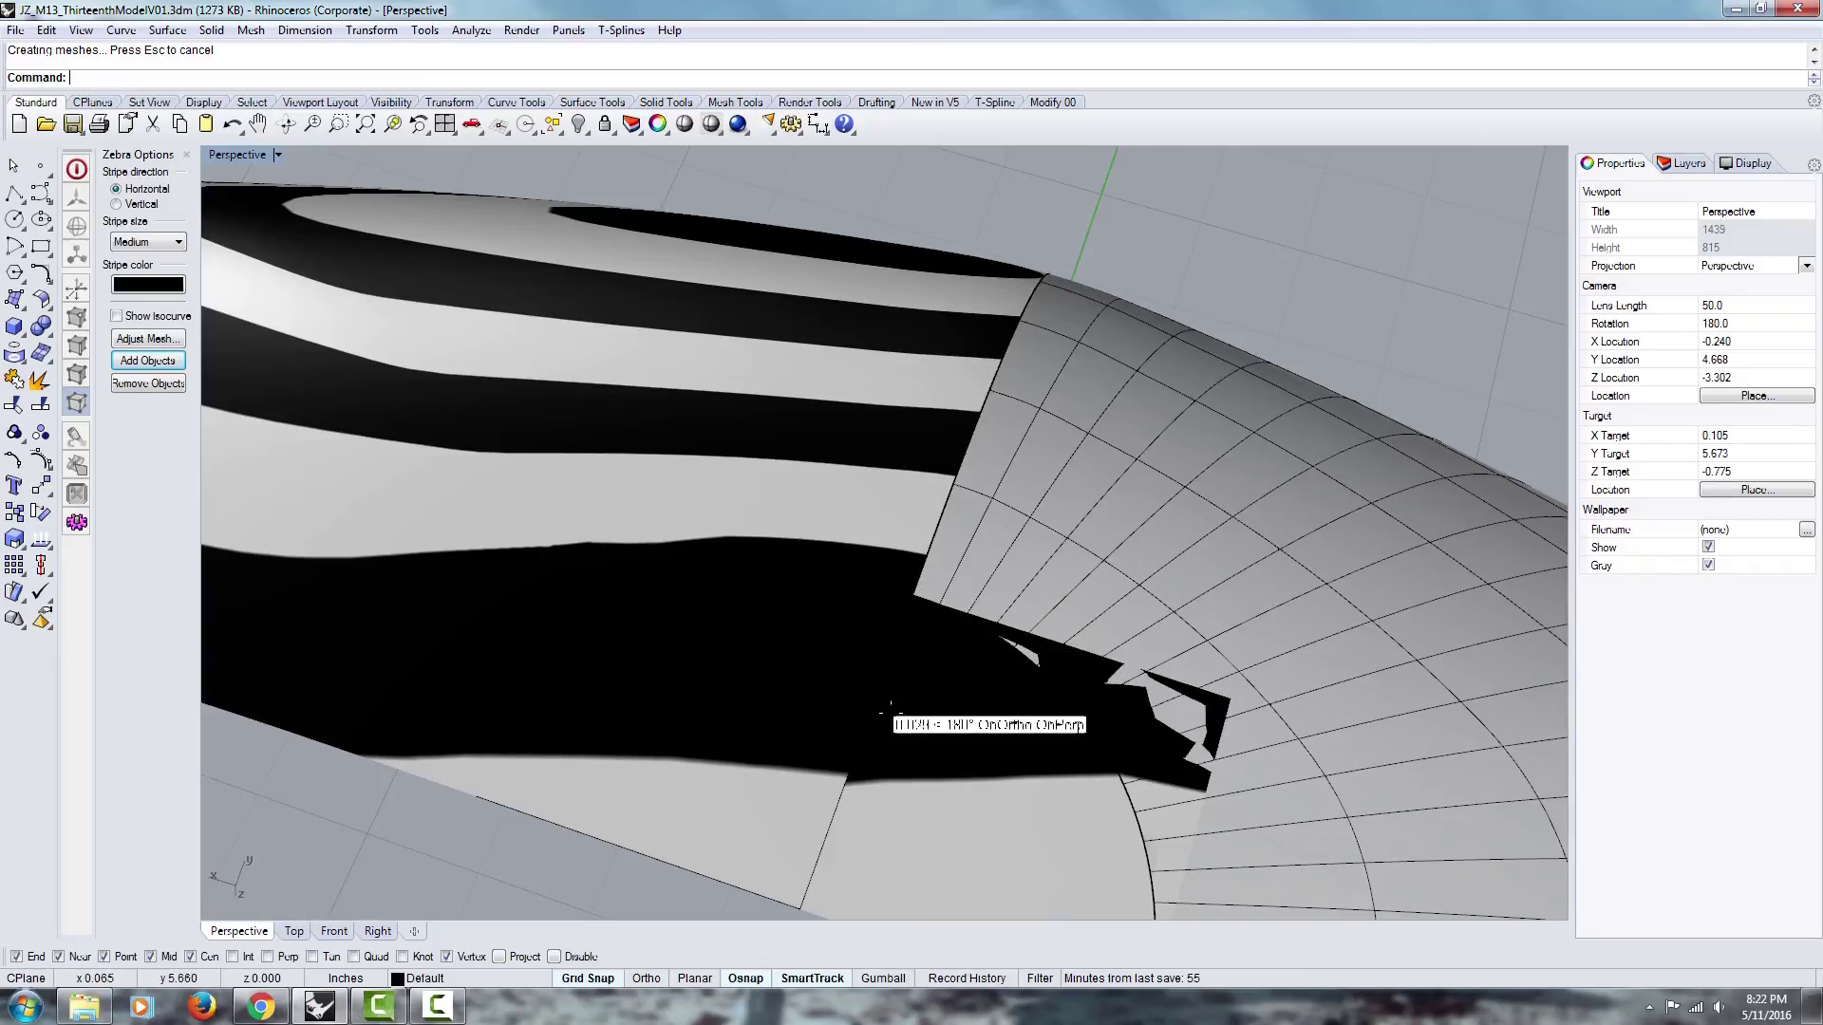
{"action": "right_click_drag", "start_coordinate": [881, 618], "coordinate": [924, 558]}
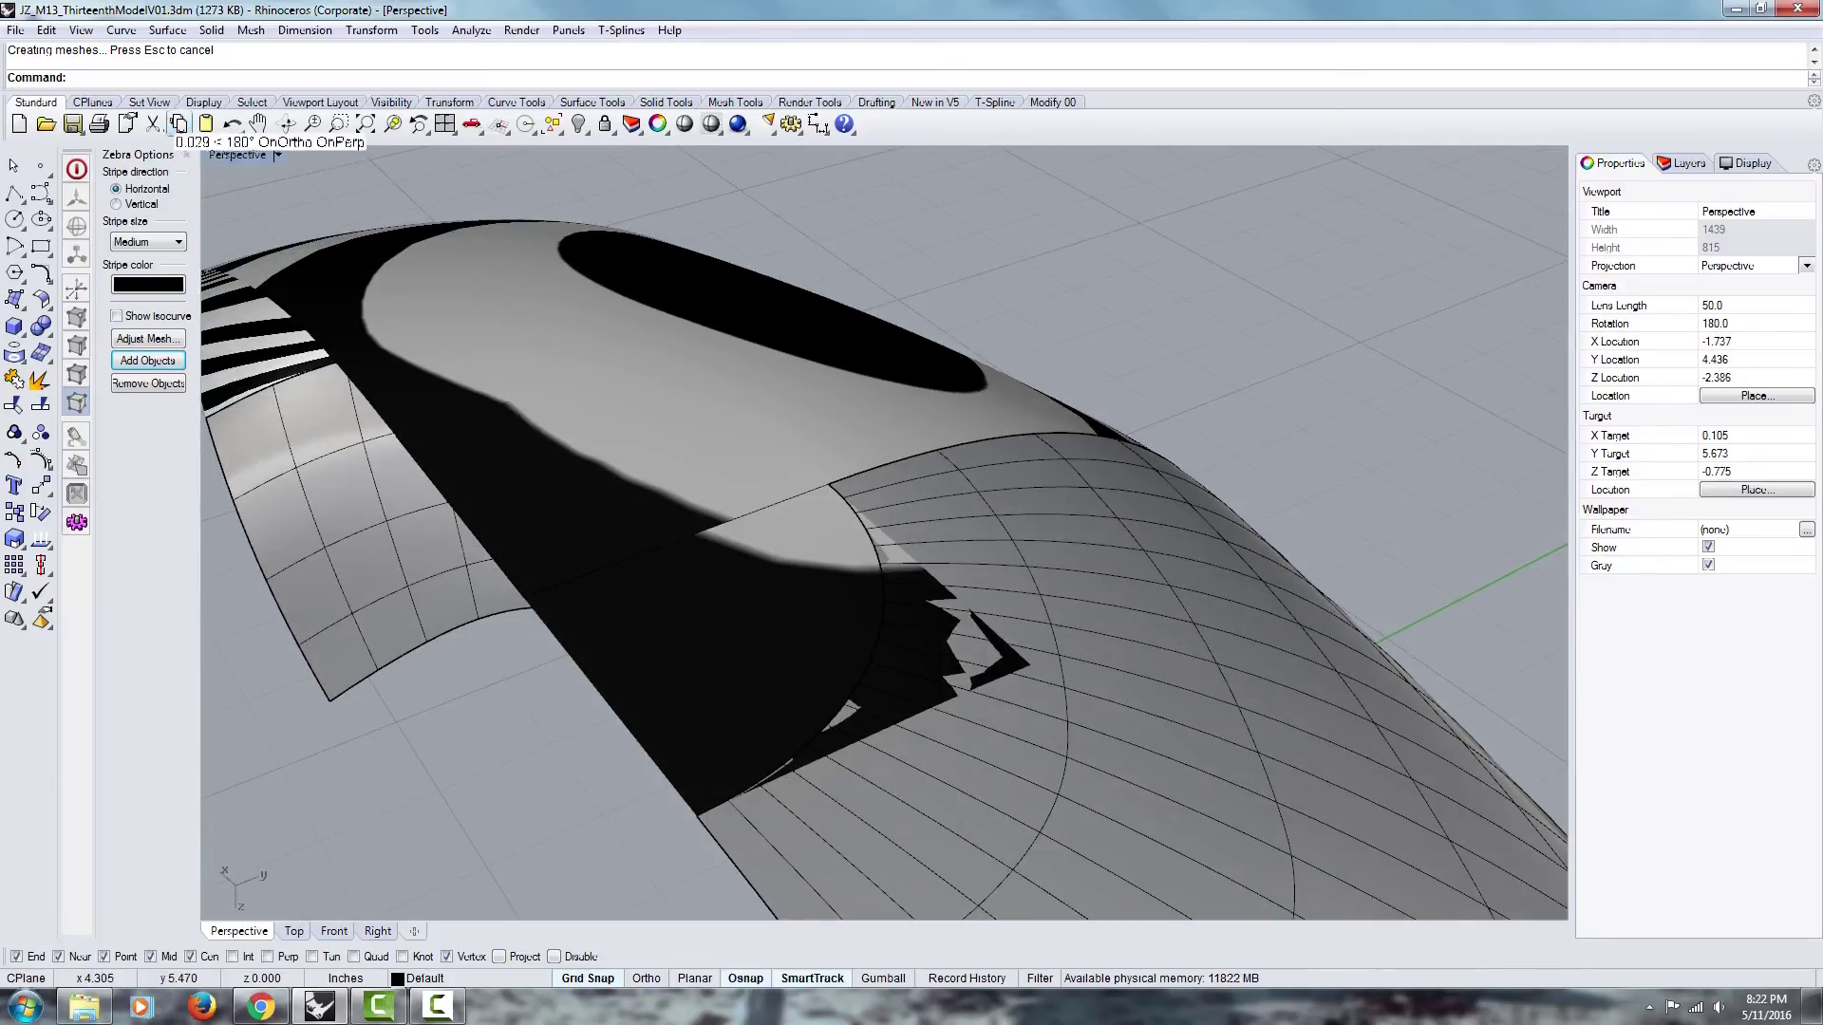
{"action": "left_click", "coordinate": [186, 155]}
{"action": "right_click_drag", "start_coordinate": [1083, 447], "coordinate": [917, 509]}
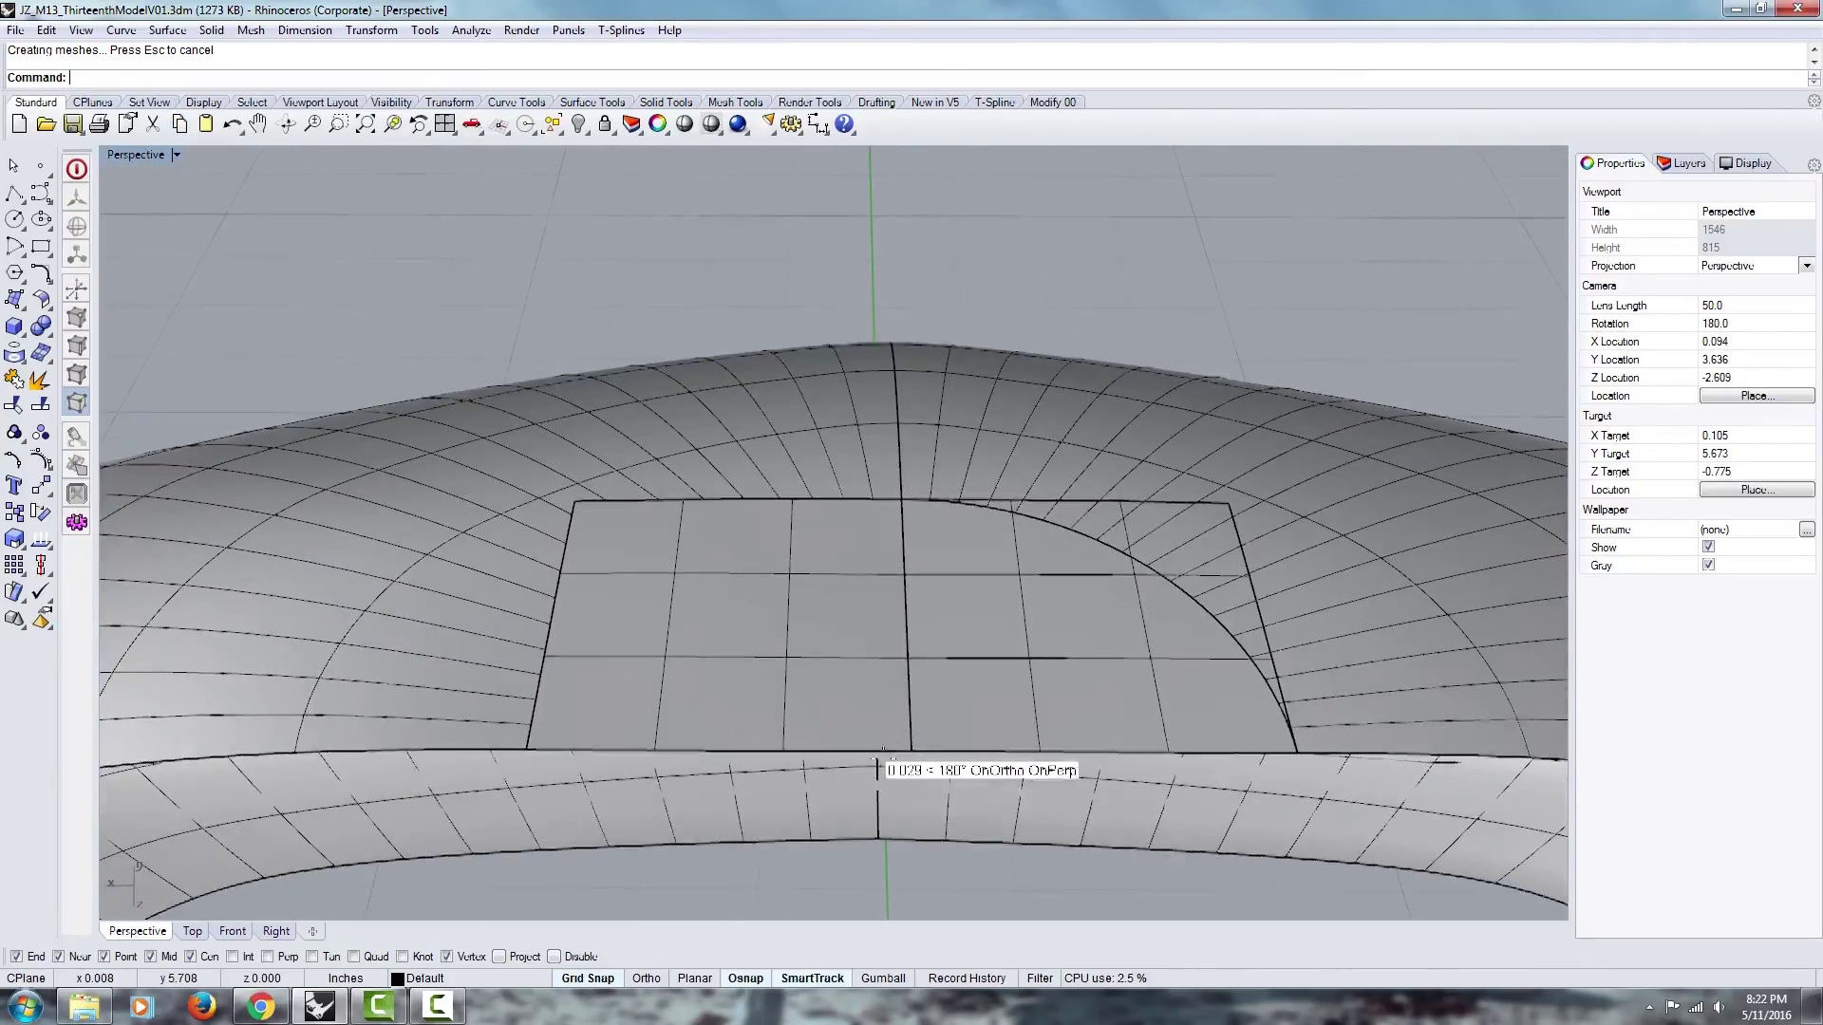
{"action": "mouse_move", "coordinate": [883, 751]}
{"action": "right_mouse_down"}
{"action": "mouse_move", "coordinate": [885, 698]}
{"action": "mouse_move", "coordinate": [885, 751]}
{"action": "right_mouse_up"}
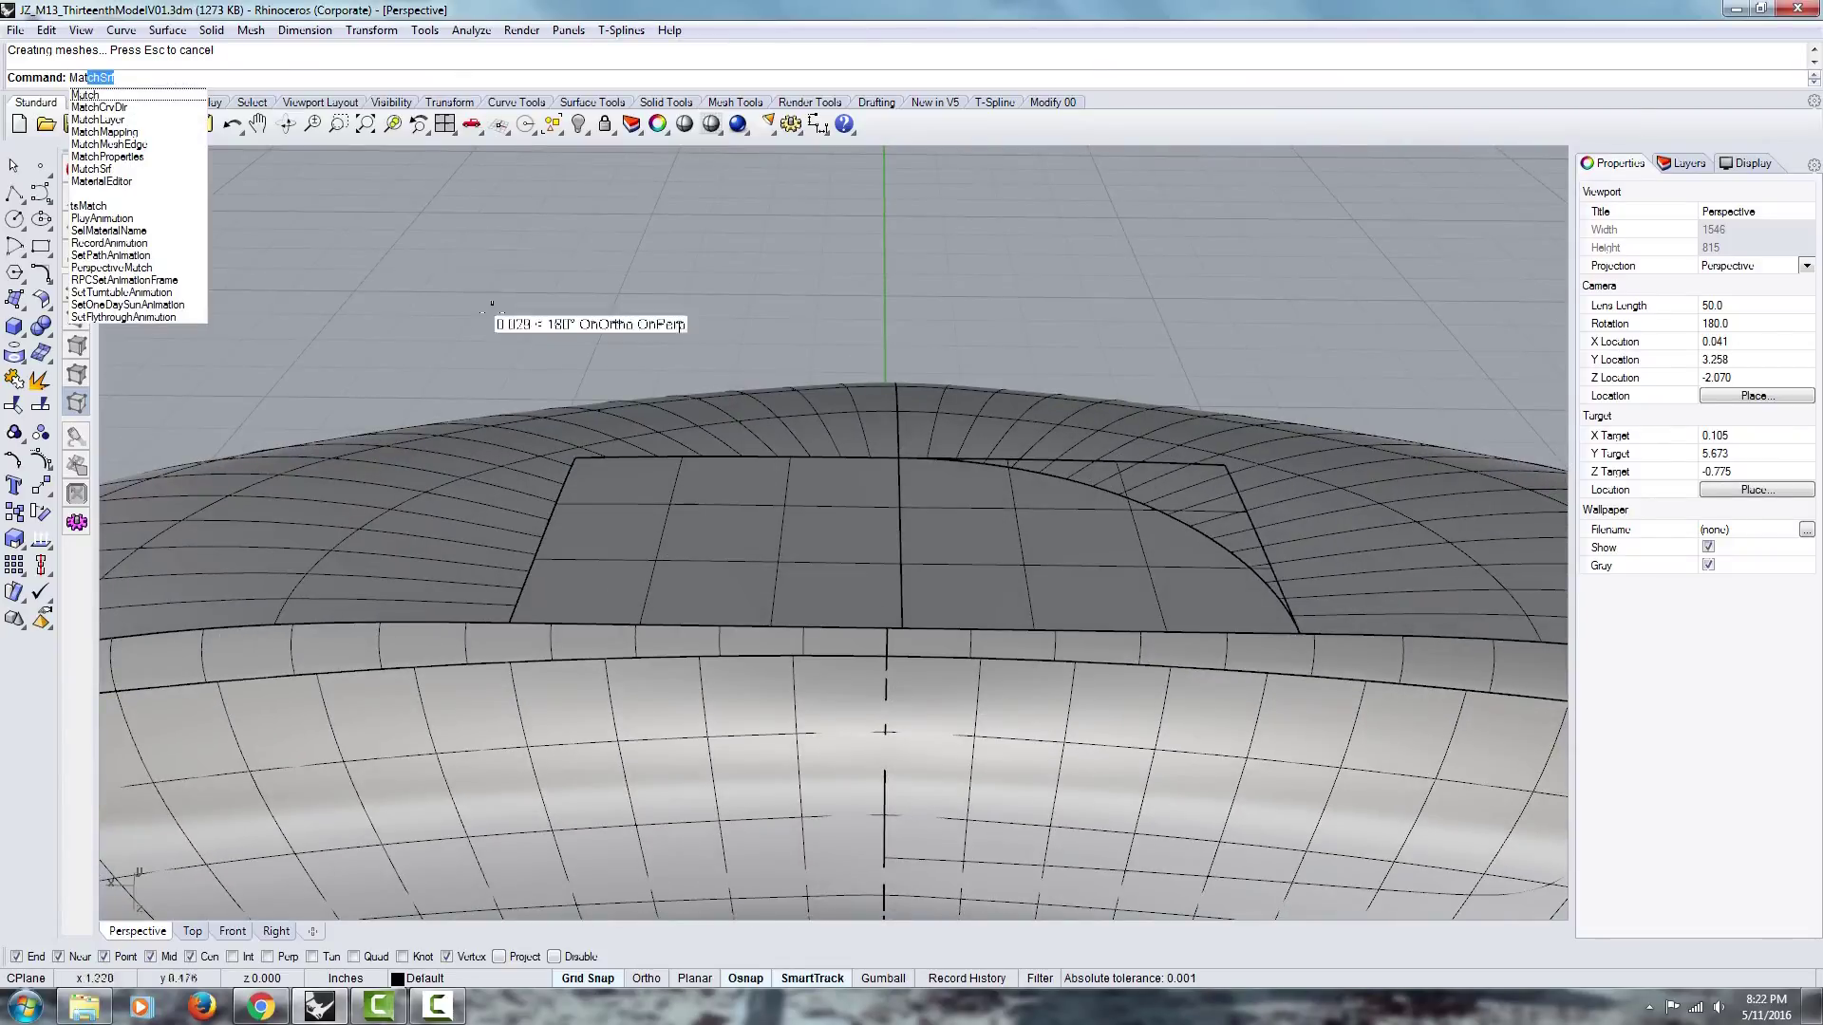
{"action": "key", "text": "Return"}
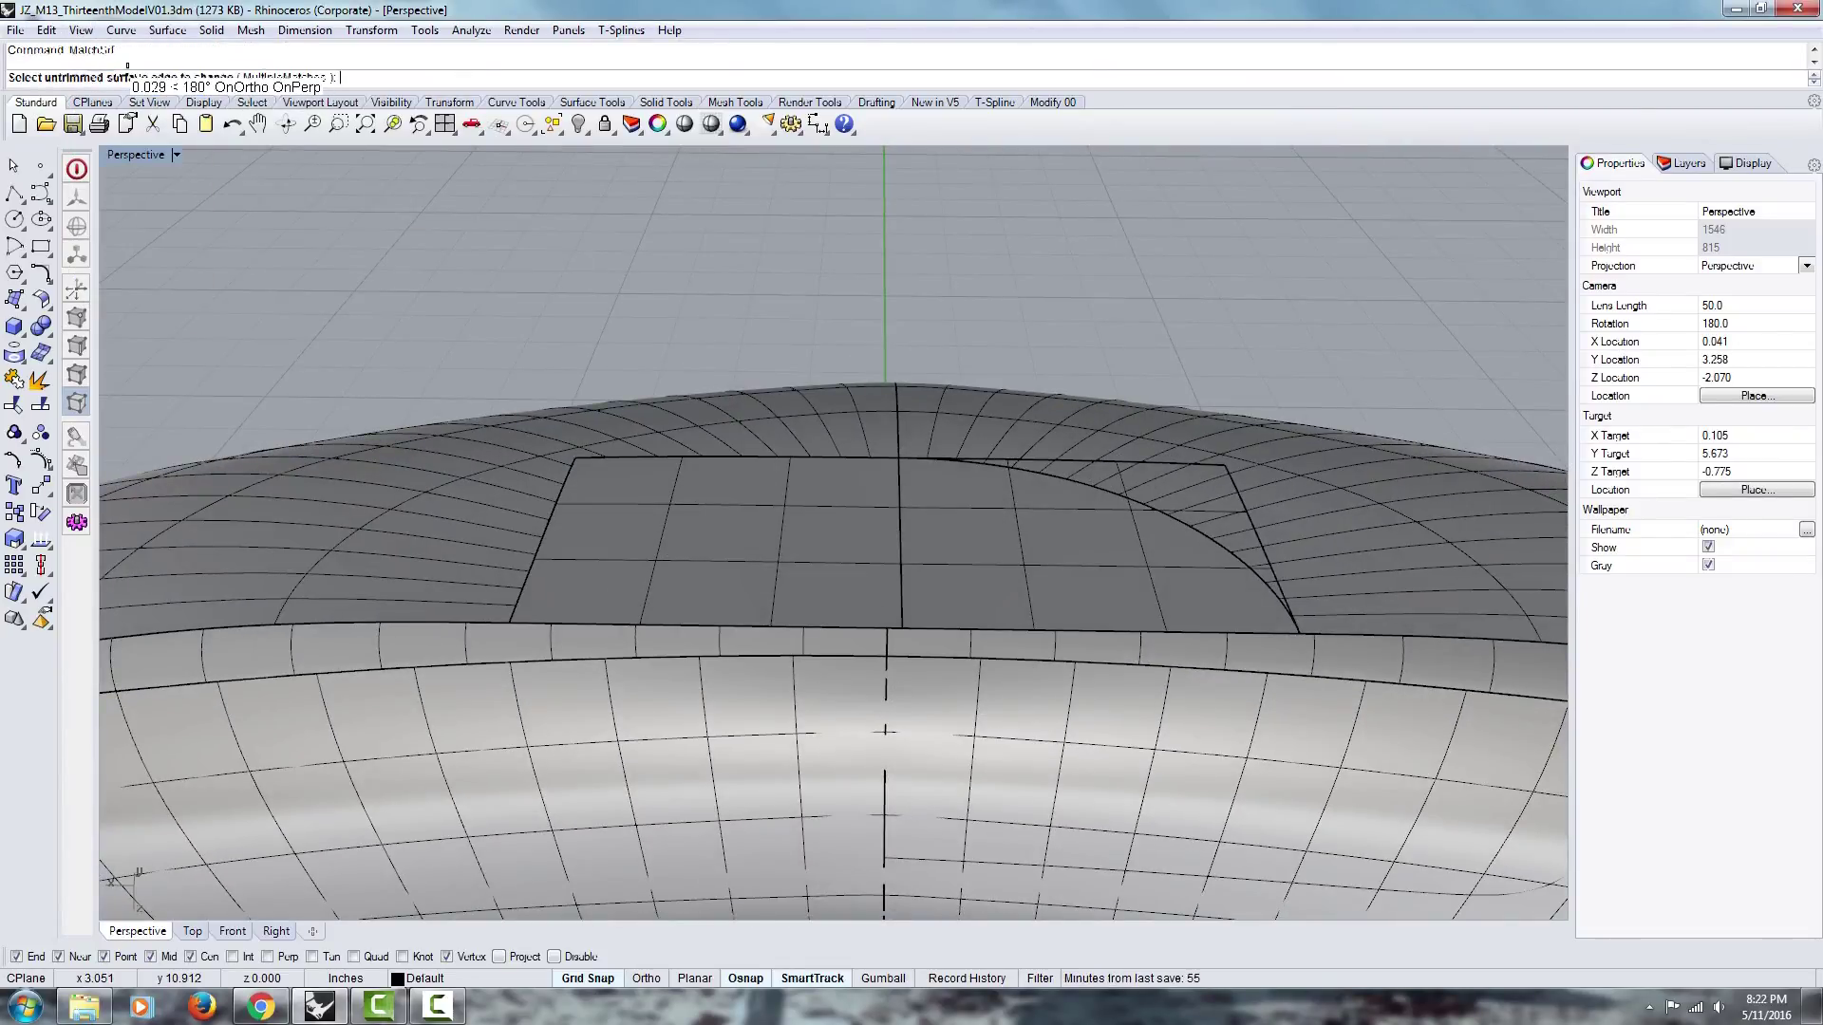
{"action": "left_click", "coordinate": [895, 527]}
{"action": "right_click_drag", "start_coordinate": [951, 499], "coordinate": [913, 511]}
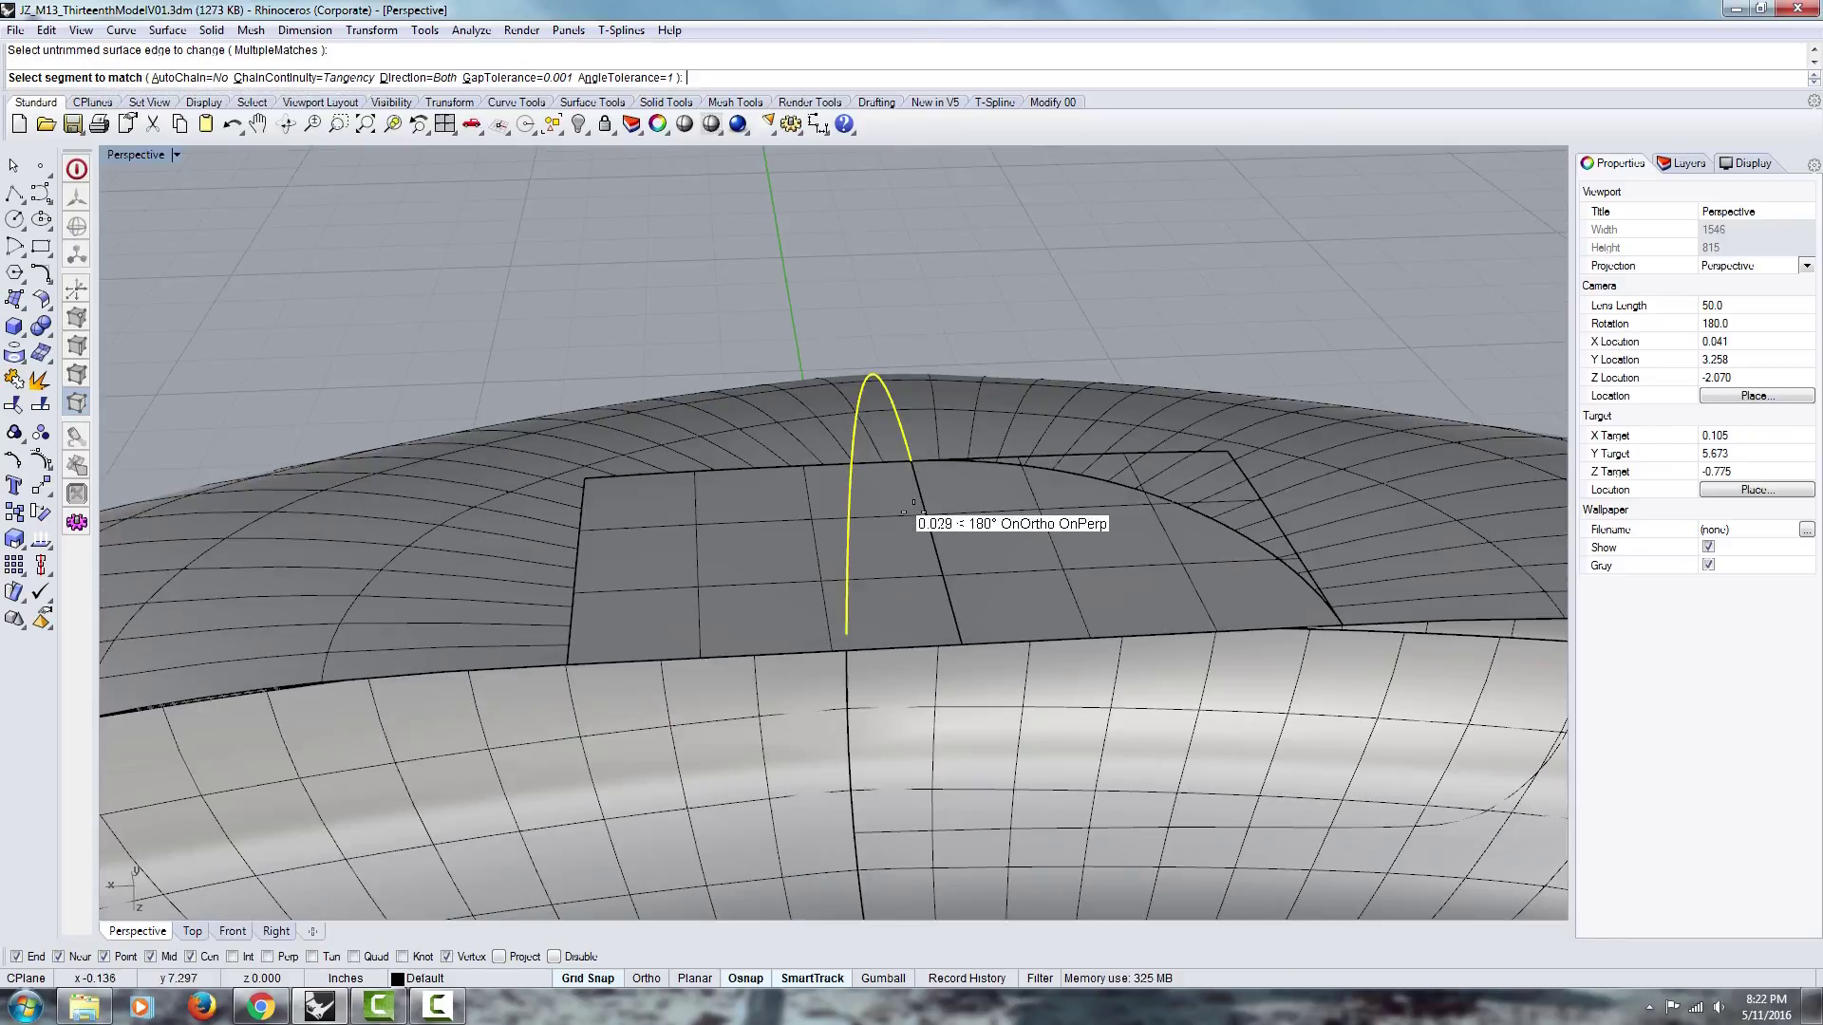
{"action": "key", "text": "Escape"}
Step: Explode the joined upper polysurface and pick the shared centre edges of the two flat patches for MatchSrf
{"action": "left_click", "coordinate": [913, 511]}
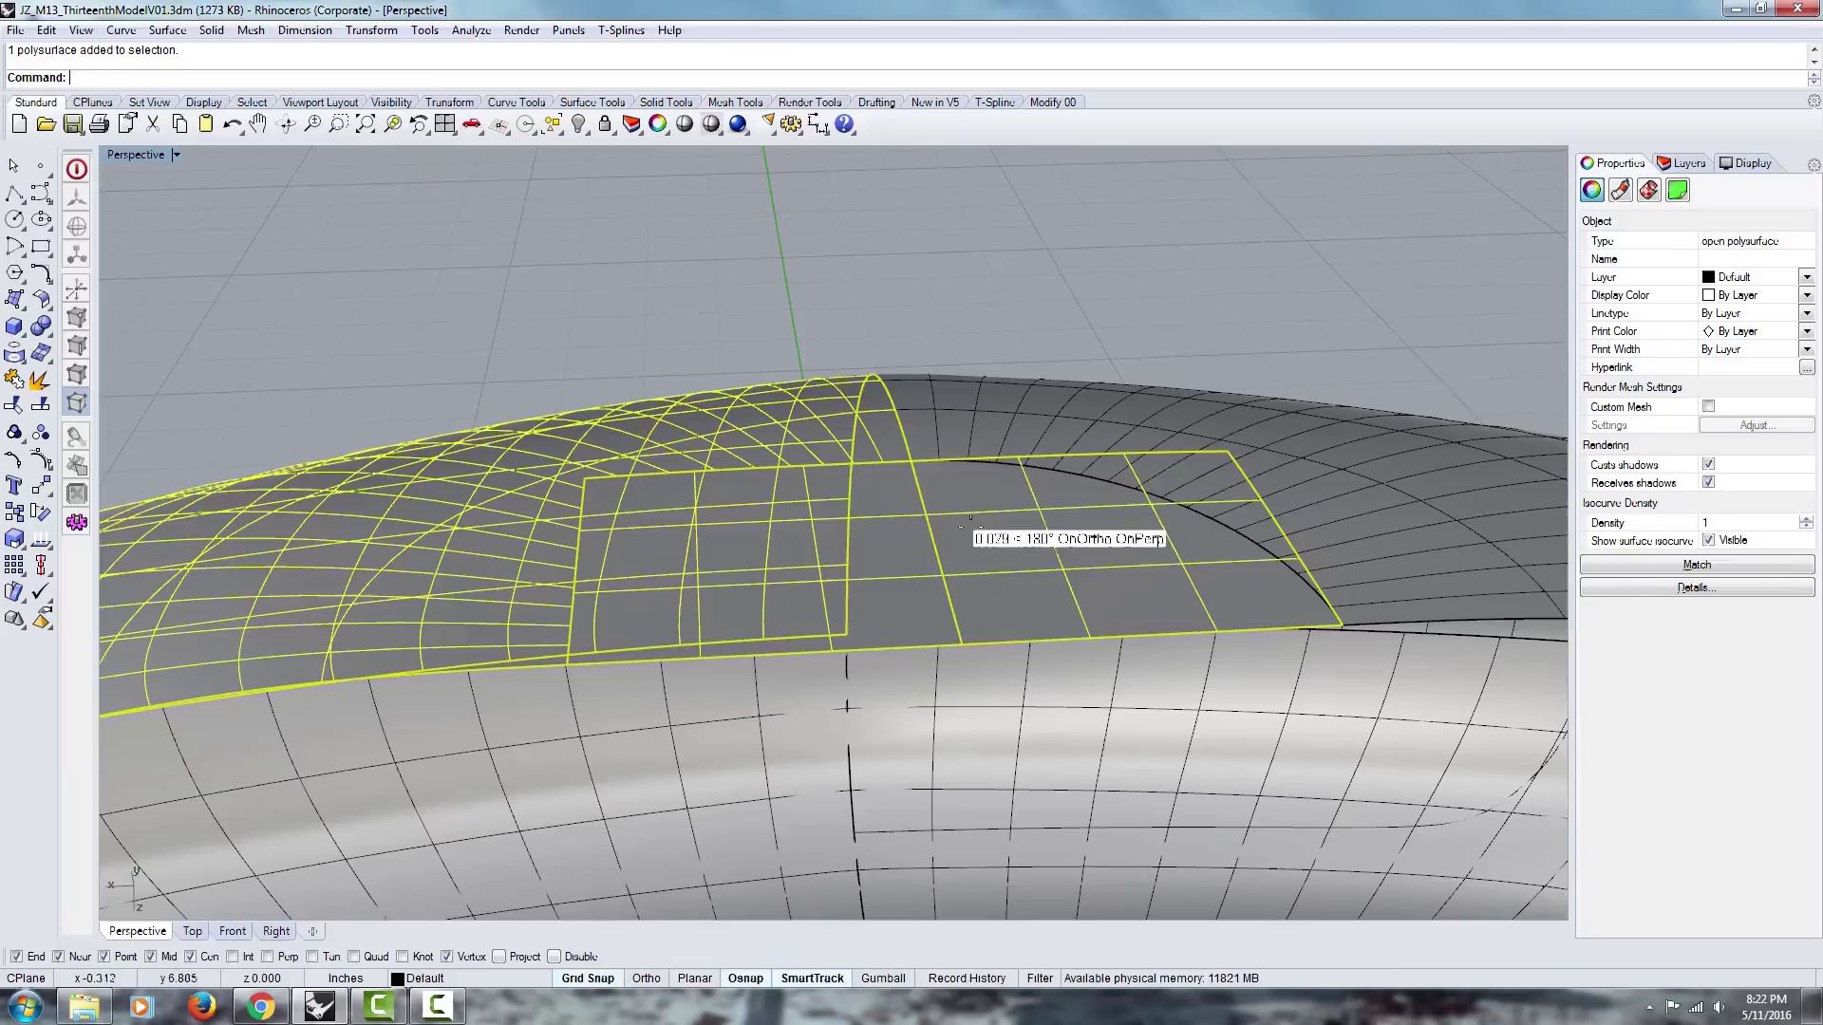
{"action": "left_click", "coordinate": [38, 380]}
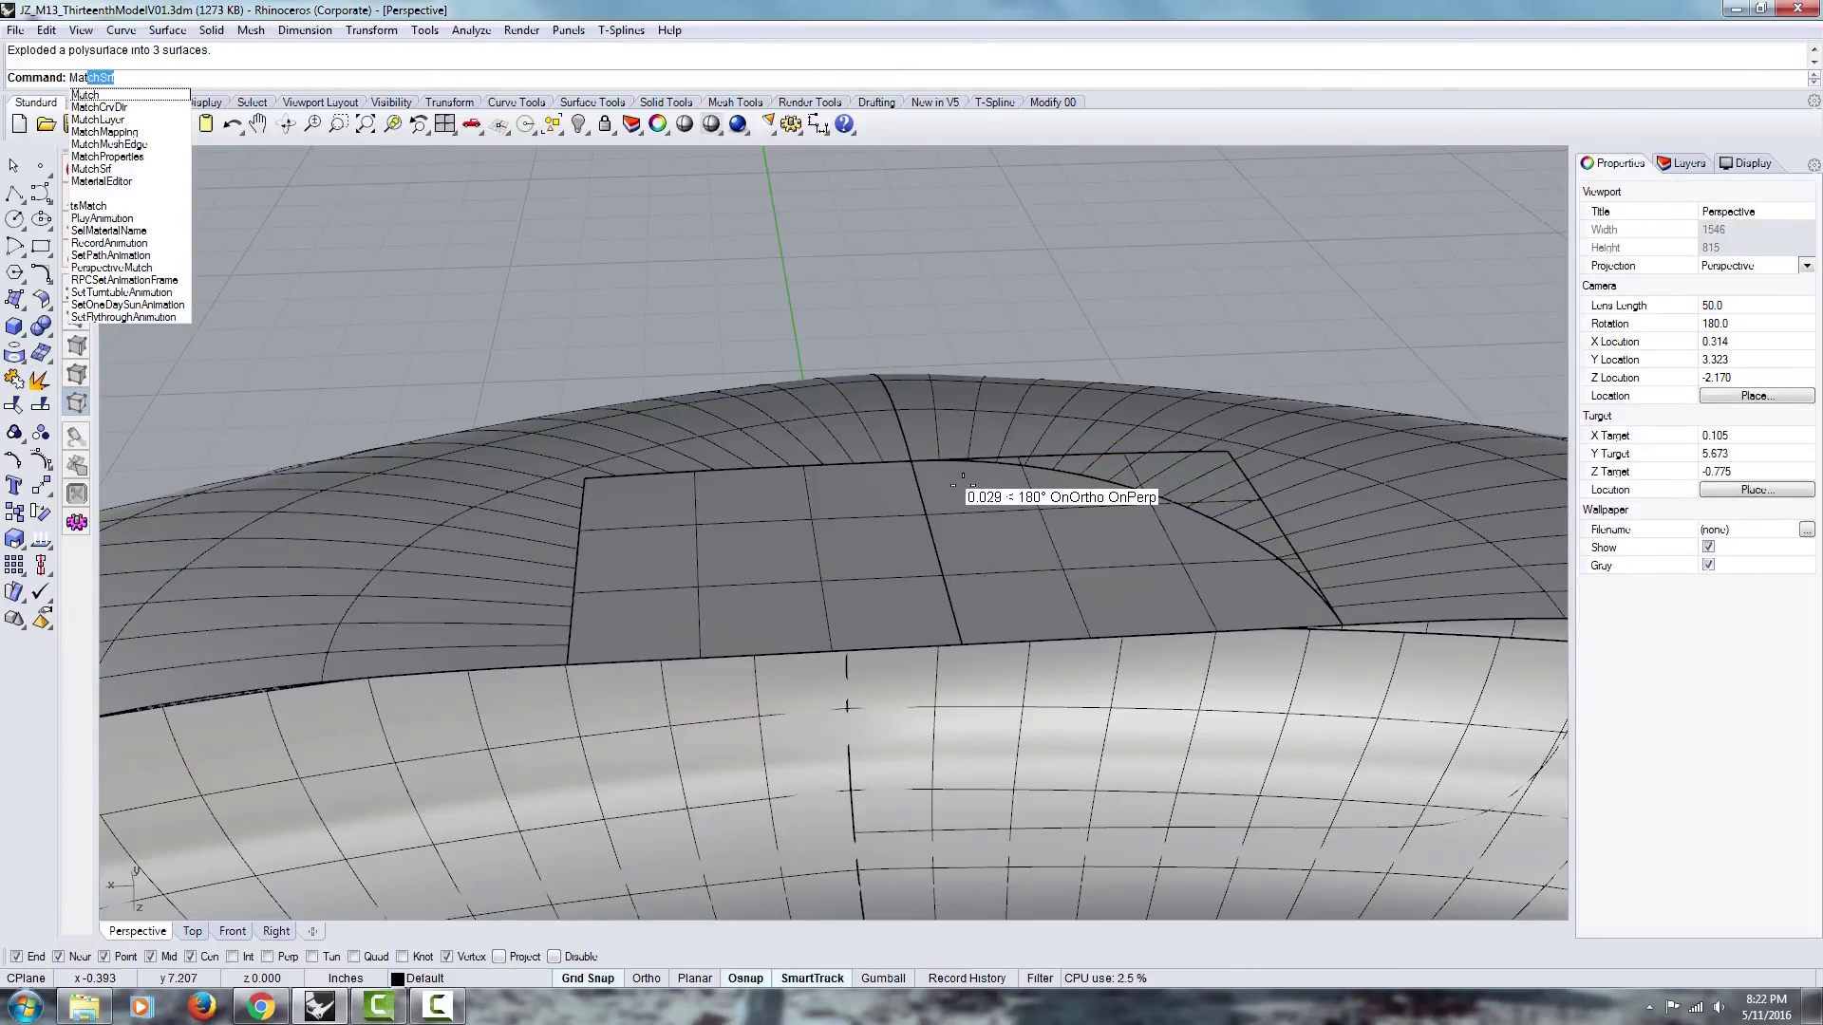
{"action": "key", "text": "Return"}
{"action": "left_click", "coordinate": [933, 529]}
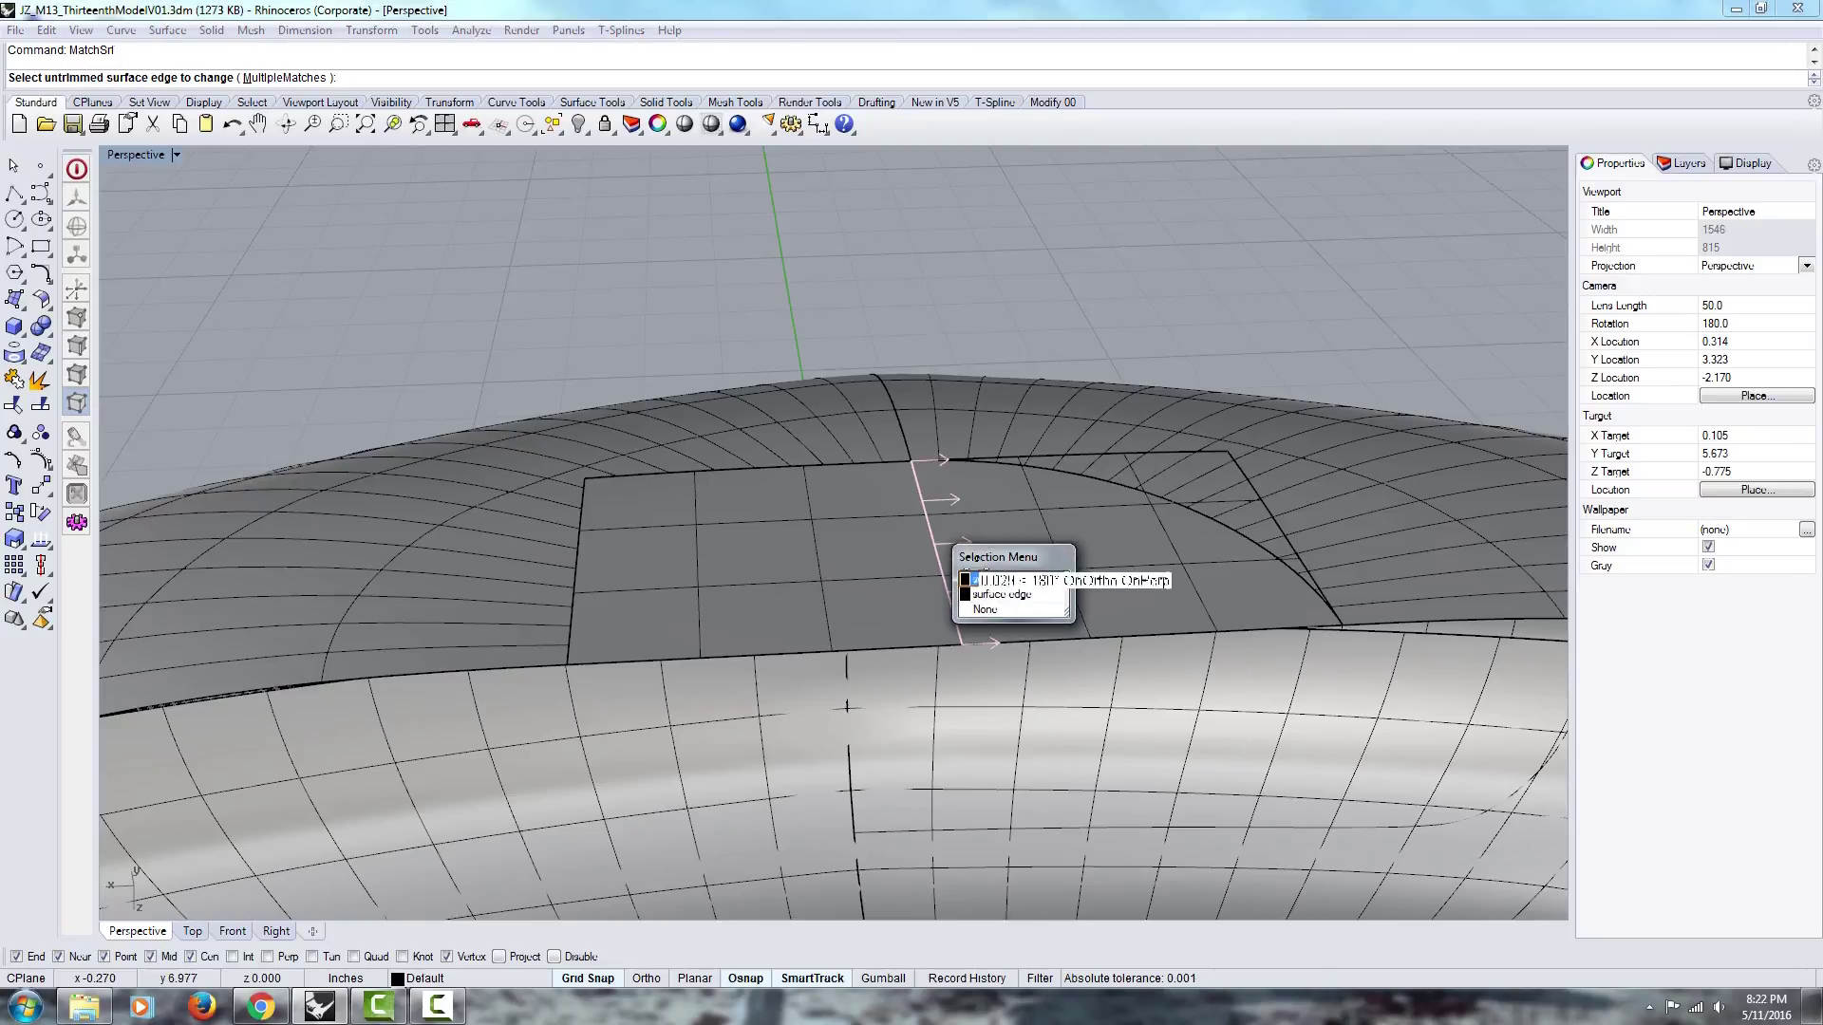
{"action": "left_click", "coordinate": [982, 582]}
{"action": "left_click", "coordinate": [937, 550]}
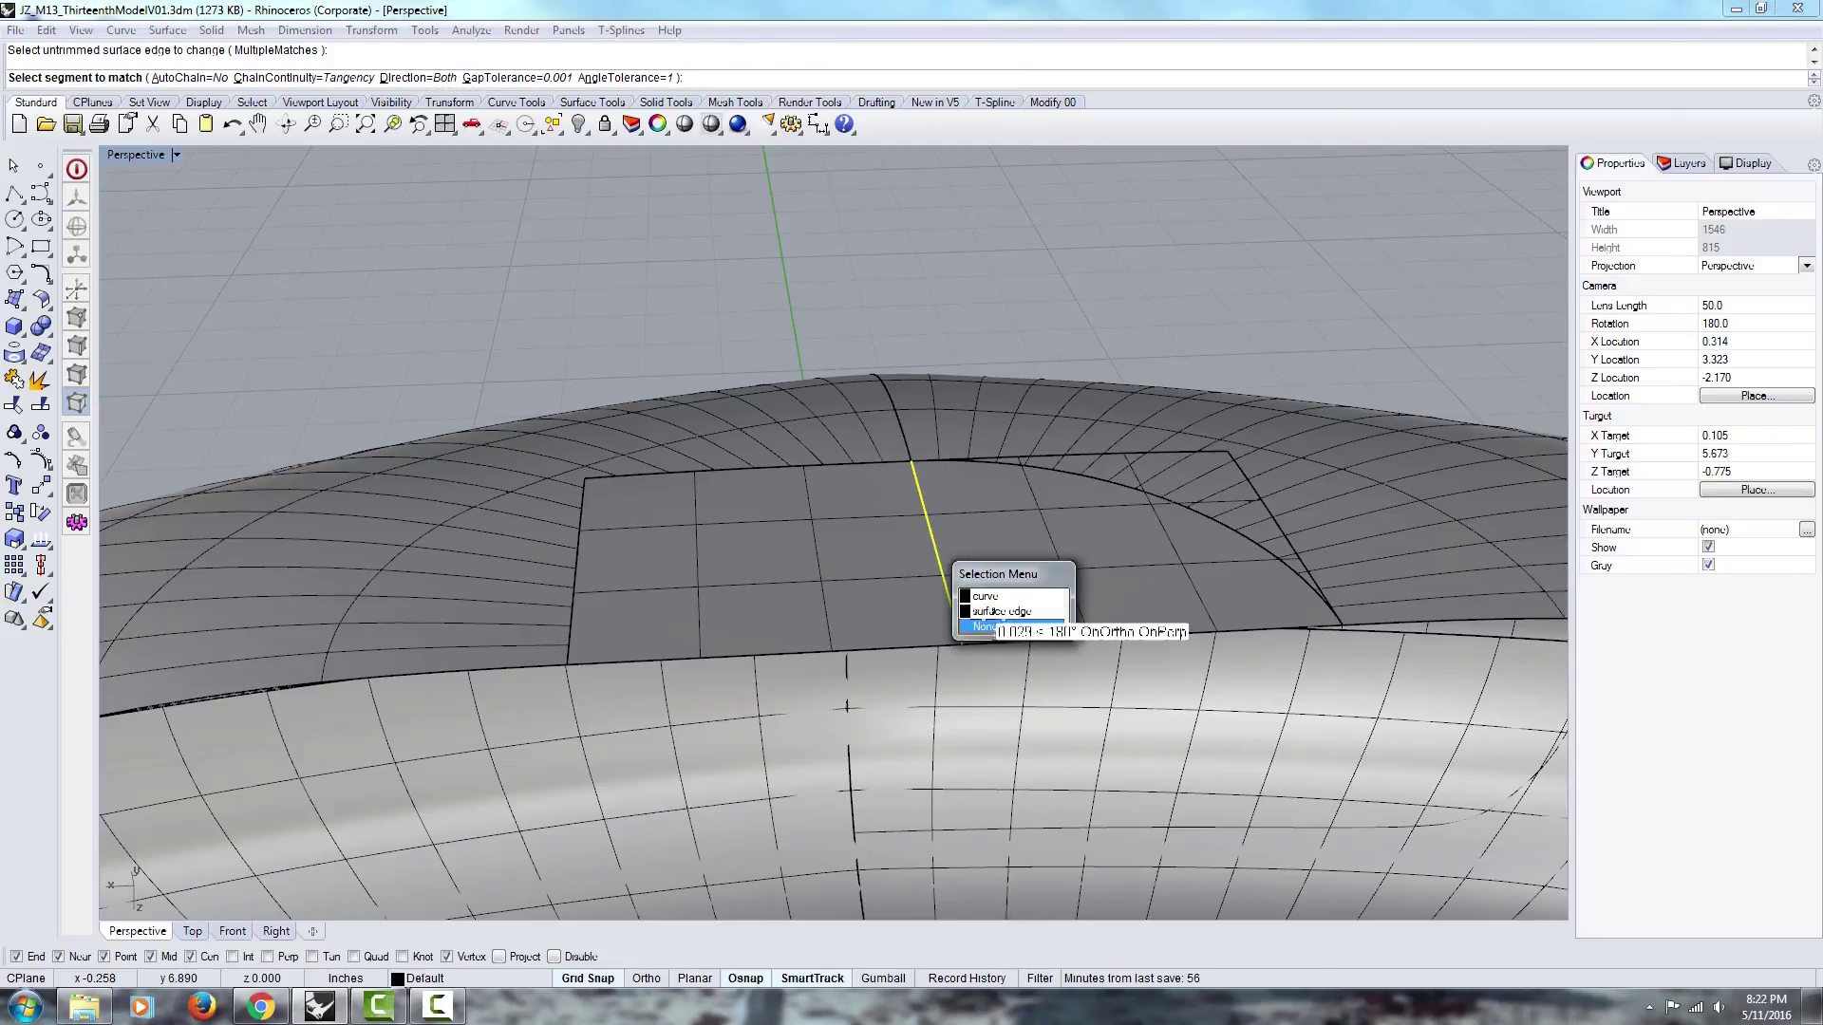
{"action": "left_click", "coordinate": [978, 597]}
{"action": "key", "text": "Return"}
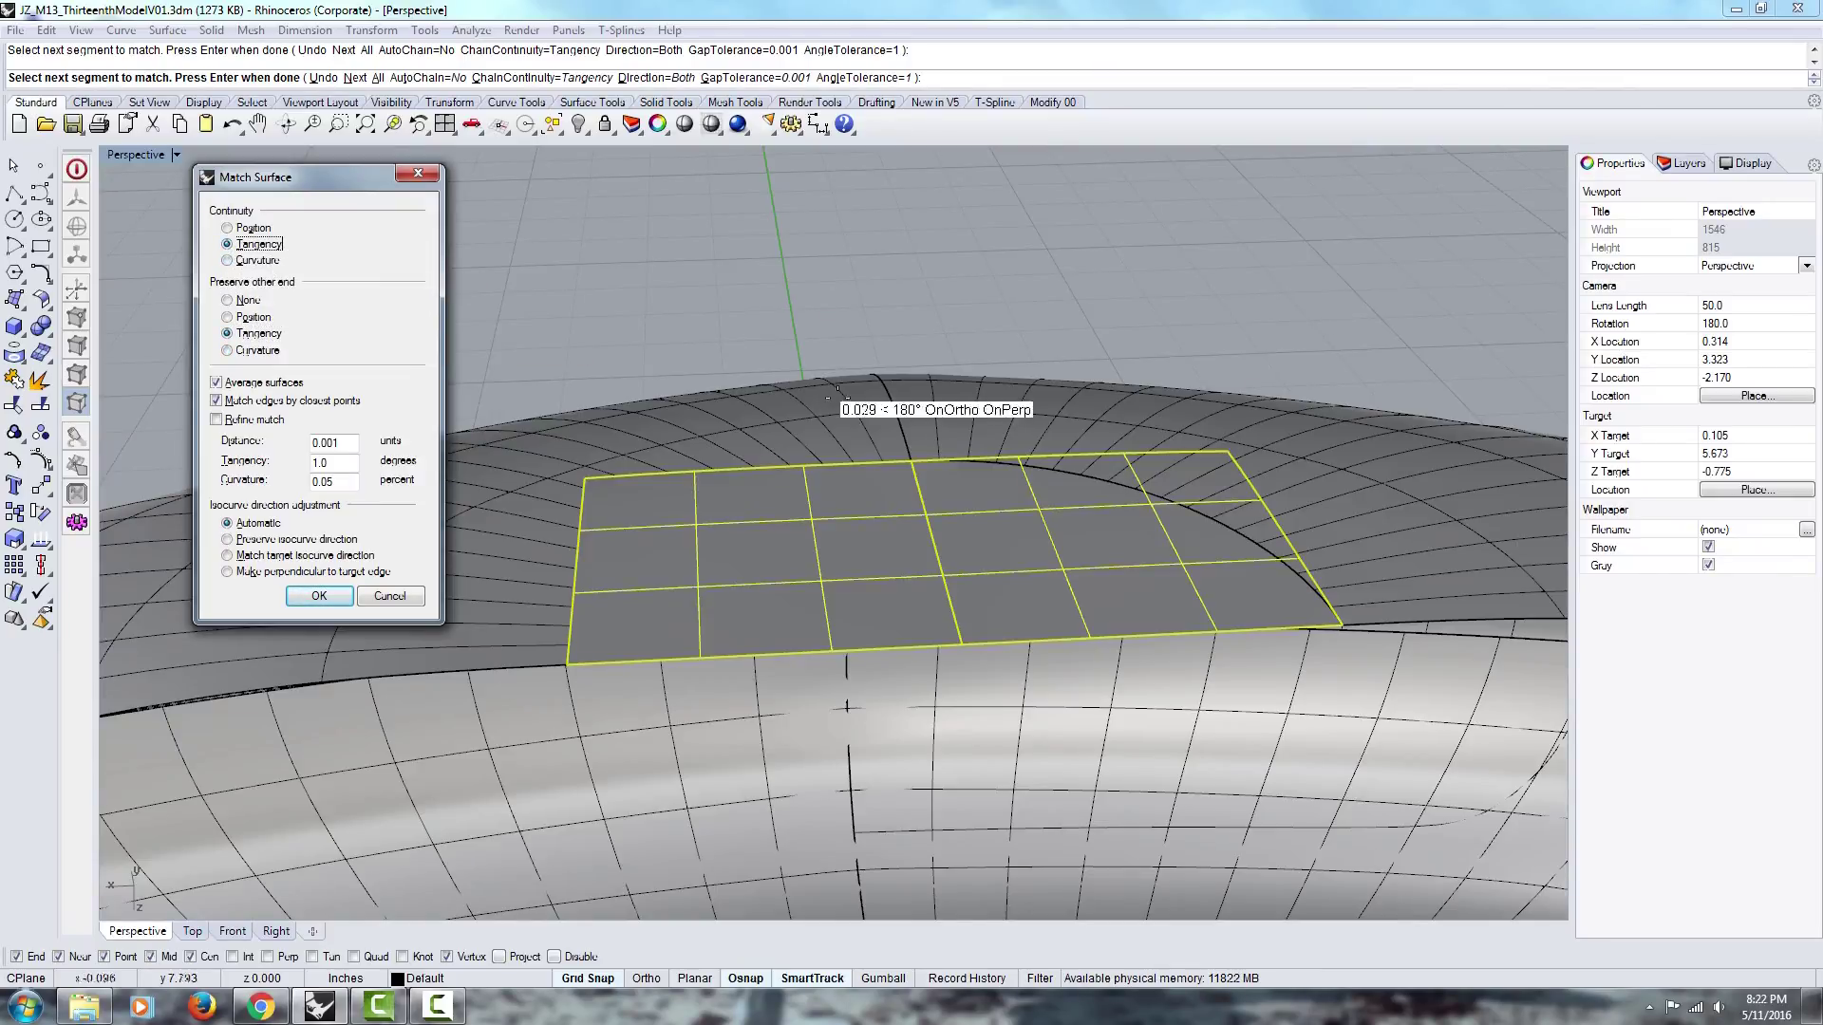
Step: Inspect the match preview and apply it with Tangency continuity, Tangency preserved at the other end, Average surfaces and Match edges by closest points
{"action": "right_click_drag", "start_coordinate": [915, 399], "coordinate": [287, 300]}
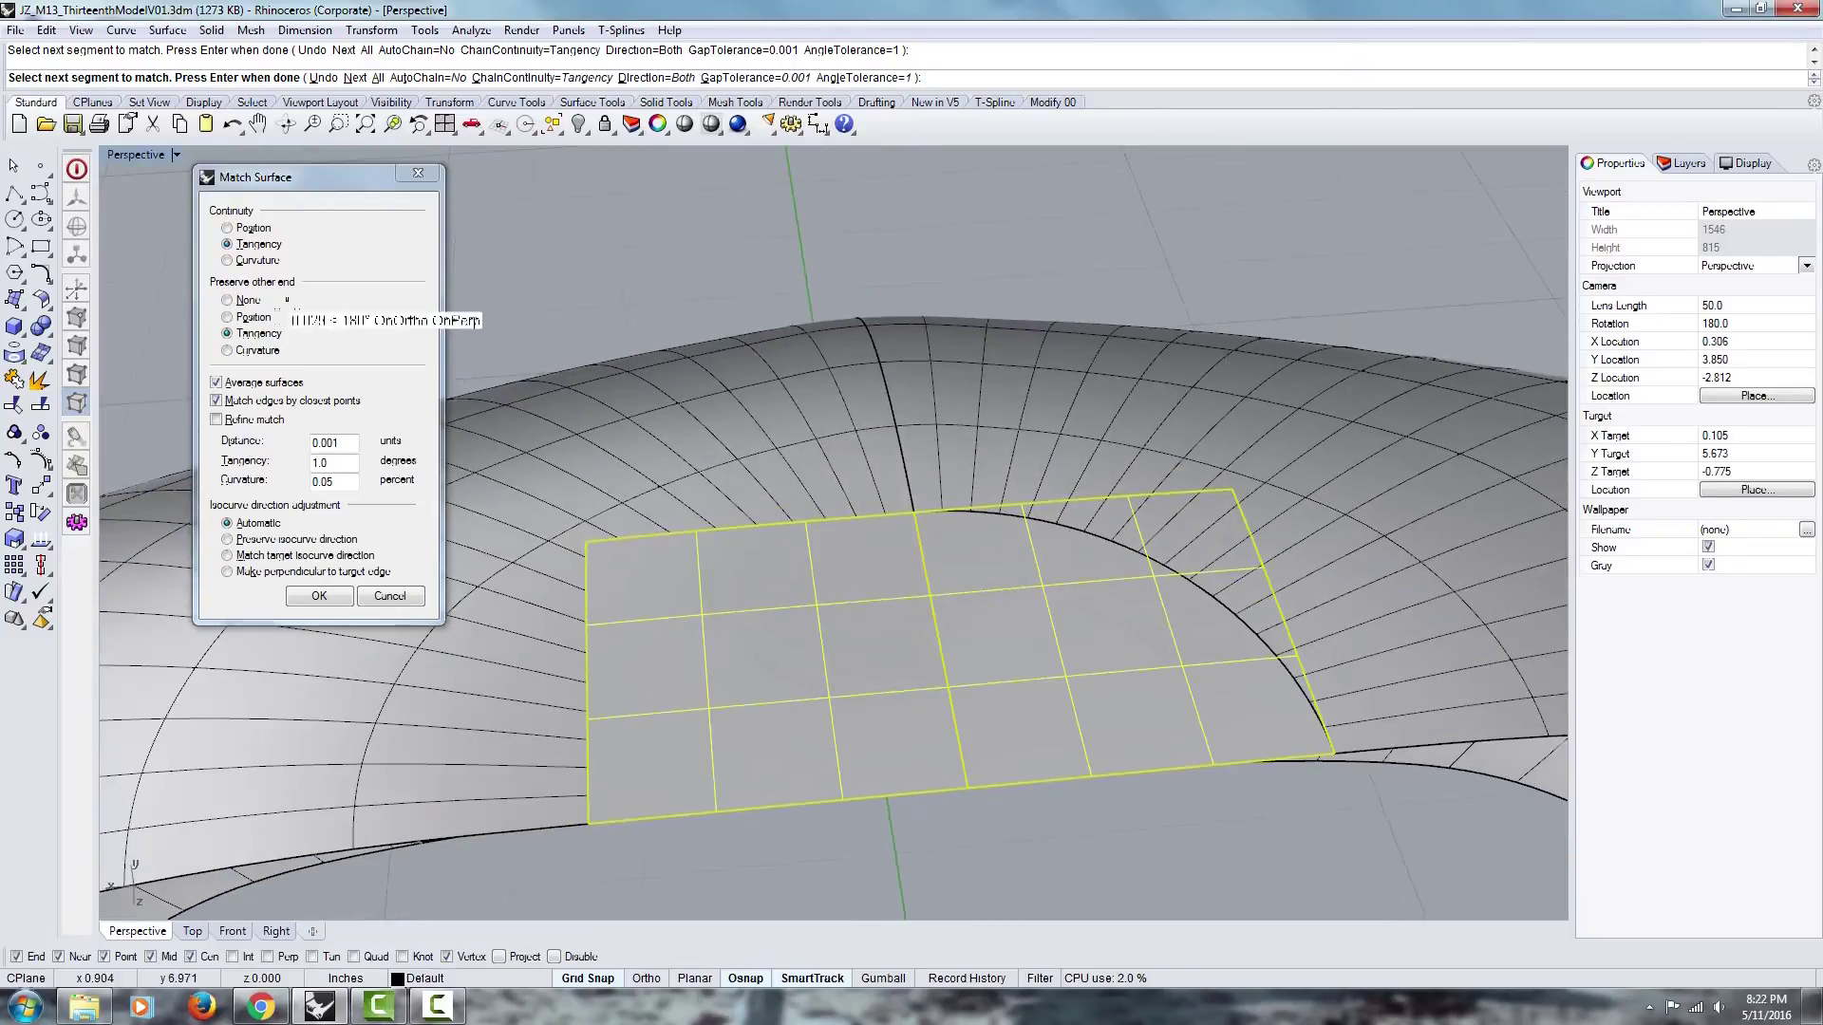
{"action": "right_click_drag", "start_coordinate": [869, 655], "coordinate": [877, 359]}
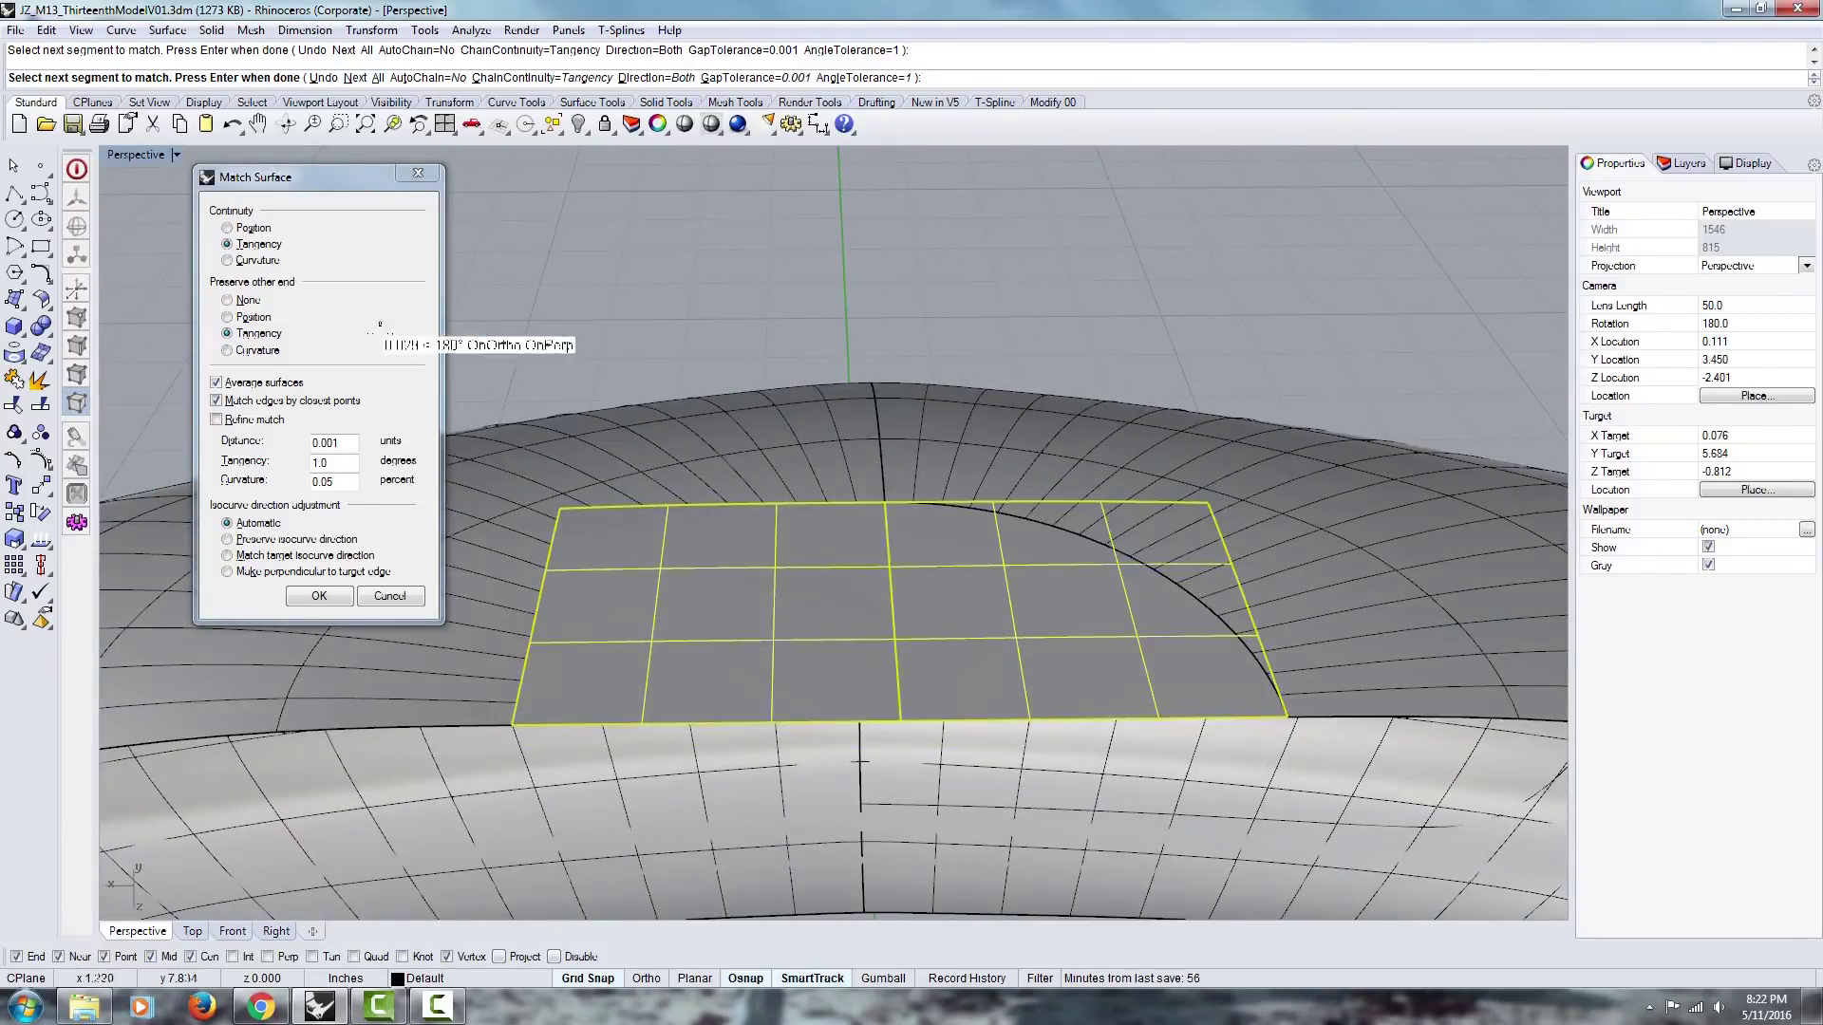
{"action": "right_click_drag", "start_coordinate": [835, 665], "coordinate": [797, 532]}
{"action": "scroll", "coordinate": [915, 535], "scroll_direction": "up", "scroll_amount": 4}
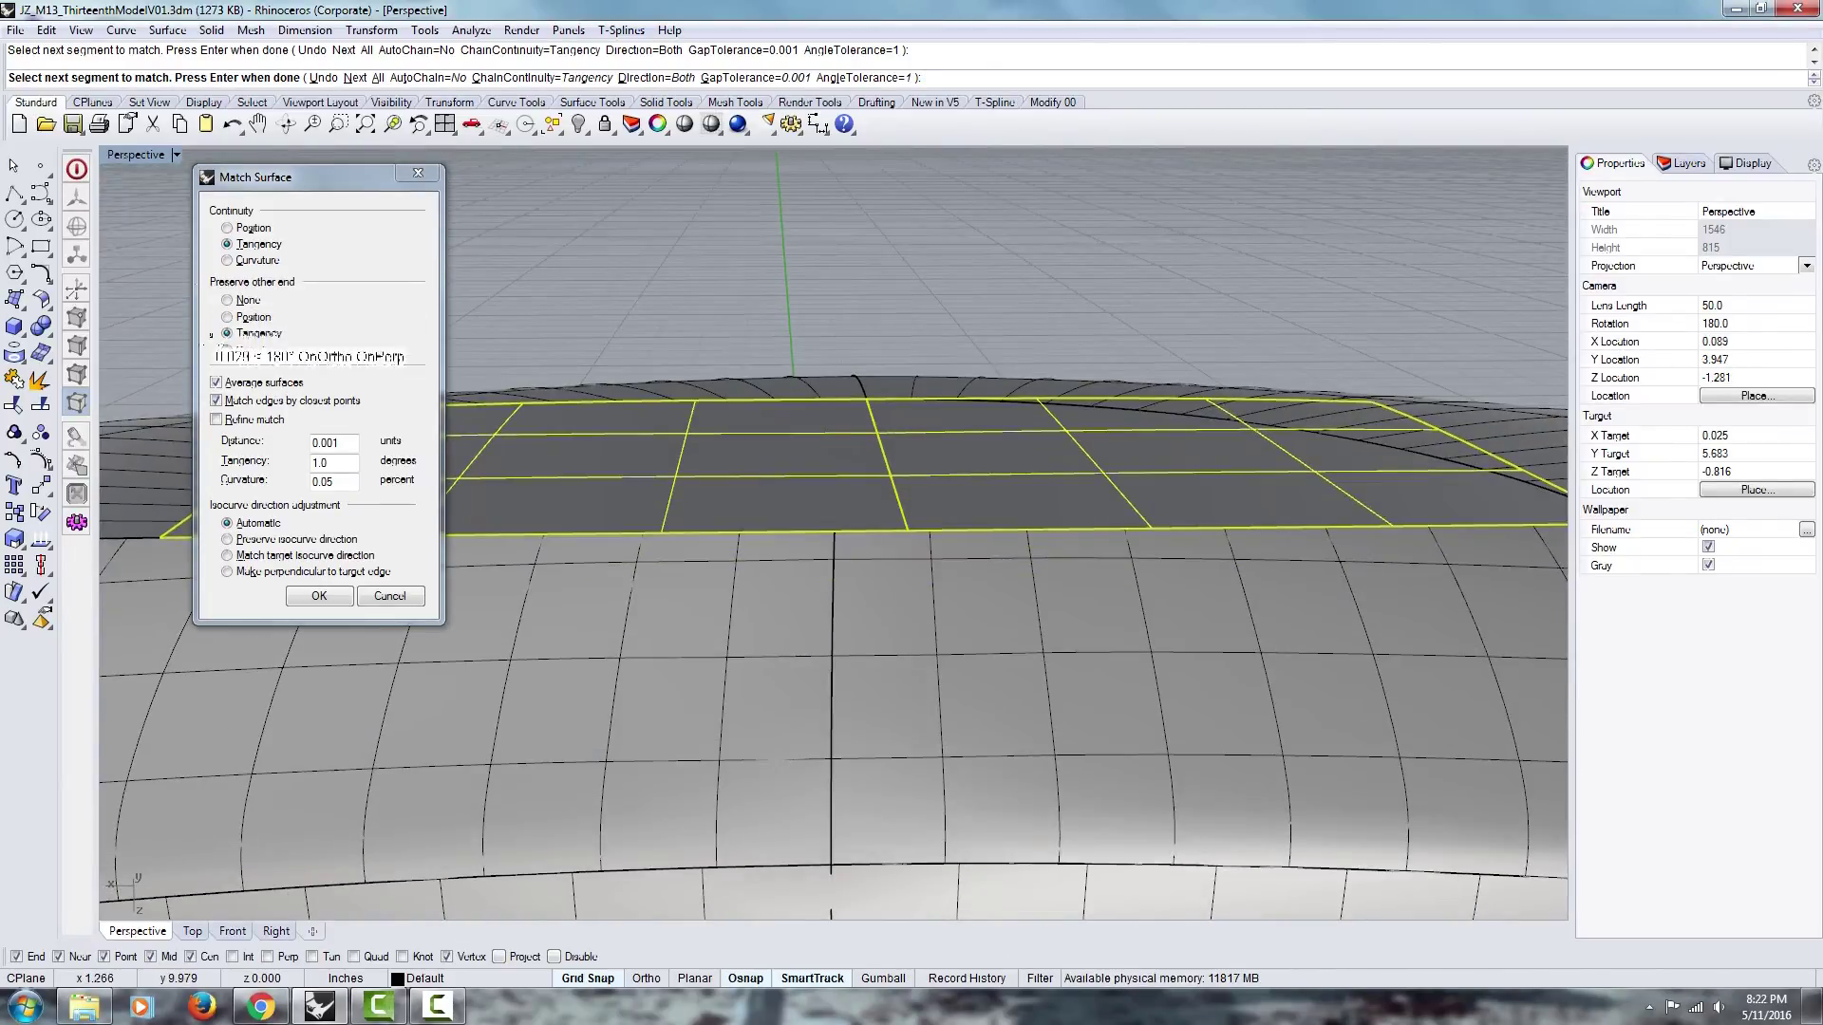
{"action": "left_click", "coordinate": [216, 381]}
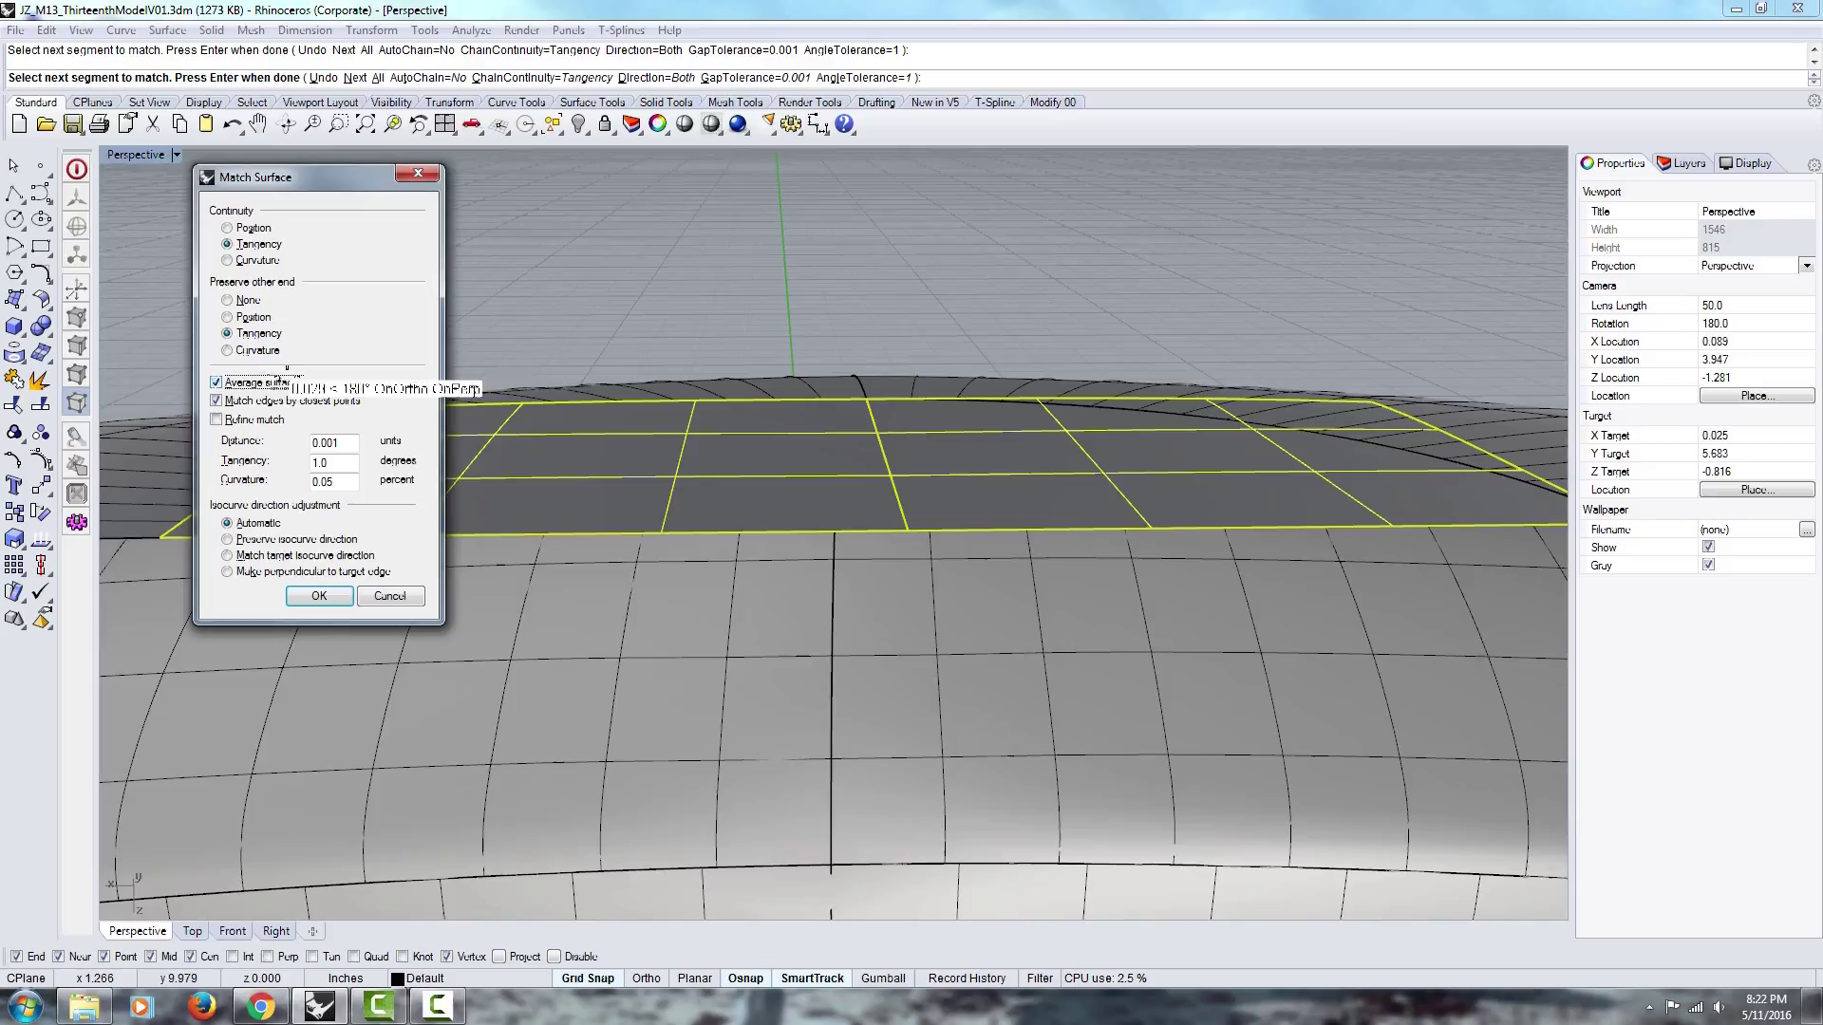
{"action": "left_click", "coordinate": [314, 595]}
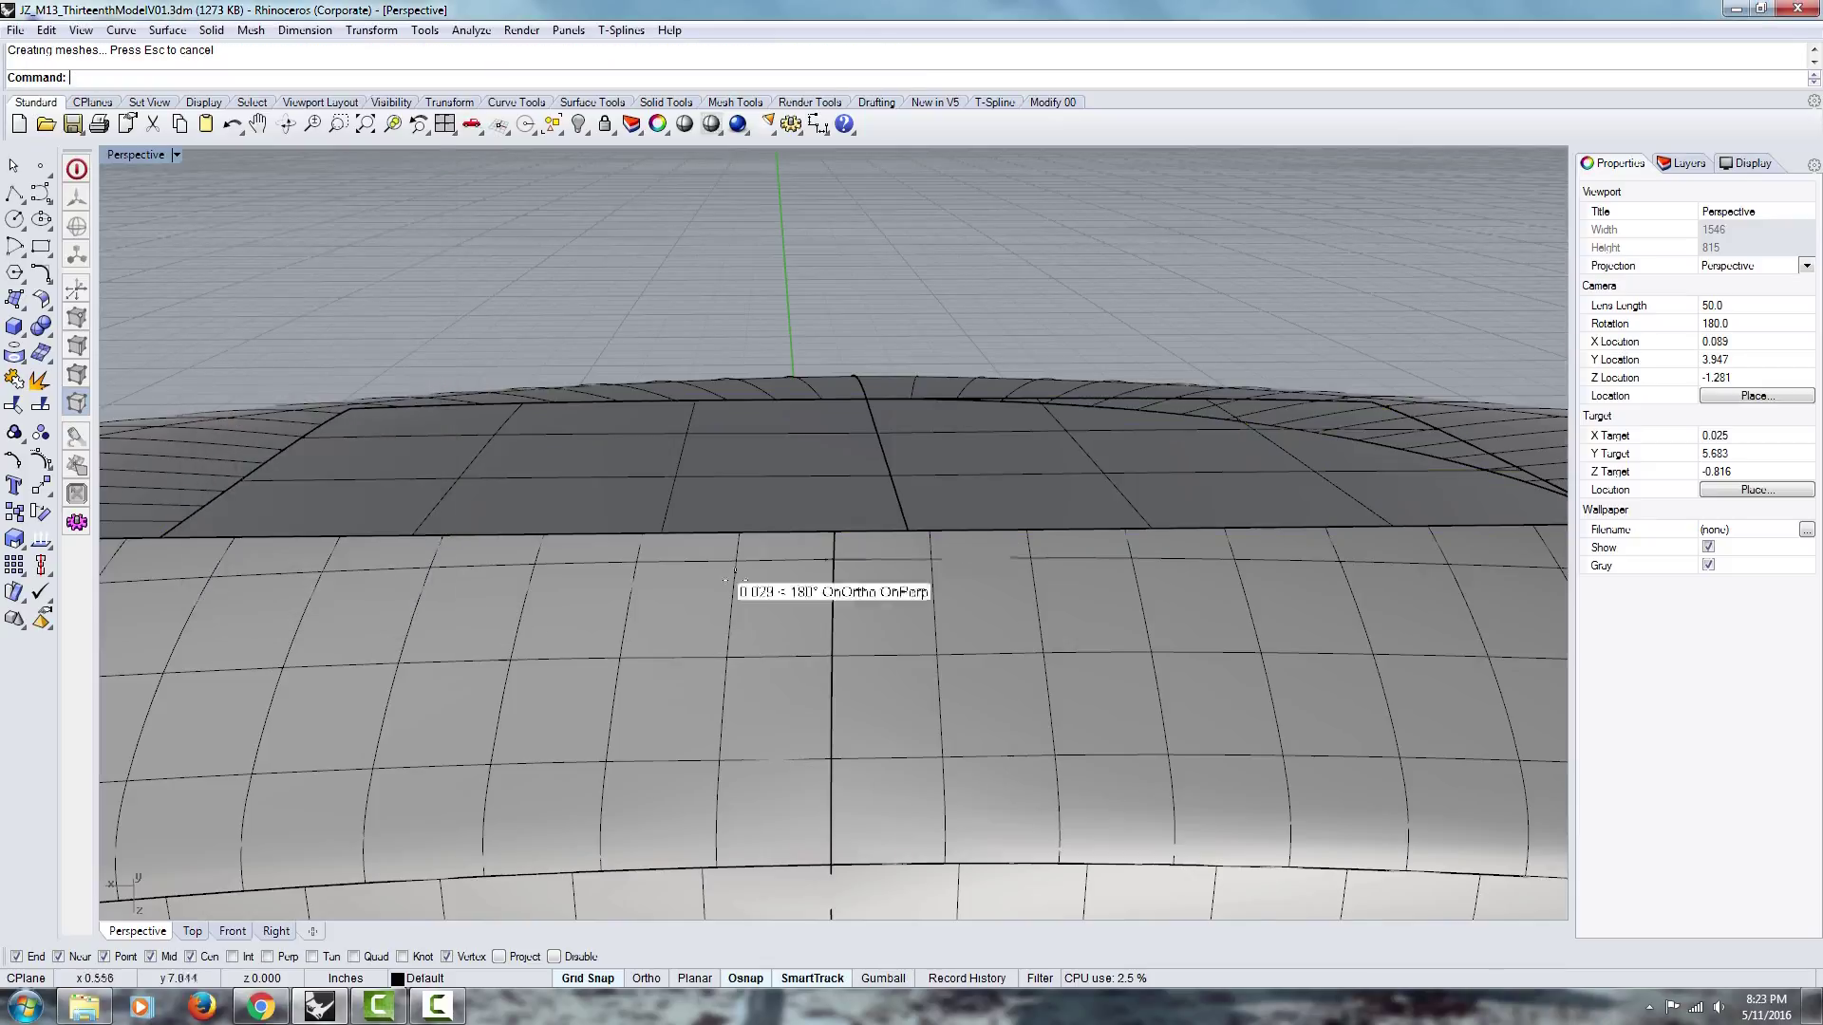
Step: Delete the flat patch and the adjoining upper surface on the half with the curved opening edge
{"action": "scroll", "coordinate": [978, 465], "scroll_direction": "down", "scroll_amount": 6}
{"action": "right_click_drag", "start_coordinate": [994, 485], "coordinate": [996, 748]}
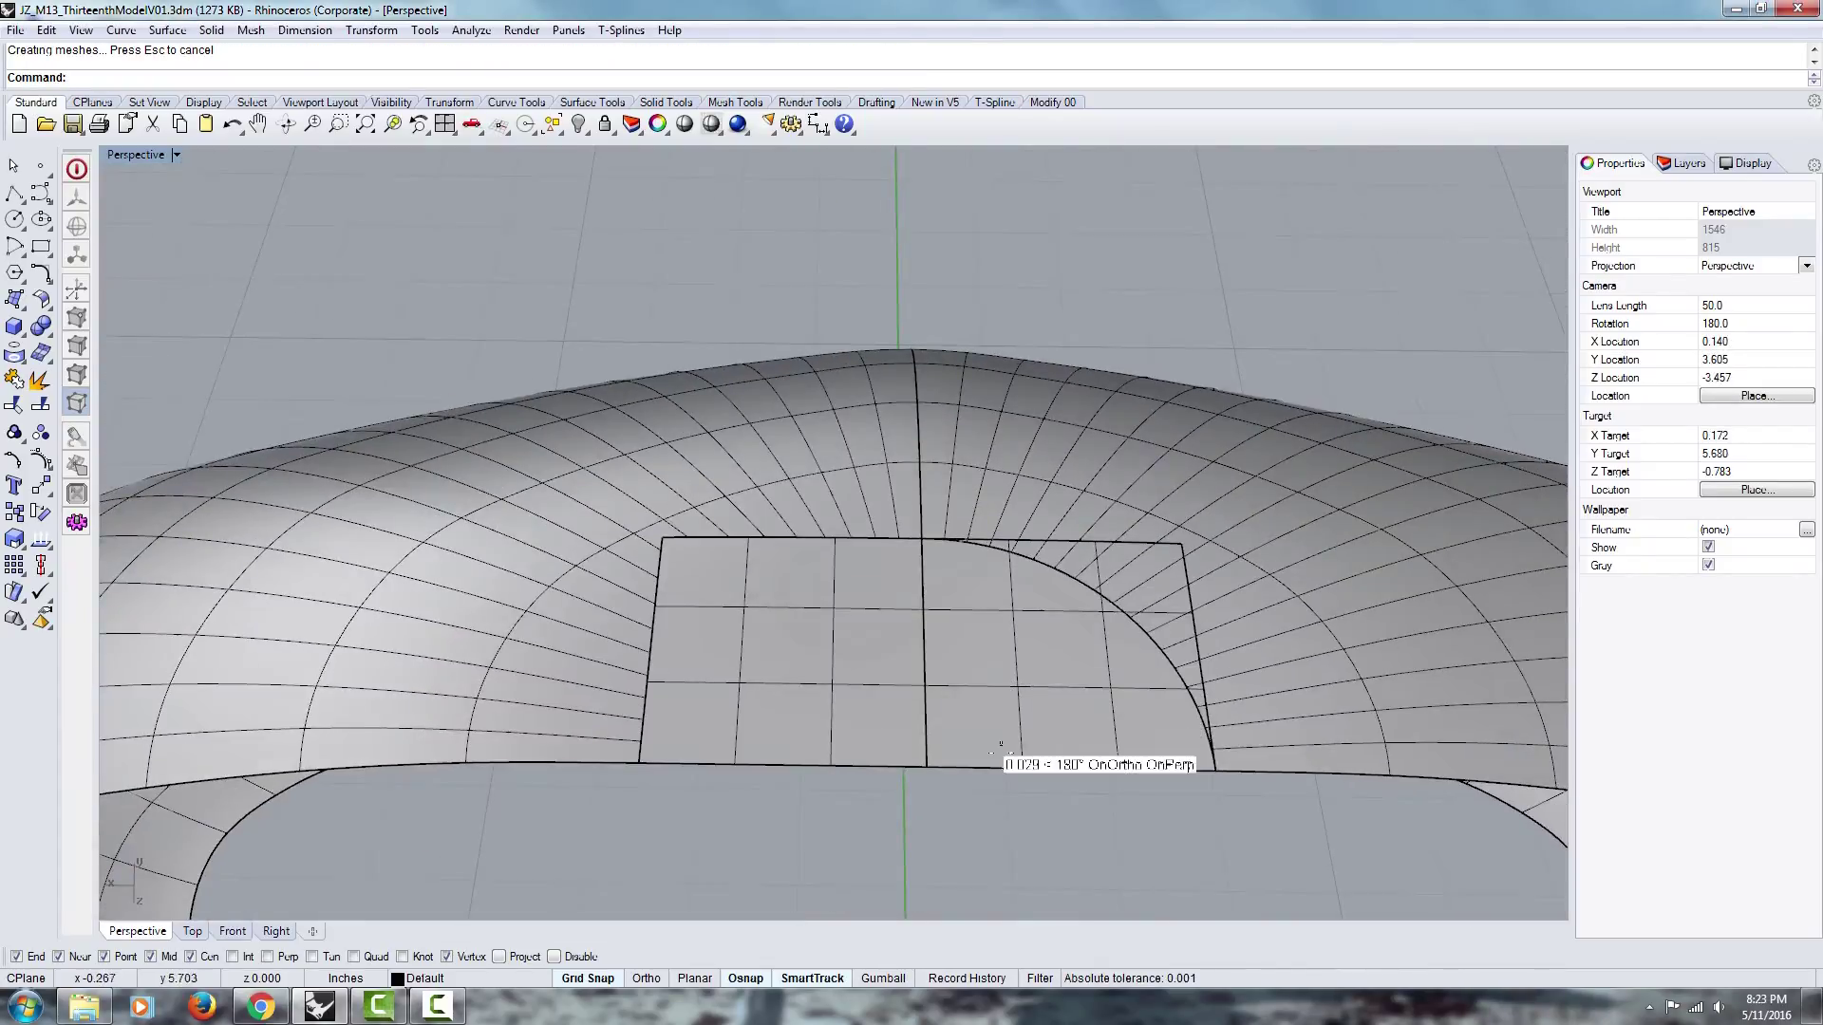
{"action": "left_click", "coordinate": [1049, 669]}
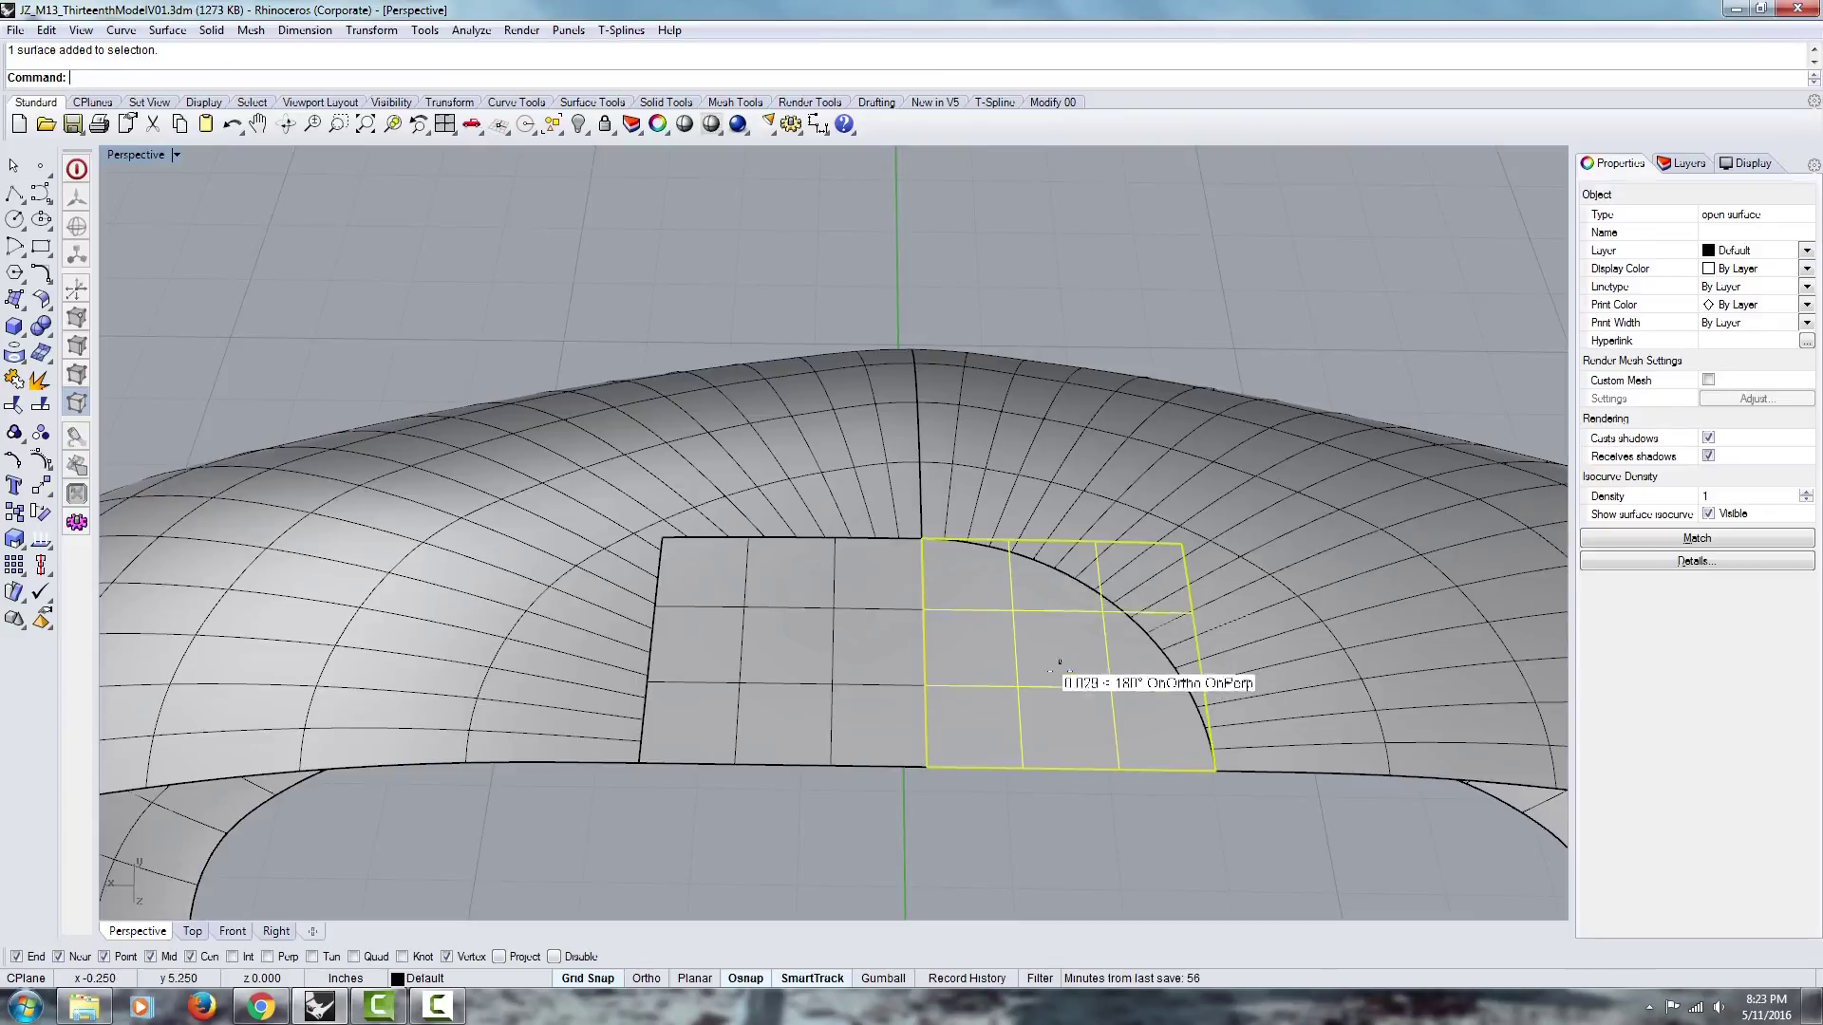
{"action": "left_click", "coordinate": [1035, 440]}
{"action": "left_click", "coordinate": [1003, 664]}
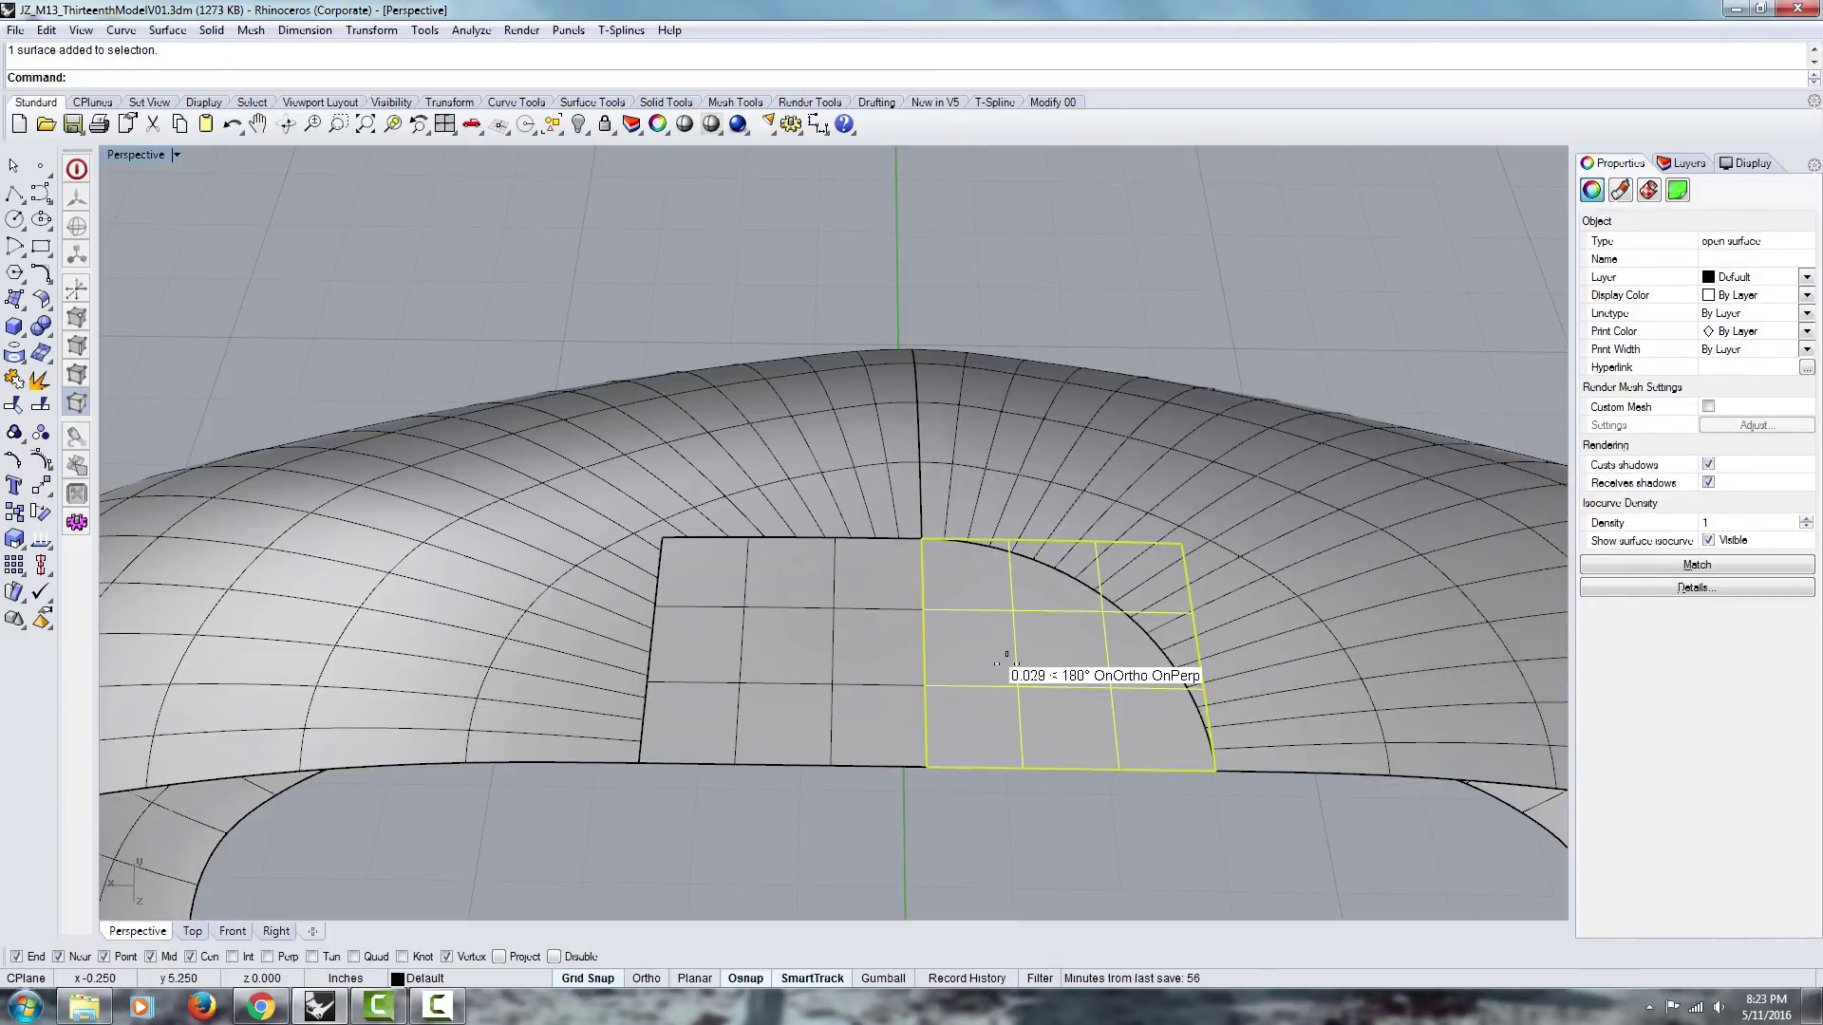
{"action": "key", "text": "Delete"}
{"action": "left_click", "coordinate": [1083, 523]}
{"action": "key", "text": "Delete"}
Step: Mirror the remaining flat patch and upper surface across the Y axis, keeping the originals
{"action": "left_click", "coordinate": [800, 682]}
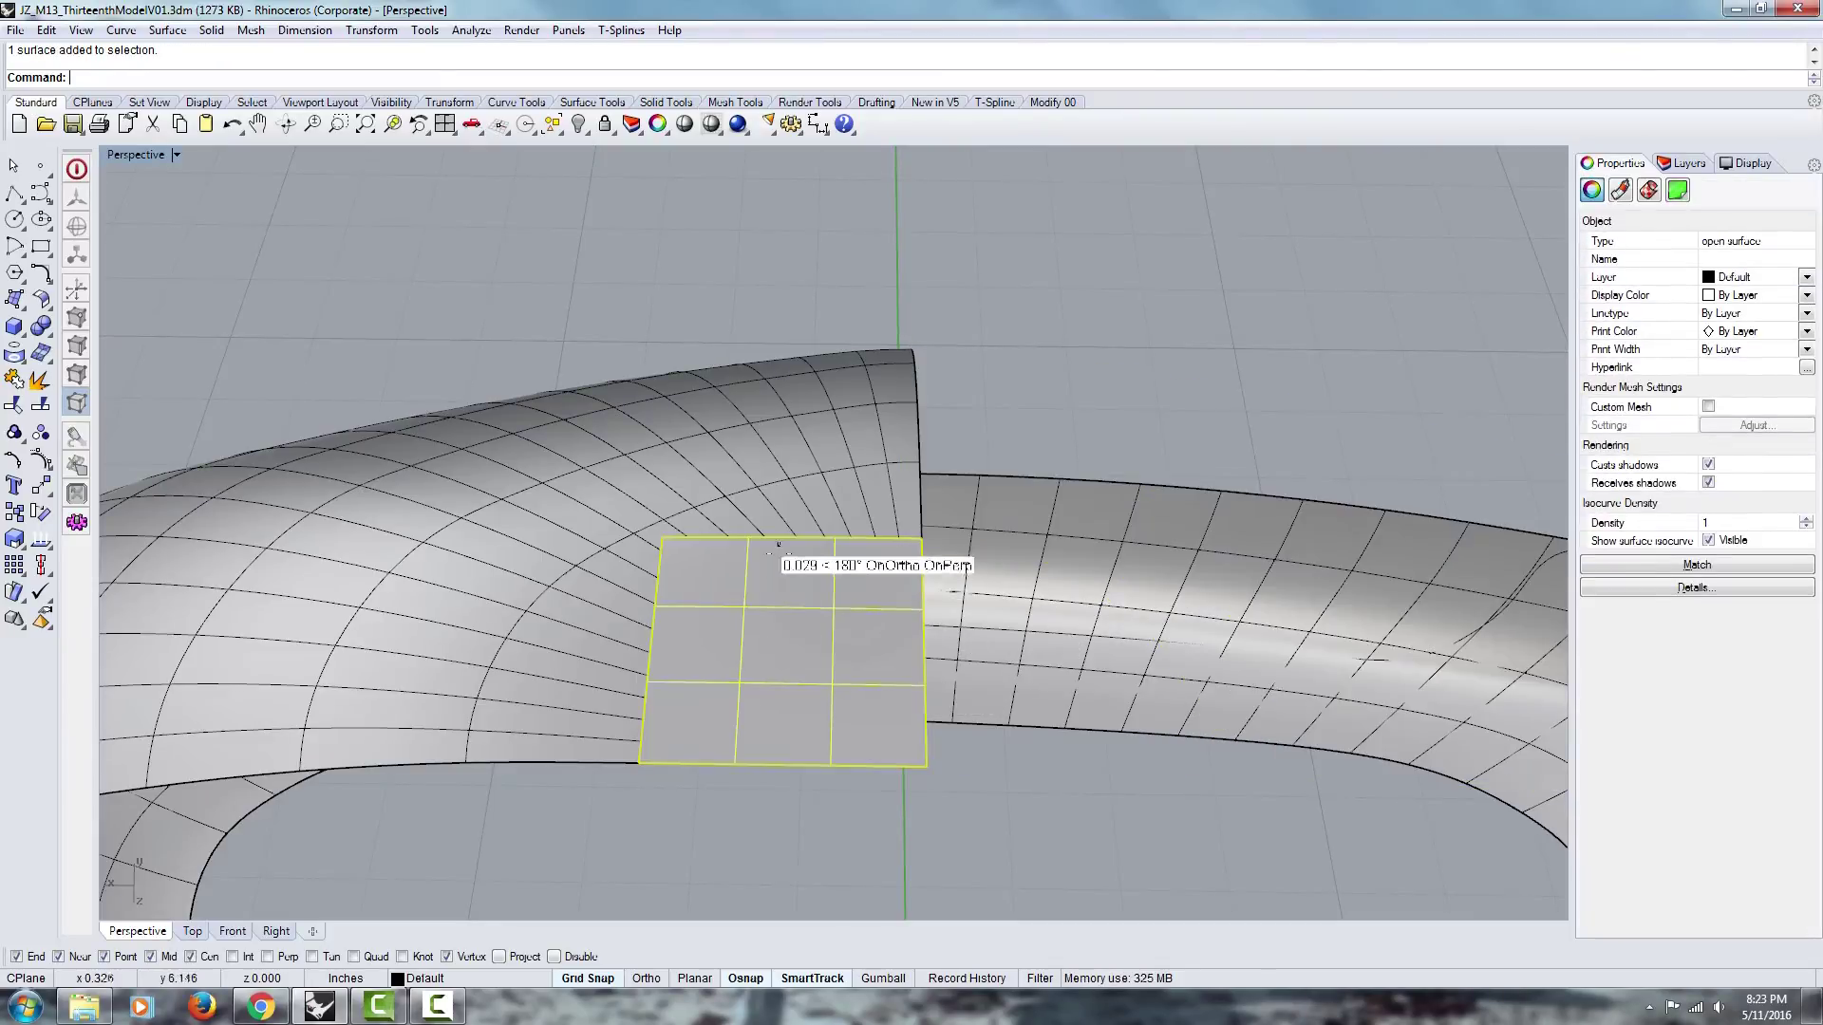
{"action": "left_click", "coordinate": [782, 464], "text": "shift"}
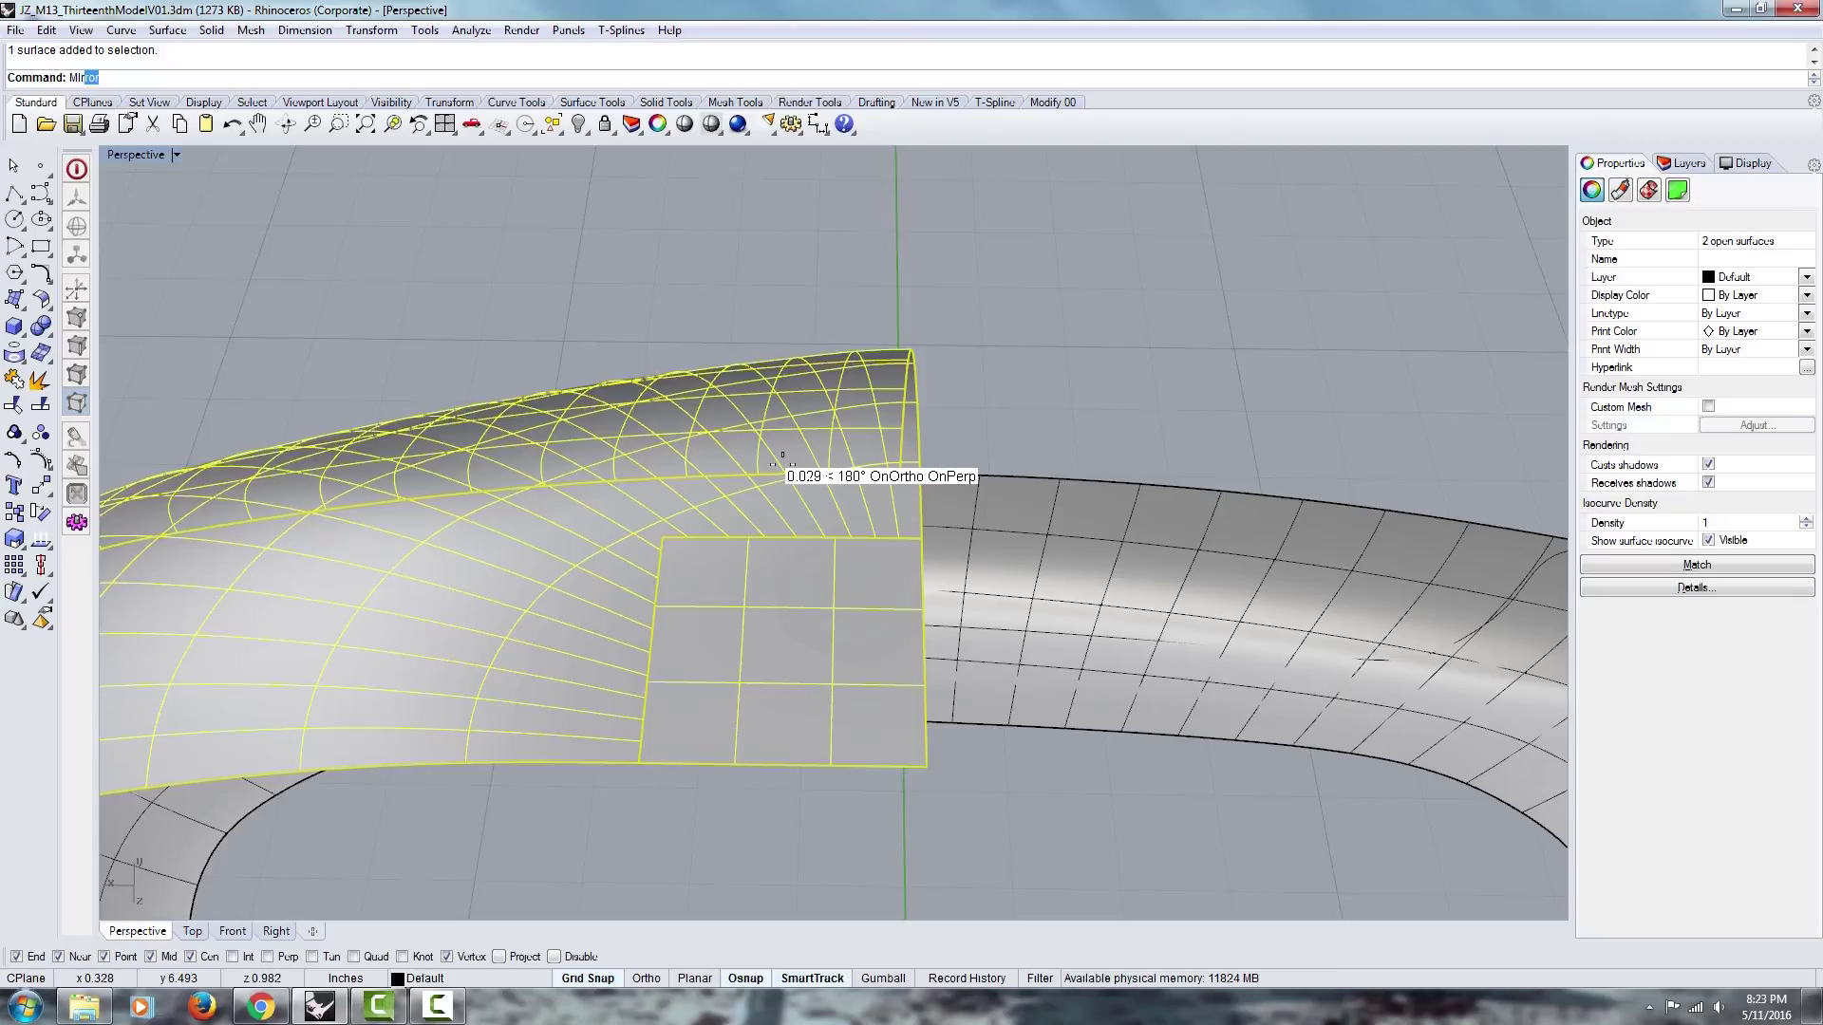
{"action": "key", "text": "Return"}
{"action": "scroll", "coordinate": [885, 824], "scroll_direction": "down", "scroll_amount": 3}
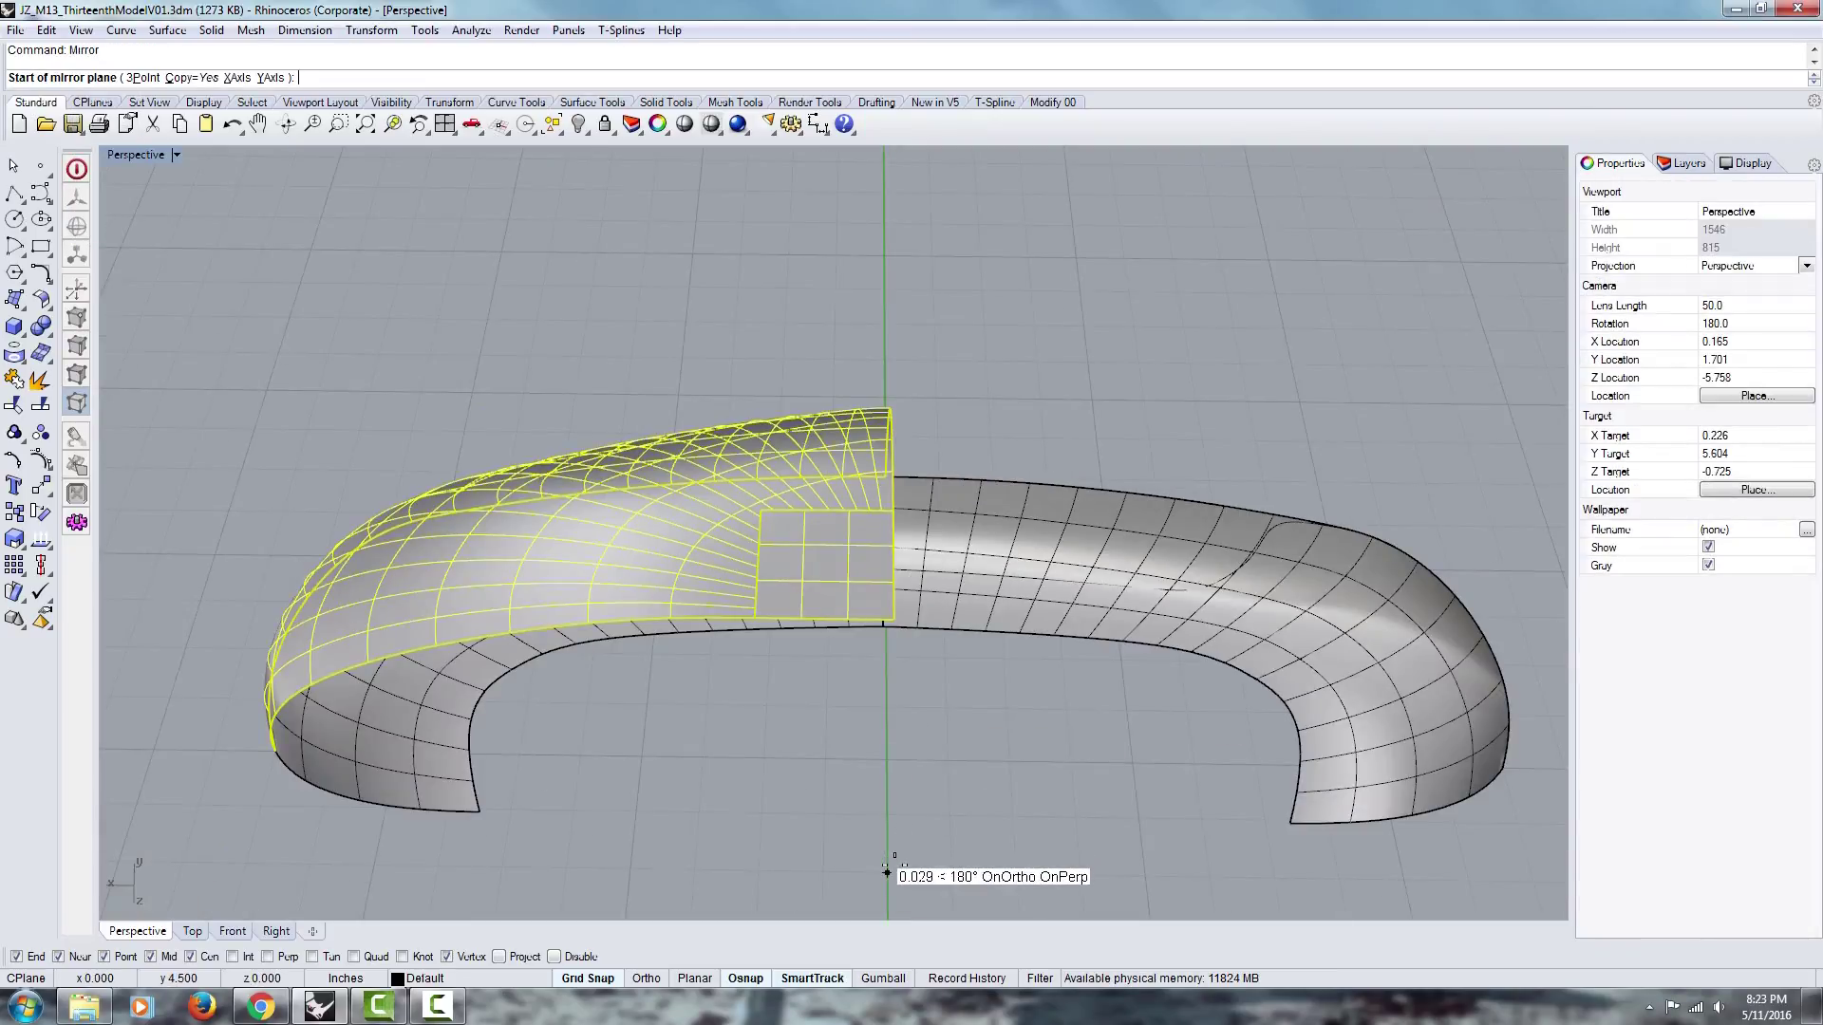
{"action": "left_click", "coordinate": [884, 270]}
Step: Join the two flat patches and both upper surfaces into one polysurface
{"action": "left_click", "coordinate": [978, 556], "text": "shift"}
{"action": "left_click", "coordinate": [1080, 490], "text": "shift"}
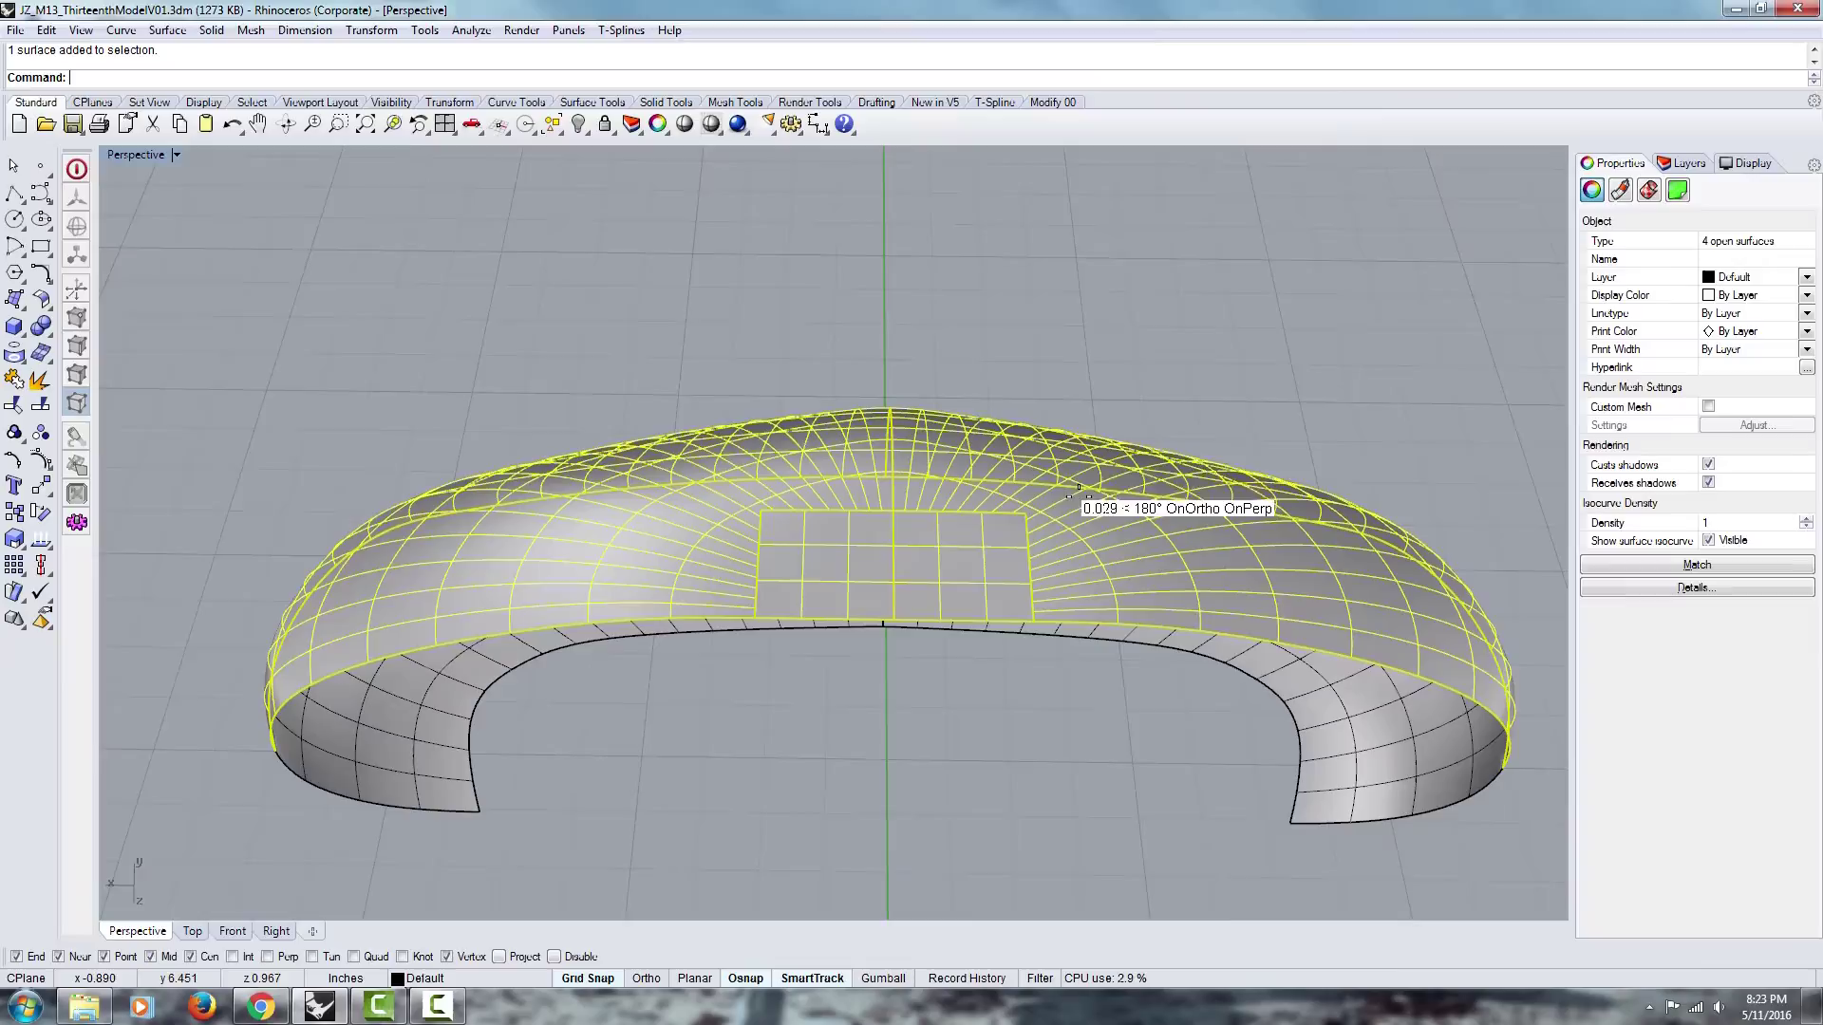
{"action": "right_click_drag", "start_coordinate": [1079, 490], "coordinate": [981, 503]}
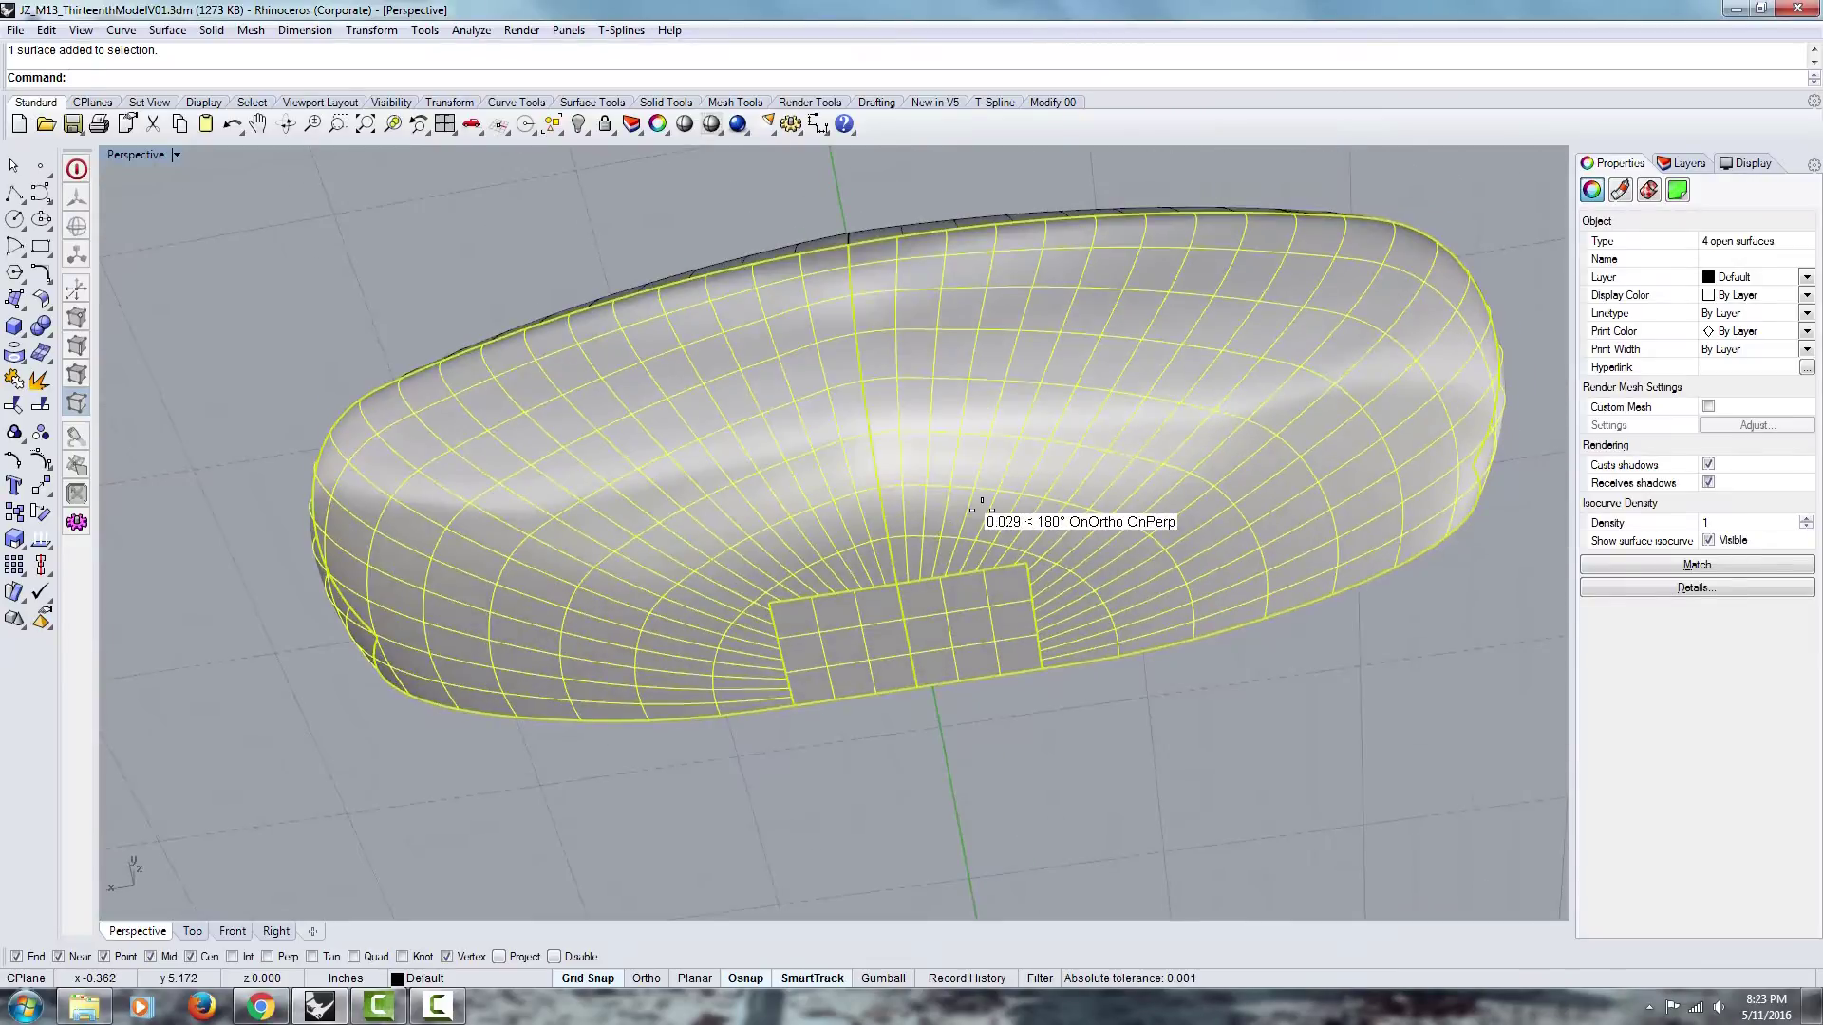
{"action": "right_click_drag", "start_coordinate": [765, 340], "coordinate": [2, 307]}
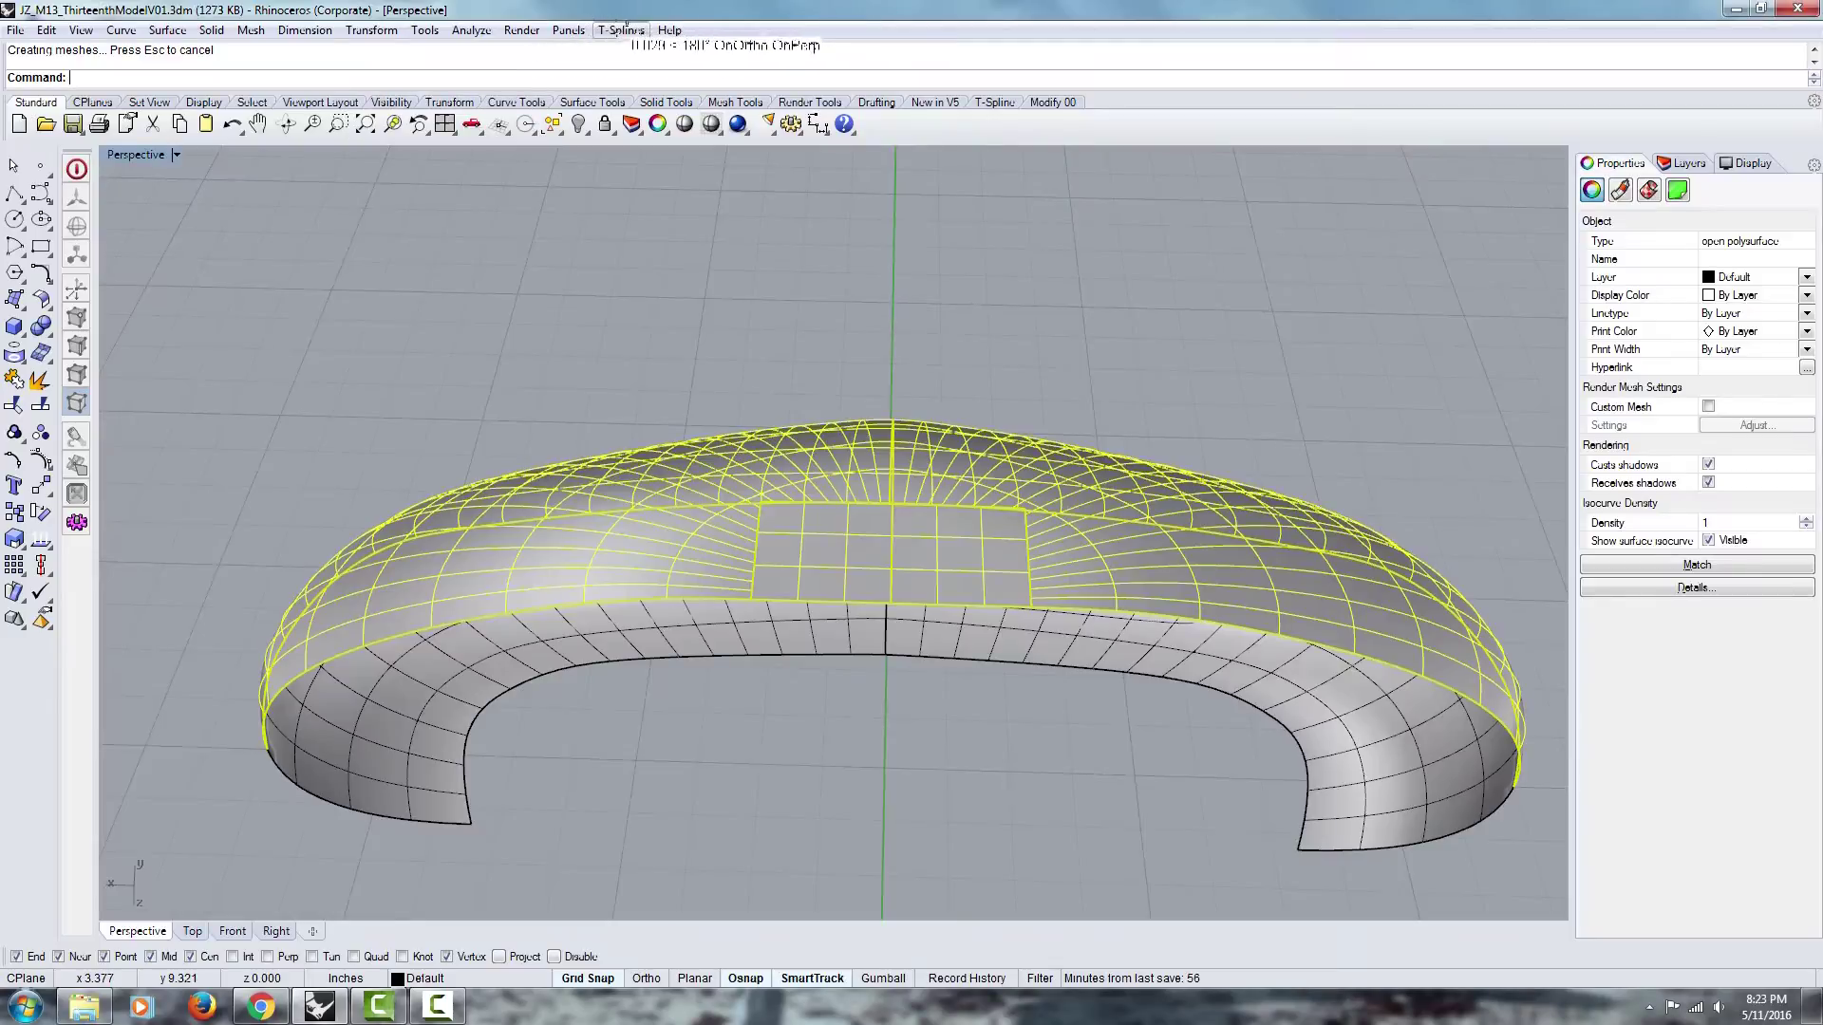
Step: Run a Zebra analysis on the joined upper polysurface and examine the stripe flow across the patch and centre seams from several angles
{"action": "left_click", "coordinate": [623, 29]}
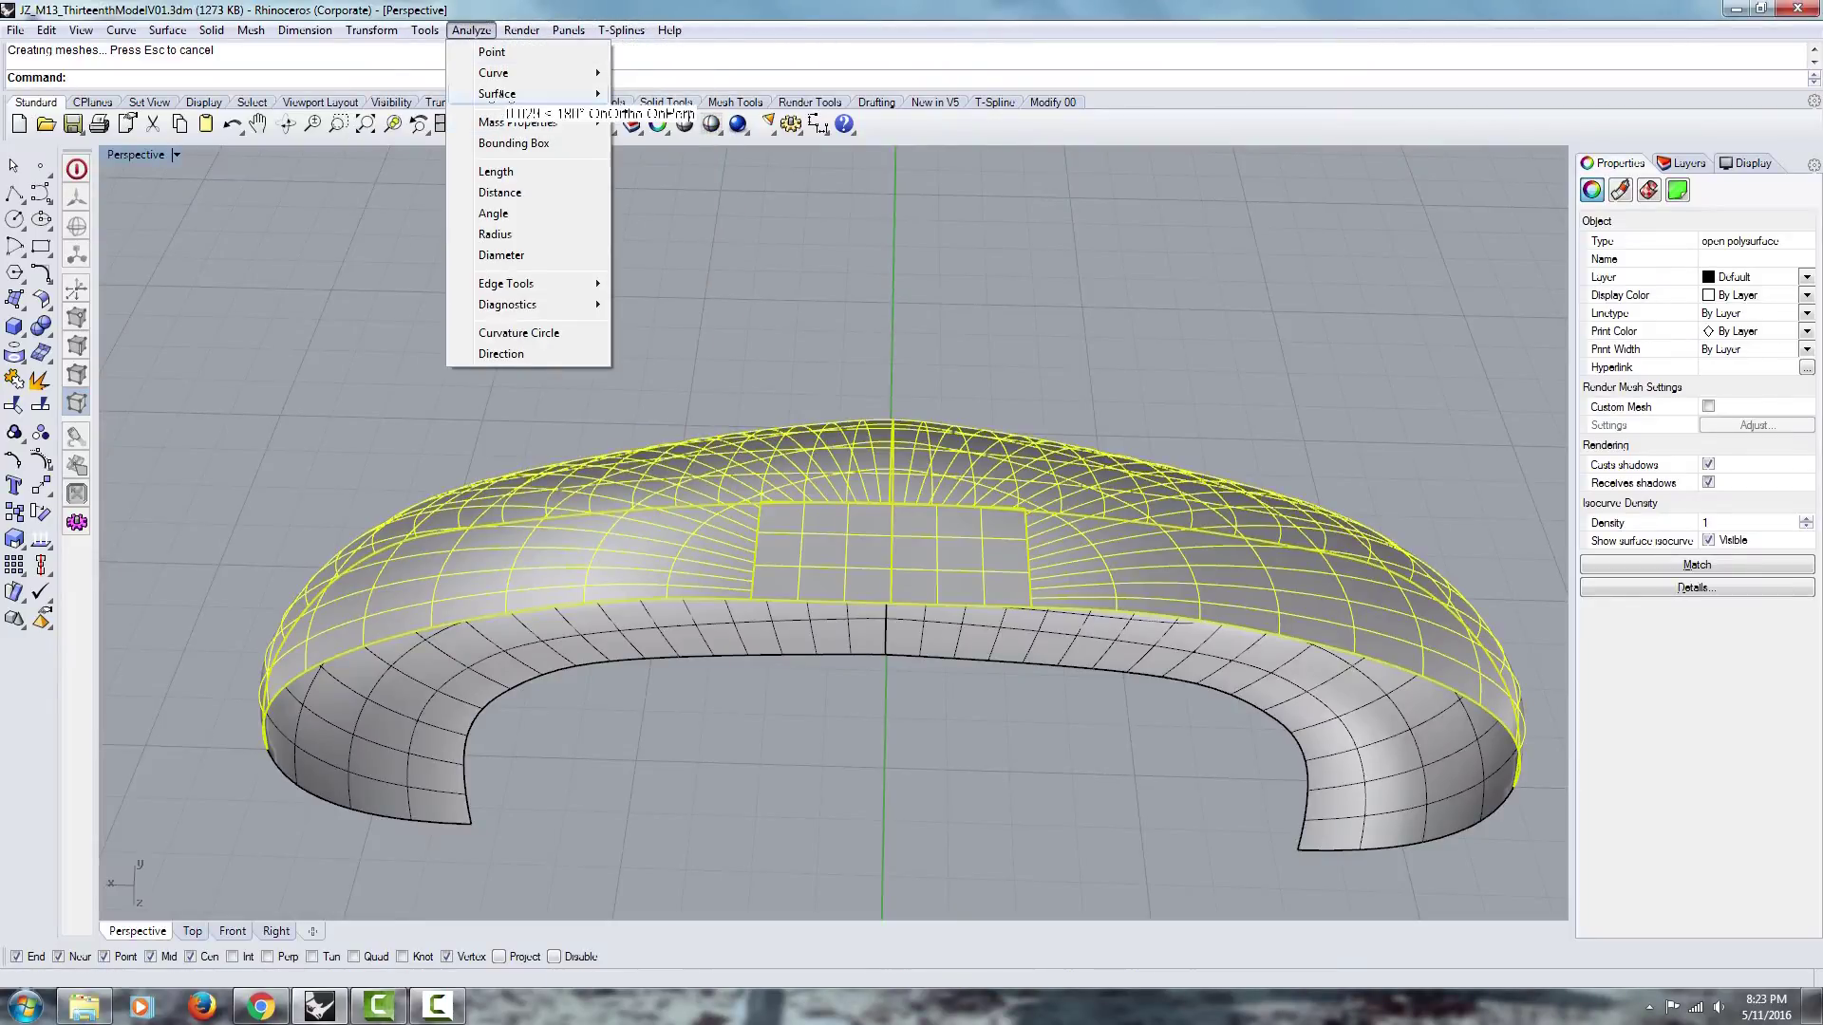
{"action": "mouse_move", "coordinate": [499, 94]}
{"action": "left_click", "coordinate": [645, 187]}
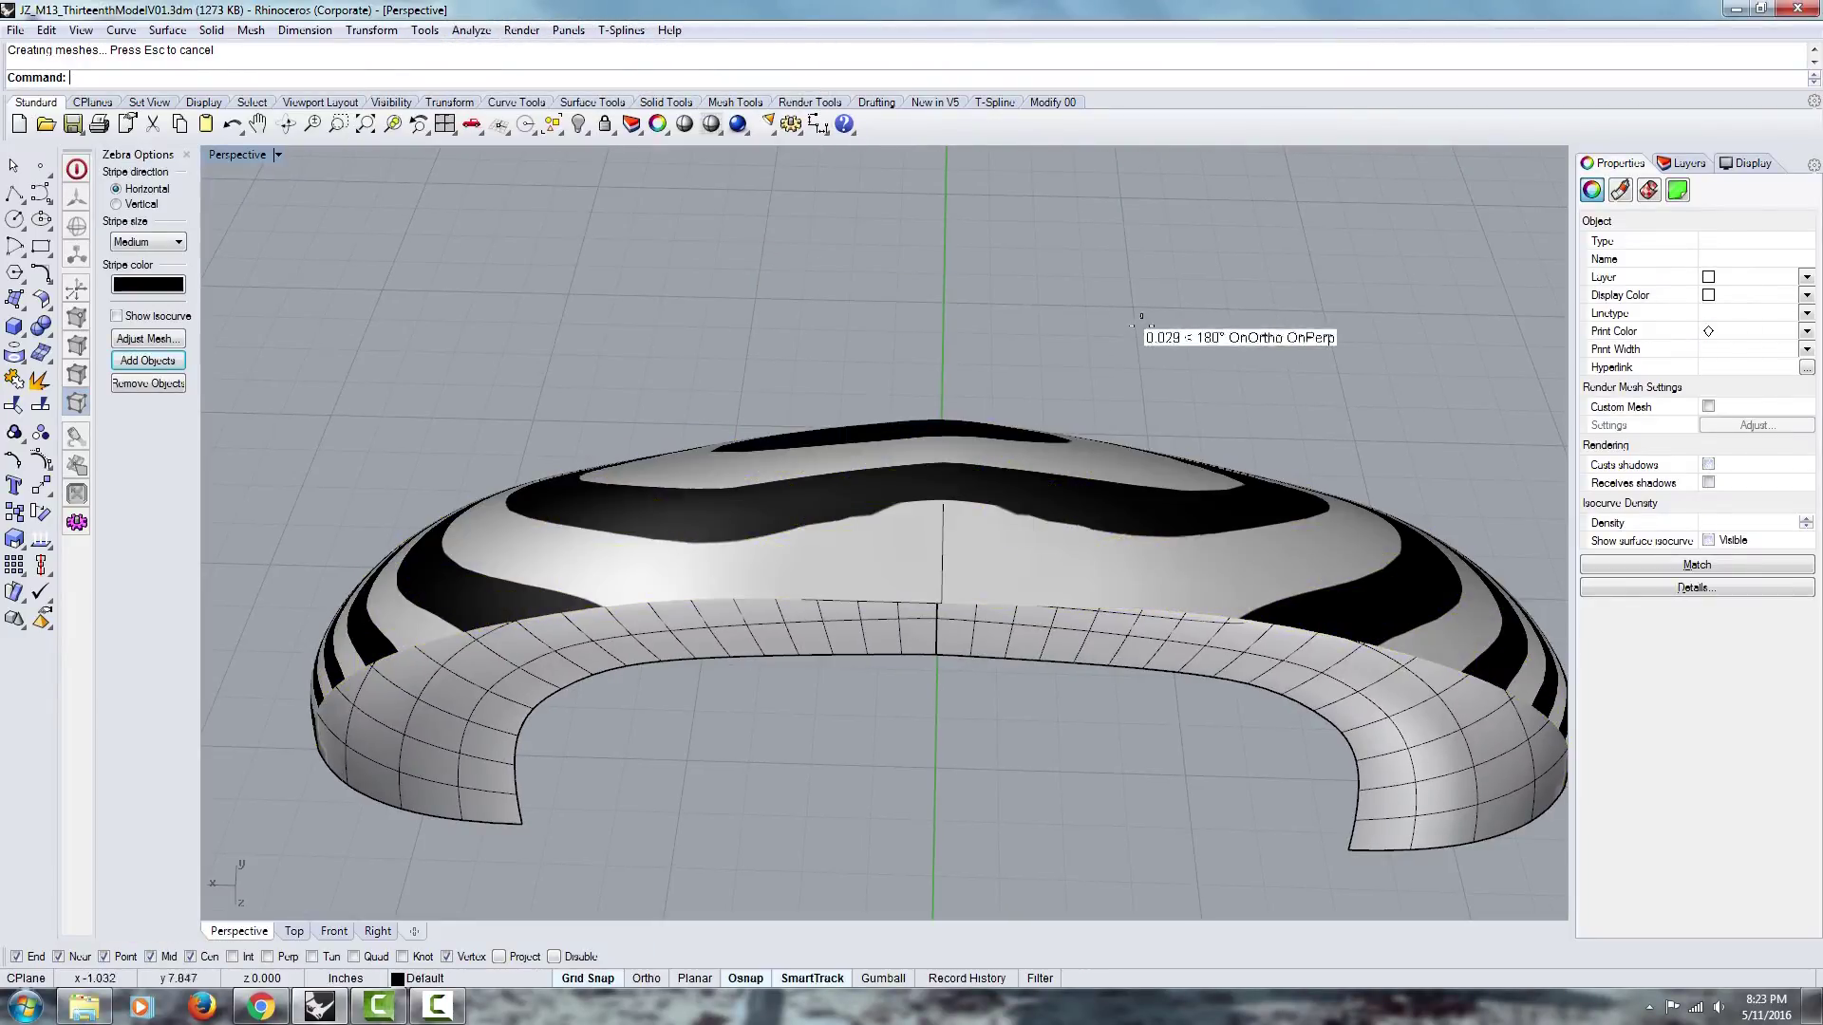
{"action": "right_click_drag", "start_coordinate": [1141, 318], "coordinate": [1025, 495]}
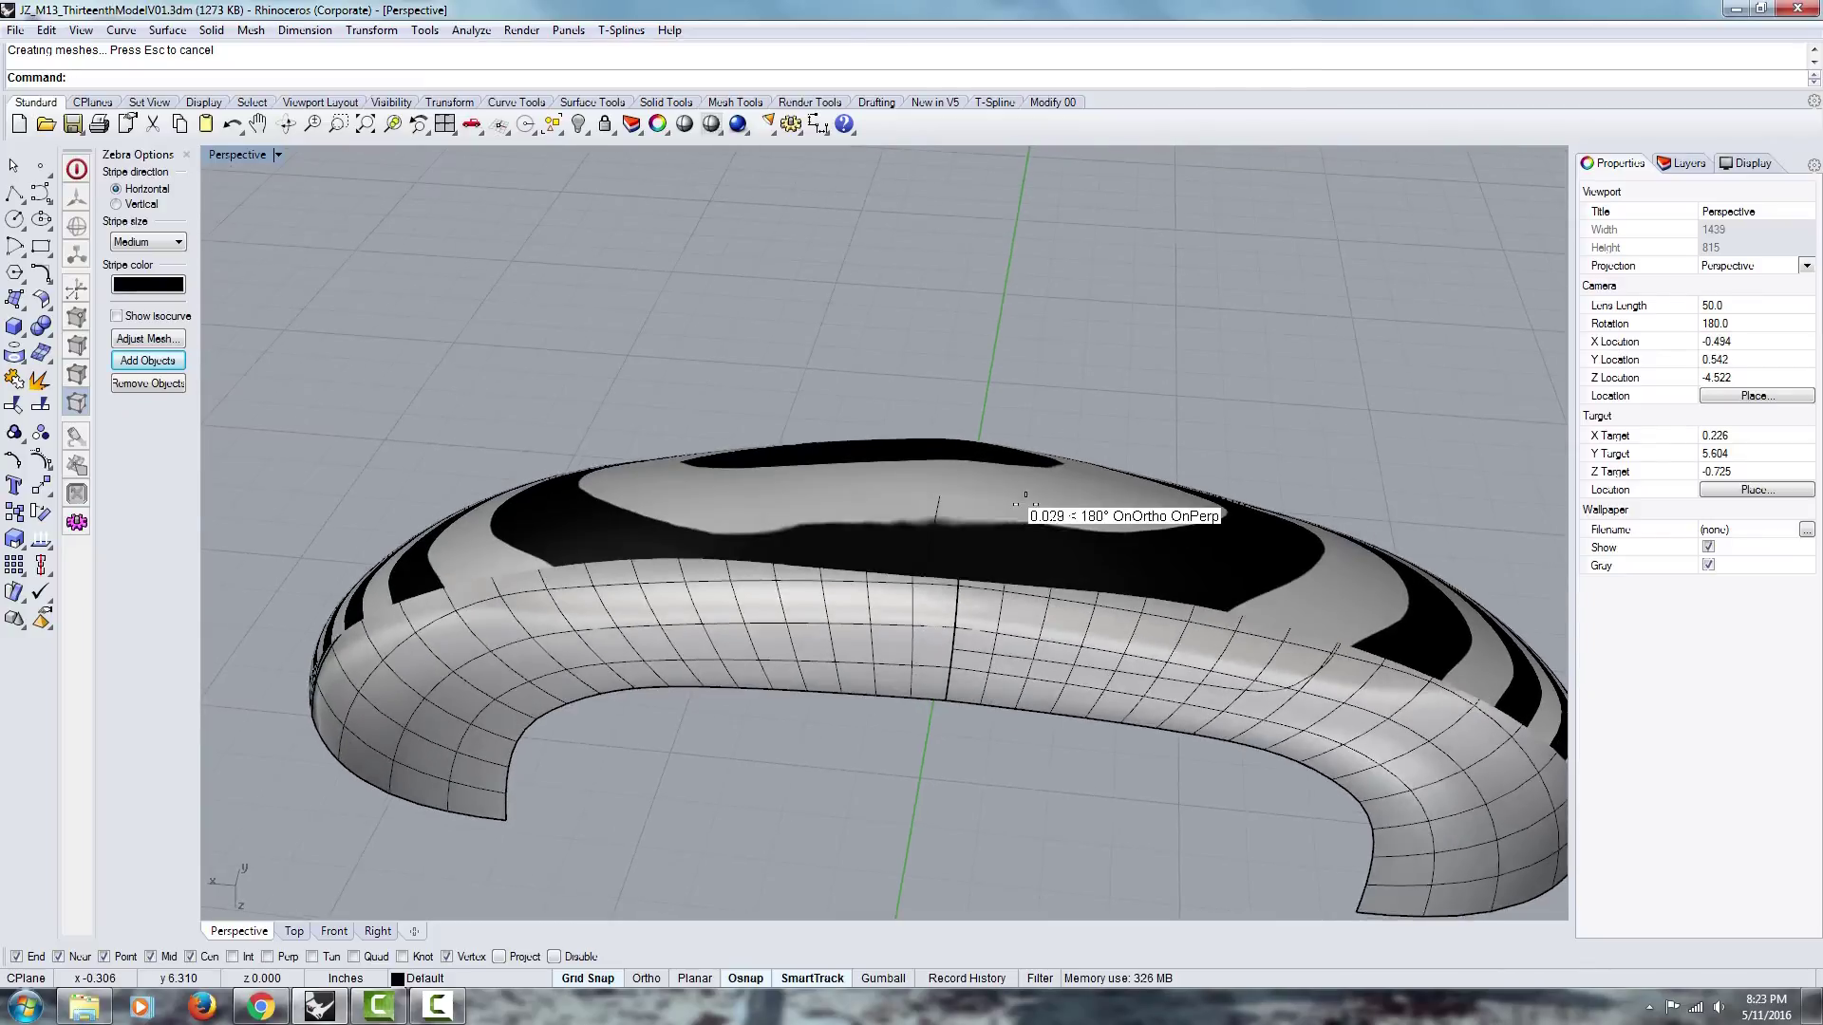
{"action": "scroll", "coordinate": [1025, 494], "scroll_direction": "up", "scroll_amount": 5}
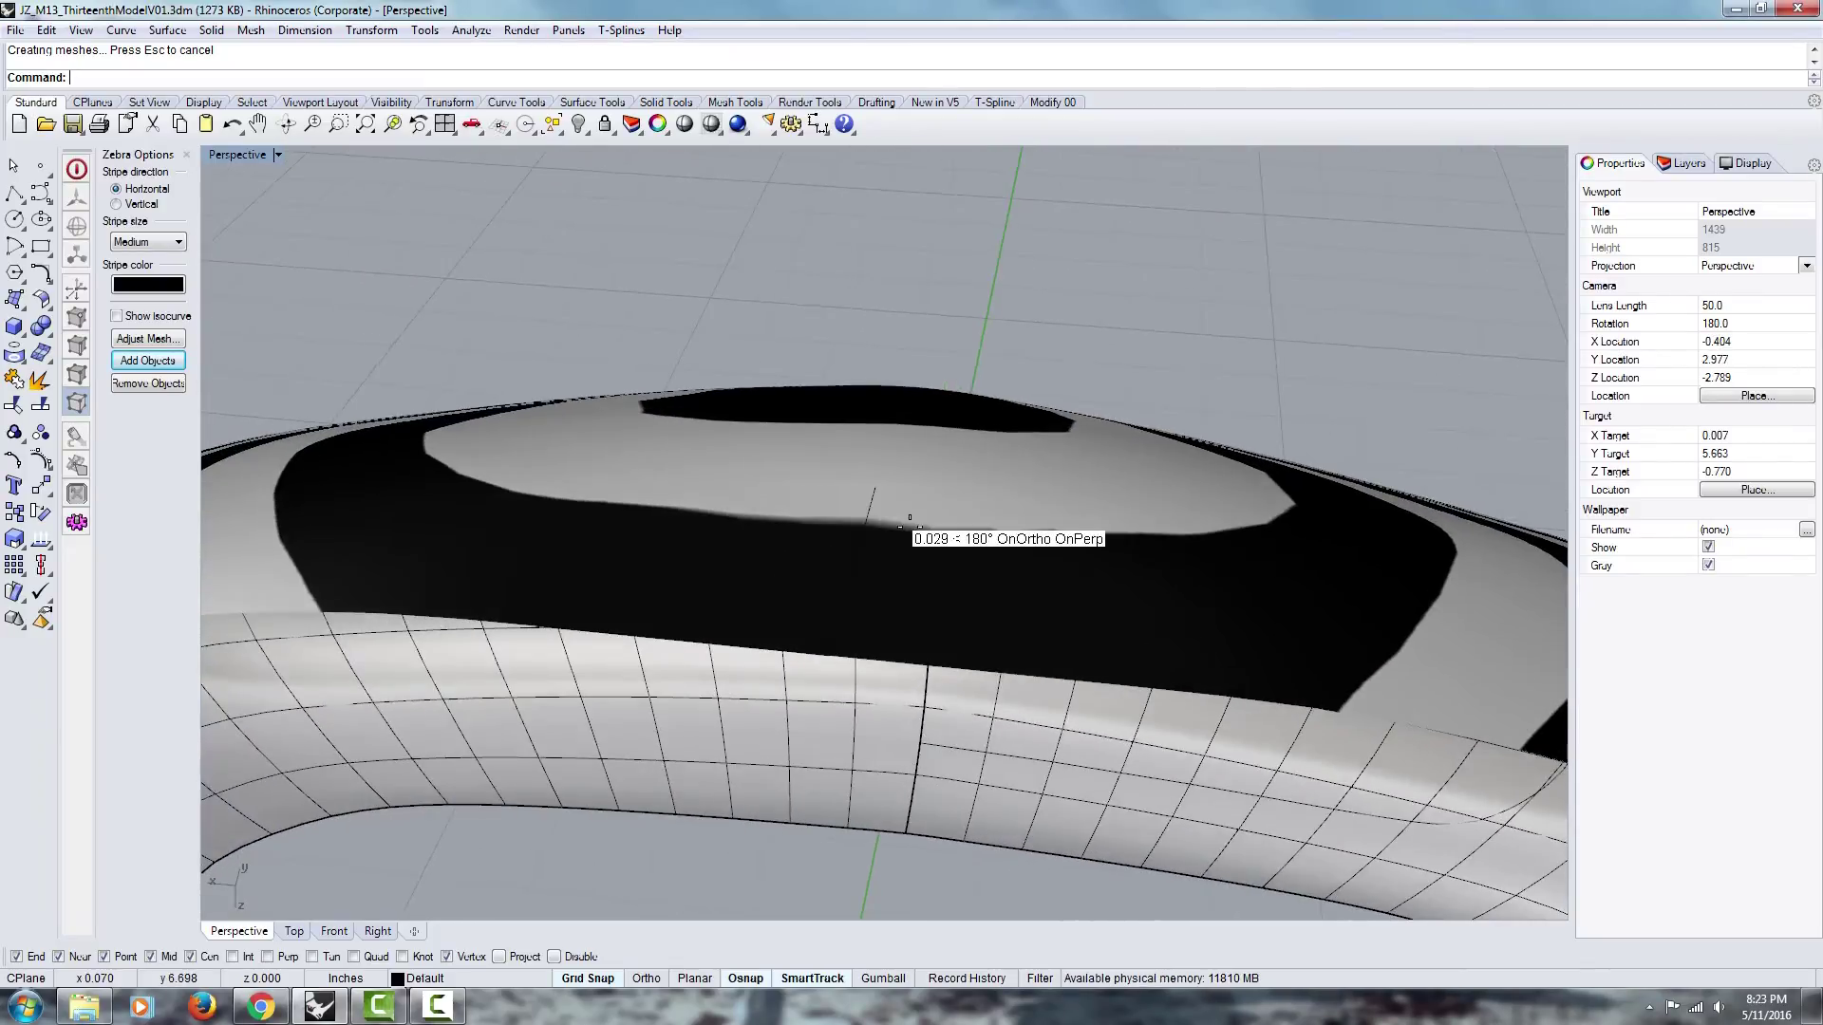
{"action": "scroll", "coordinate": [910, 521], "scroll_direction": "up", "scroll_amount": 1}
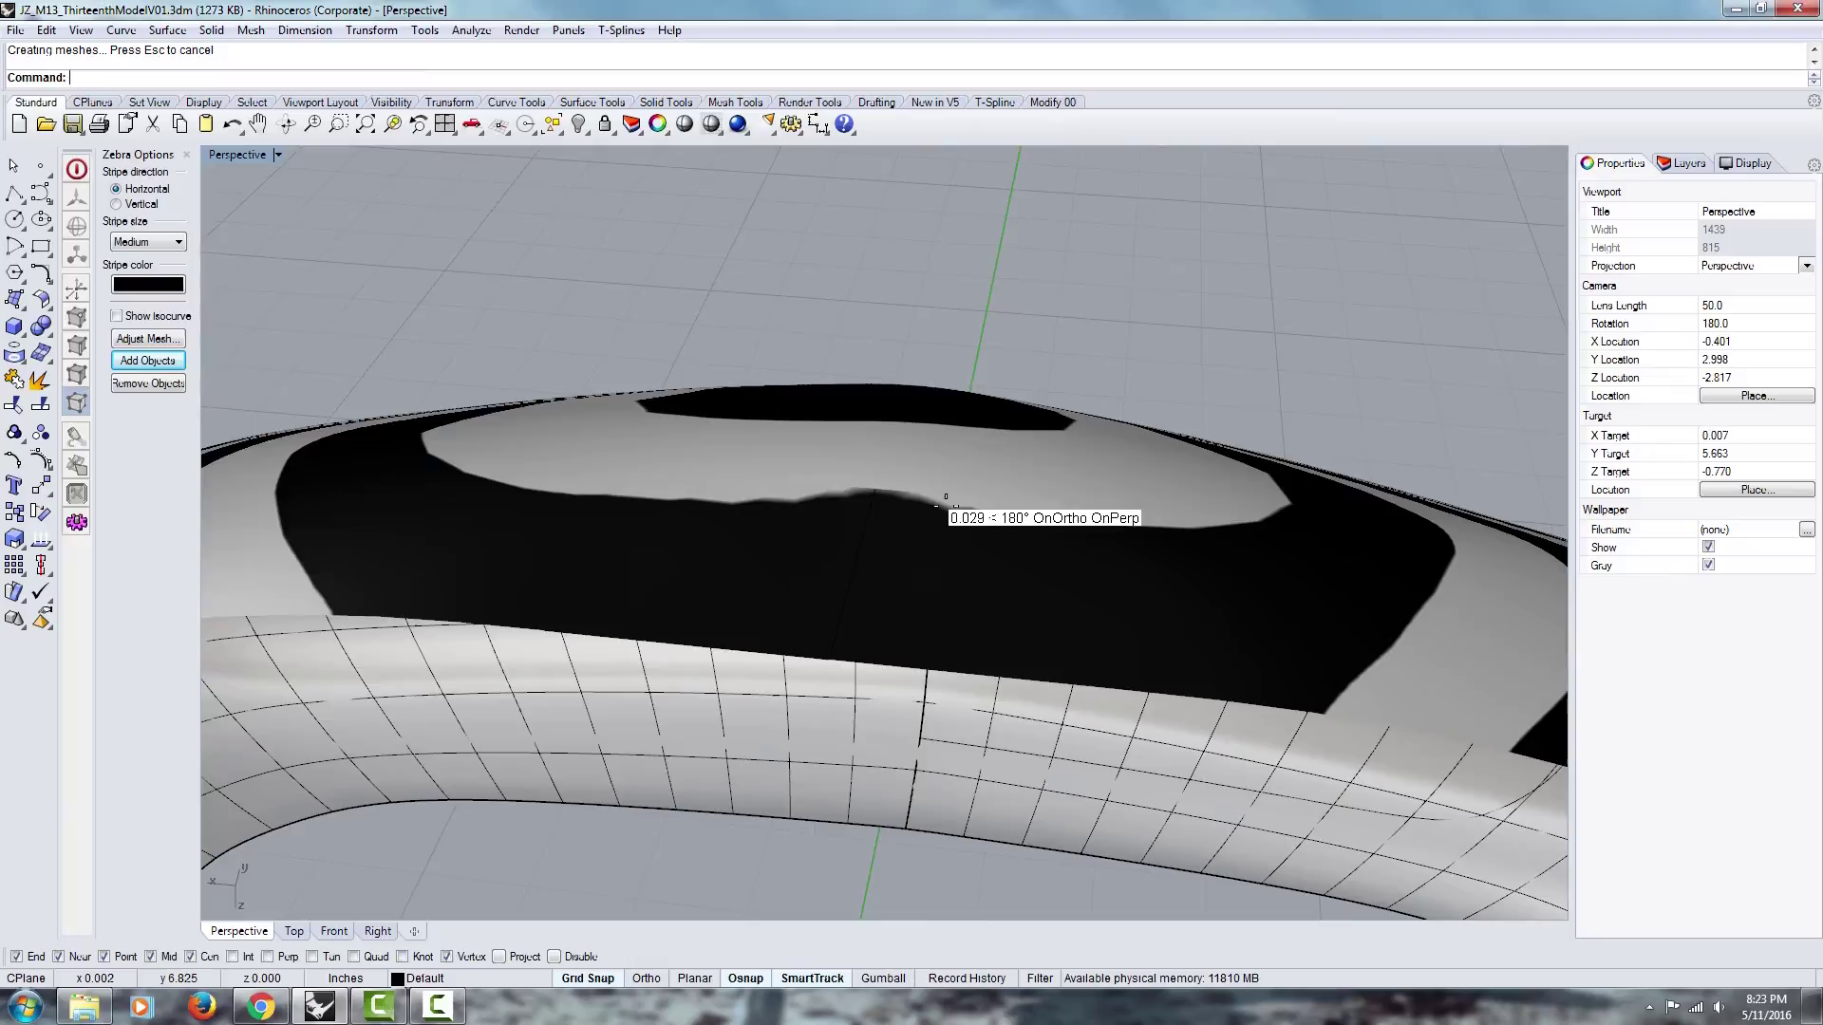
{"action": "right_click_drag", "start_coordinate": [1063, 520], "coordinate": [465, 582]}
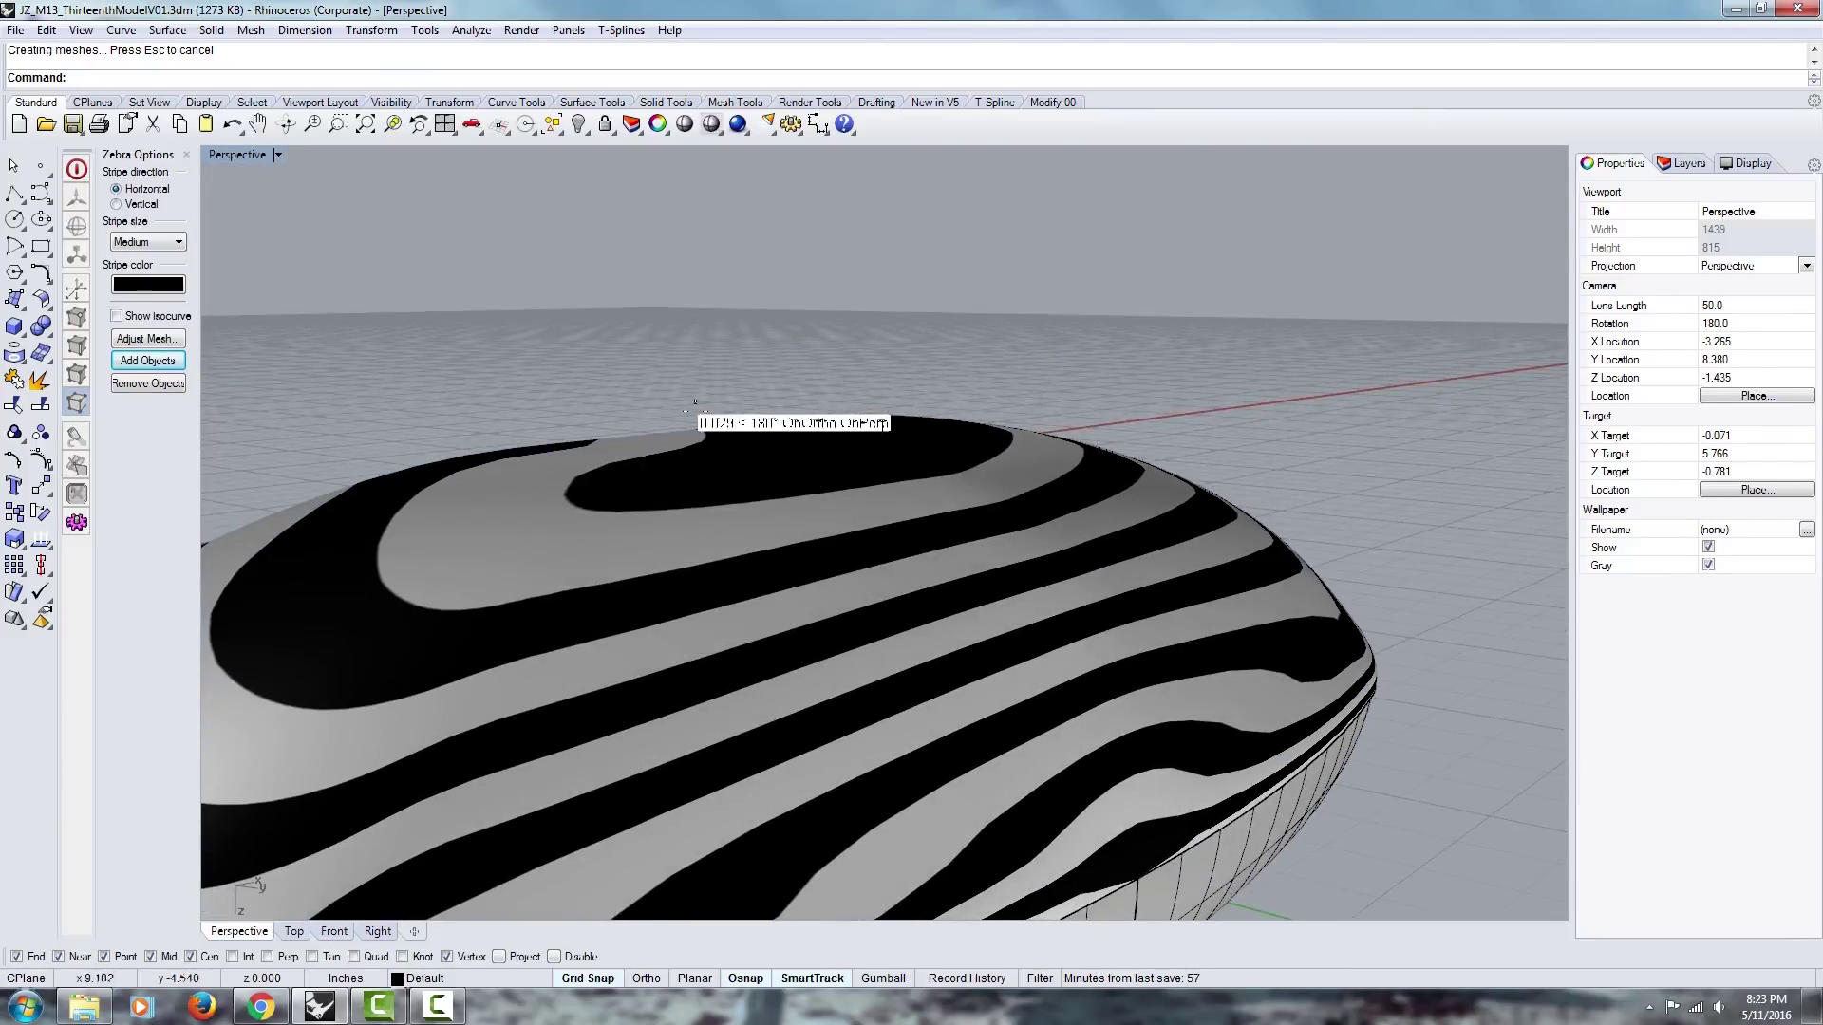
{"action": "right_click_drag", "start_coordinate": [694, 410], "coordinate": [843, 412]}
{"action": "right_click_drag", "start_coordinate": [922, 364], "coordinate": [872, 402]}
Step: Refine the joined upper polysurface's Zebra analysis mesh to the maximum polygon density, comparing previews at the fewest and most polygons
{"action": "left_click", "coordinate": [841, 442]}
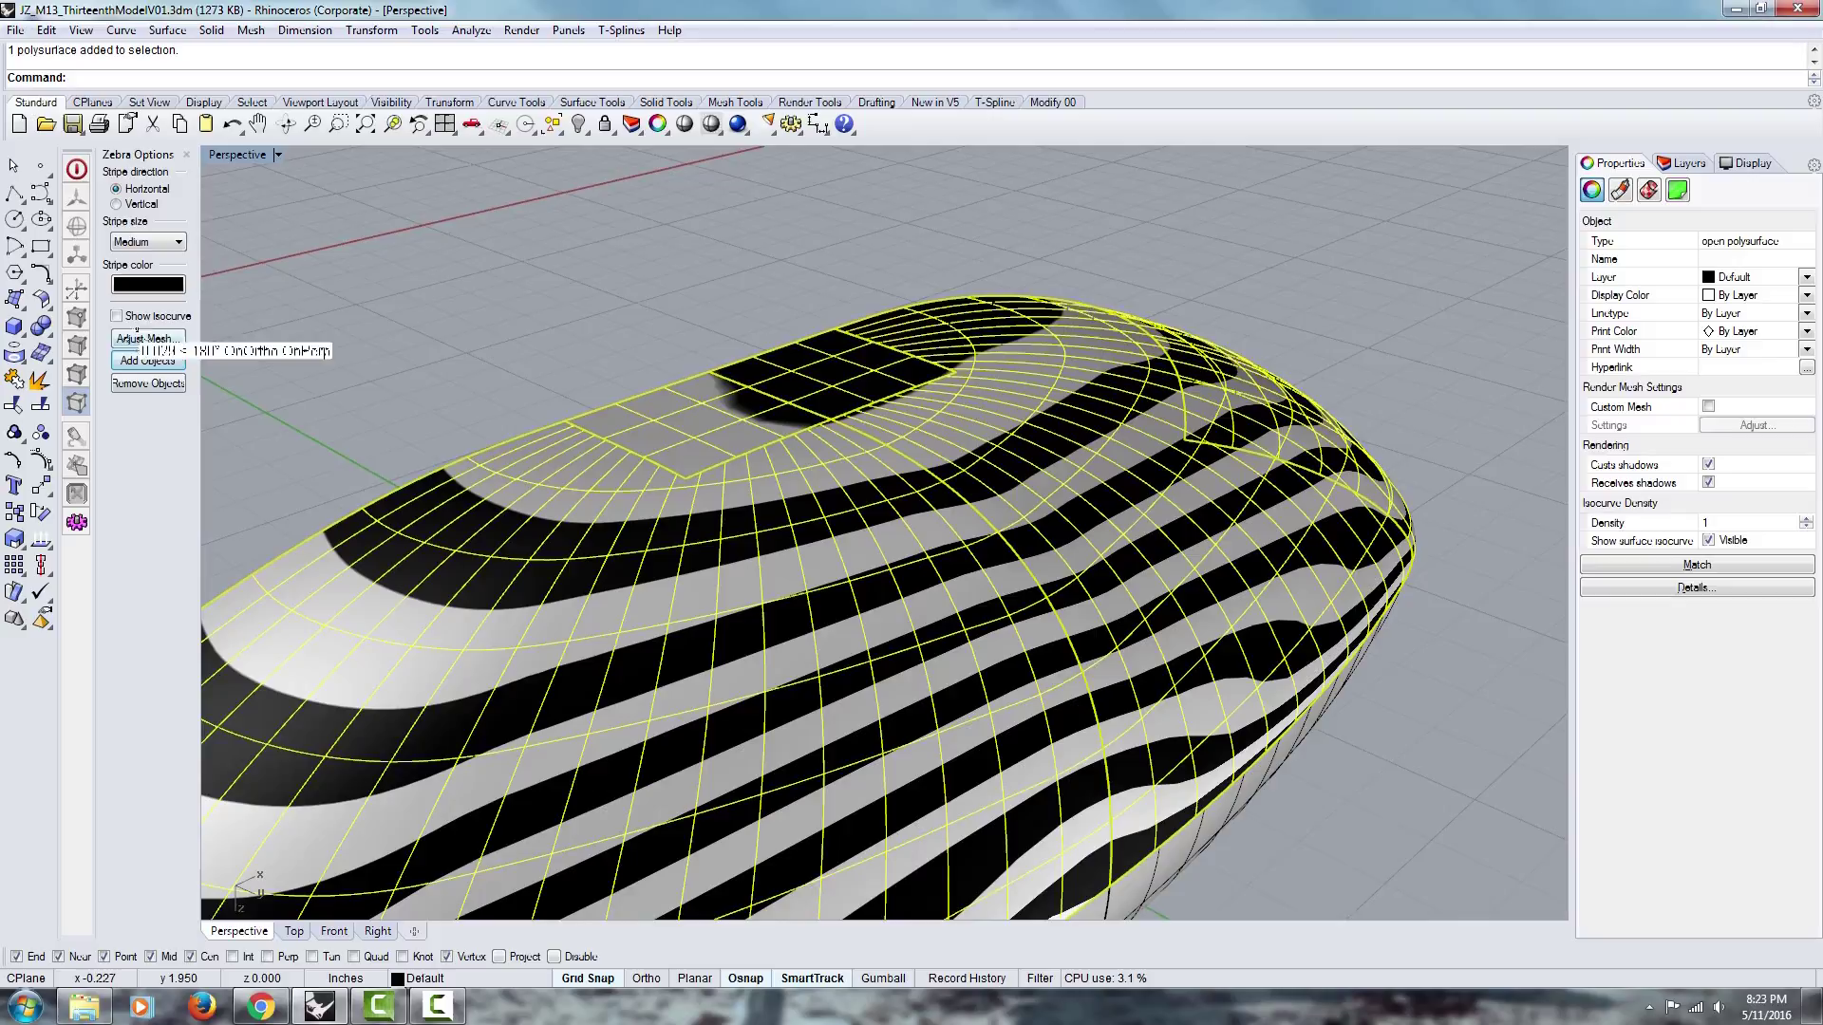
{"action": "left_click", "coordinate": [142, 338]}
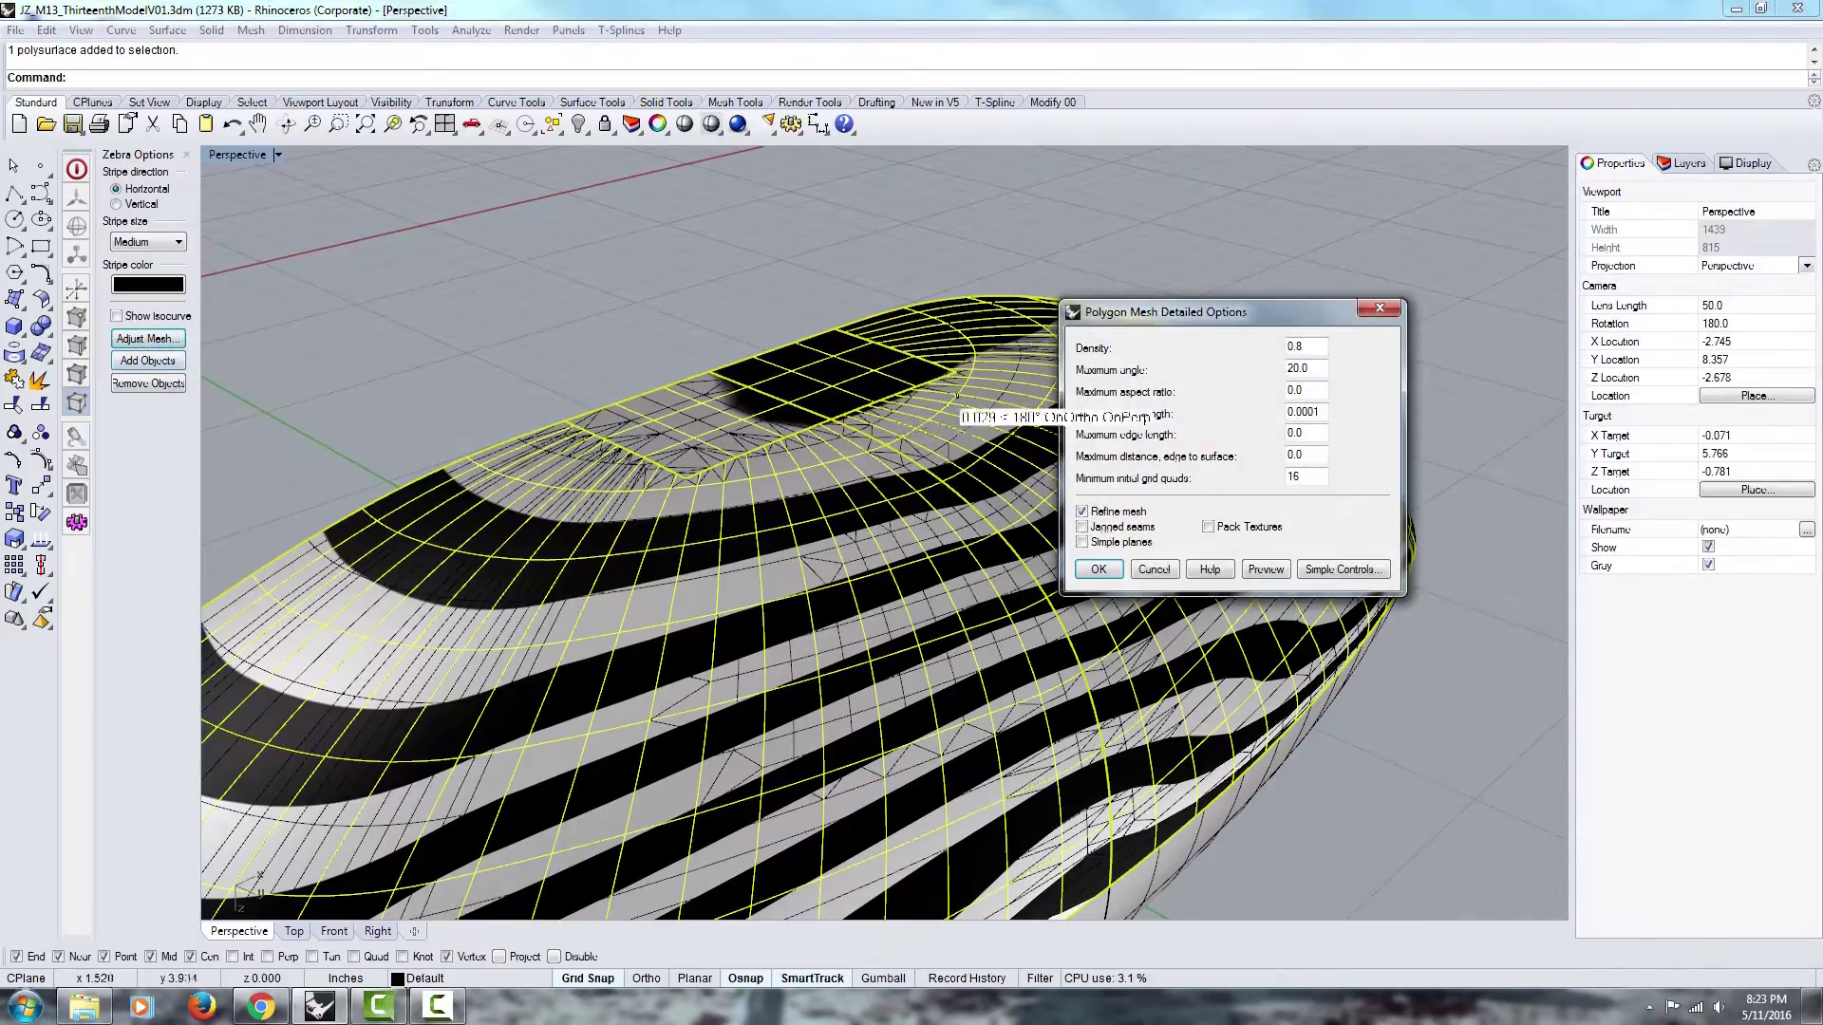
{"action": "left_click", "coordinate": [1341, 569]}
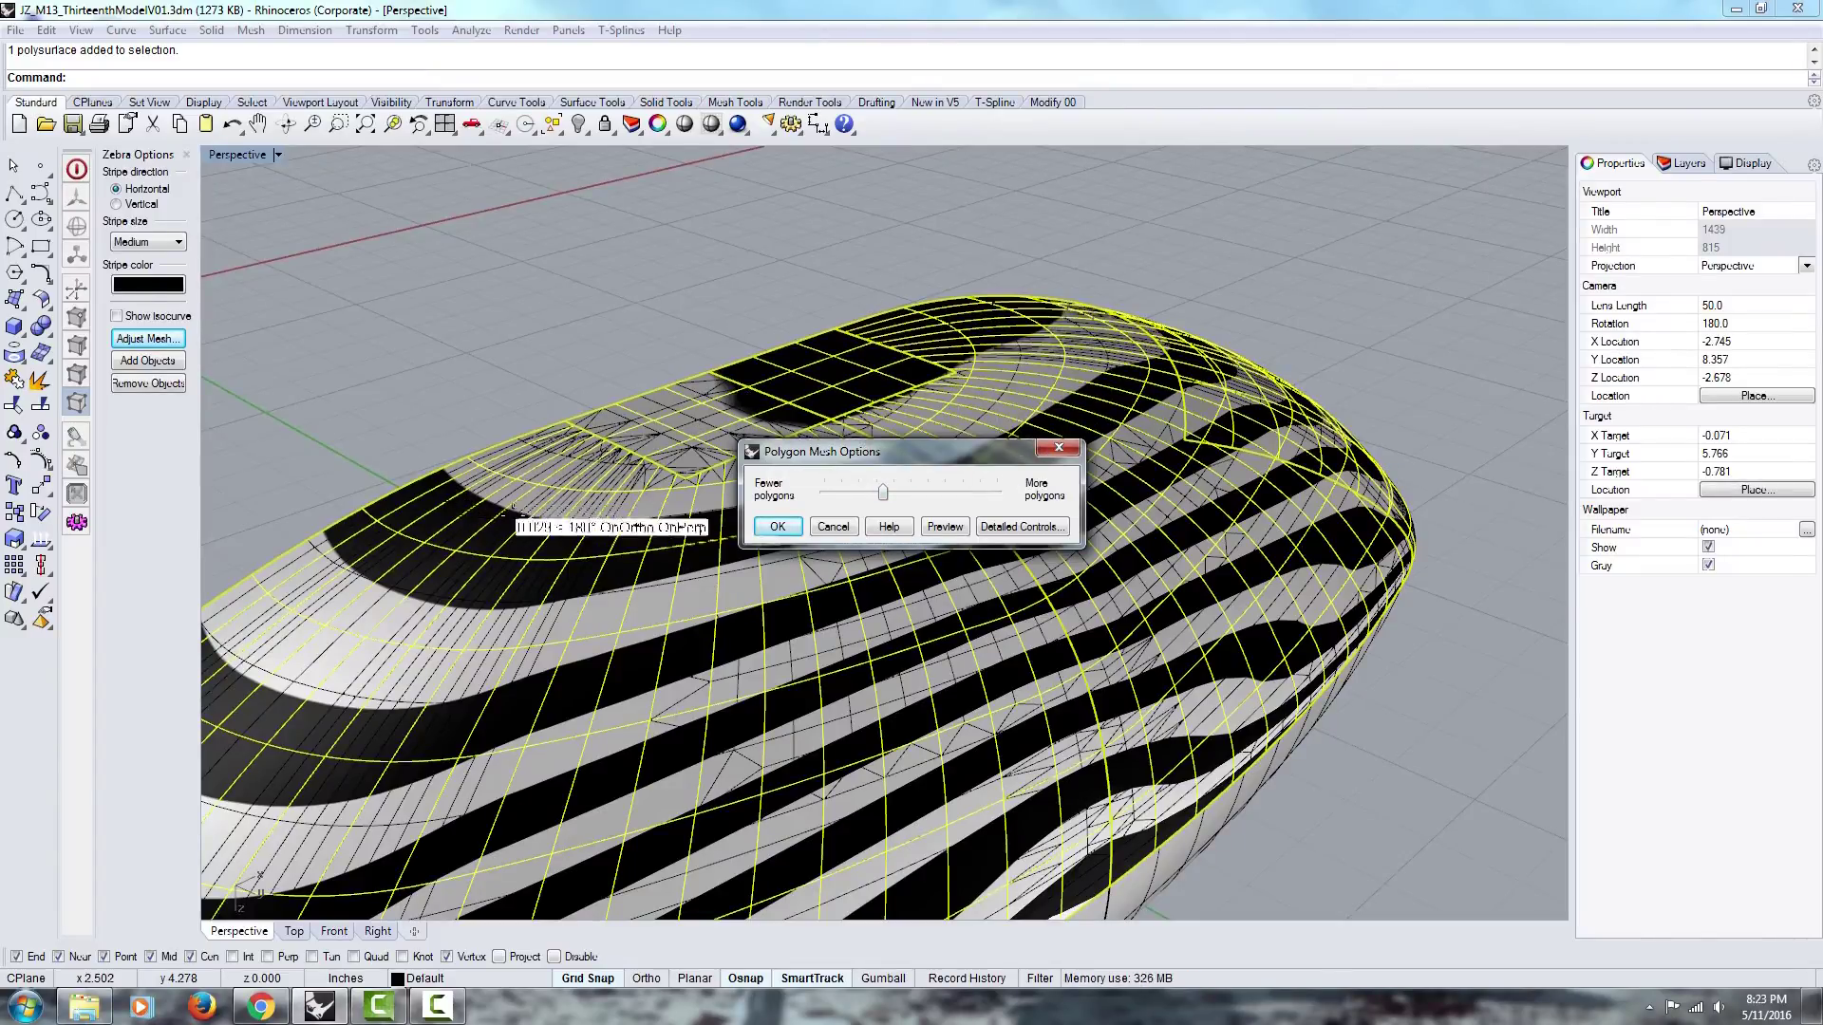
{"action": "left_click", "coordinate": [991, 491]}
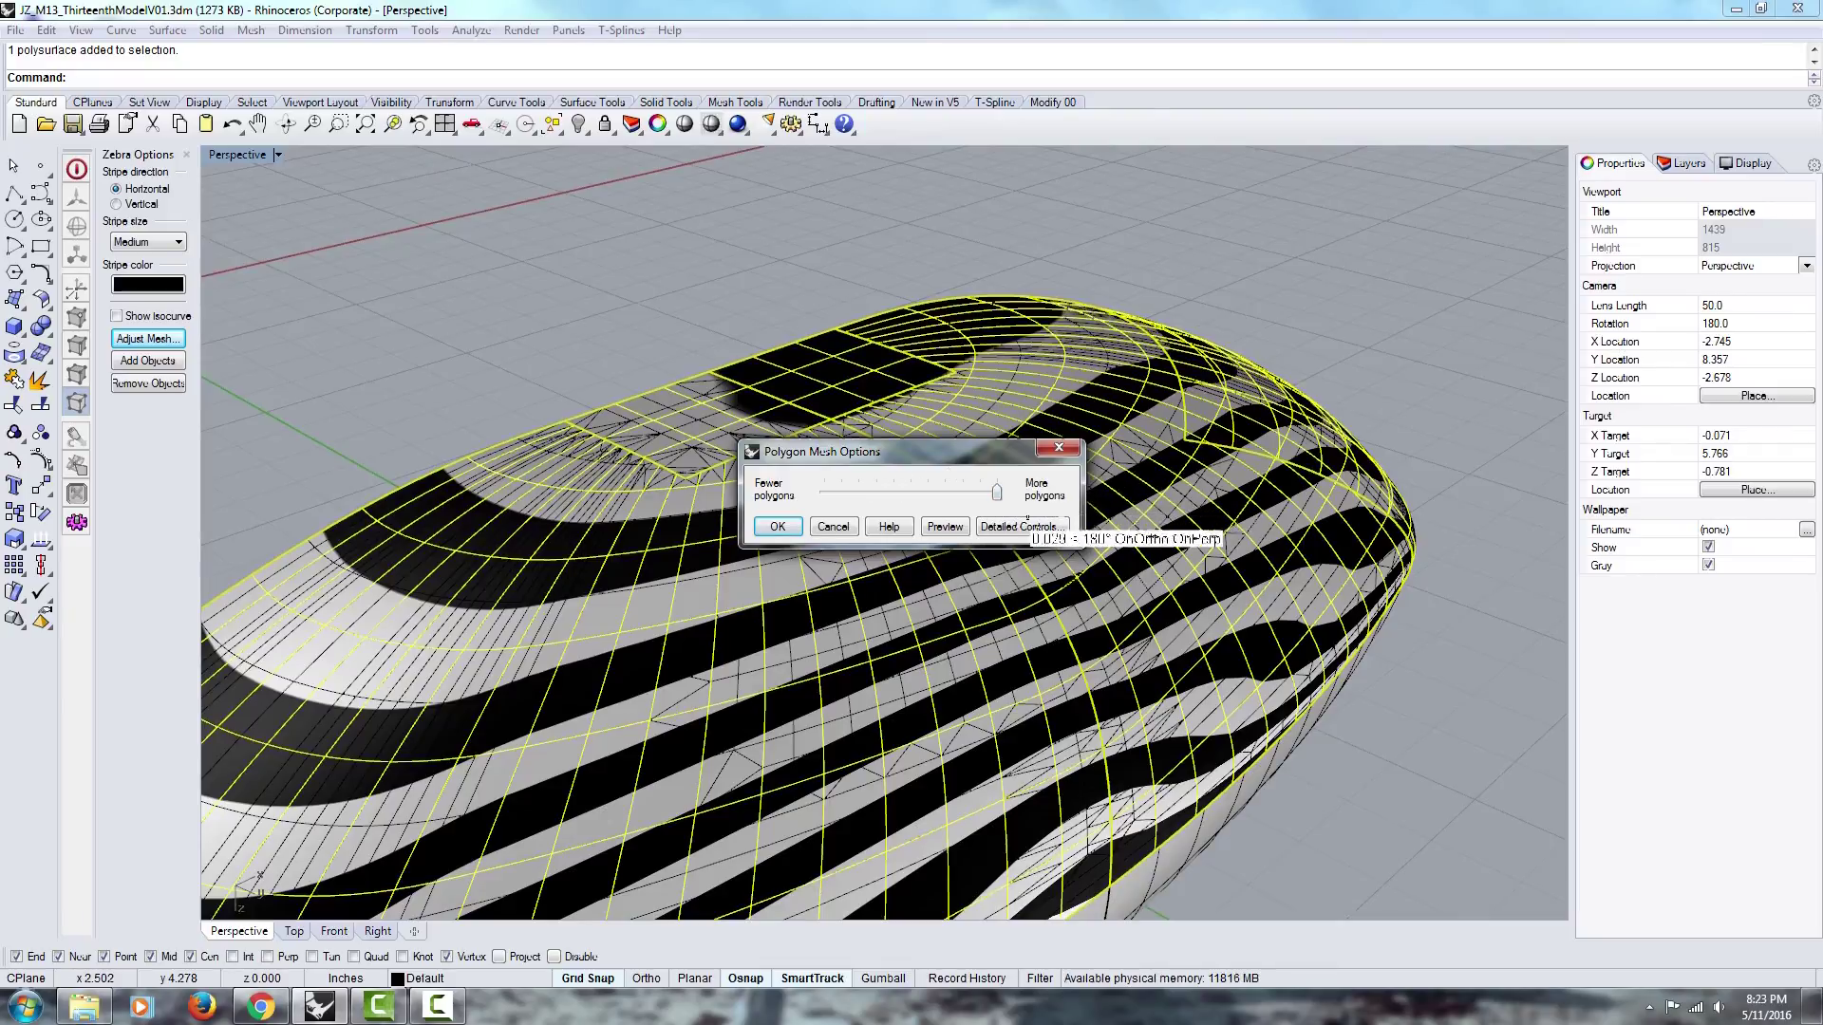
{"action": "left_click", "coordinate": [941, 524]}
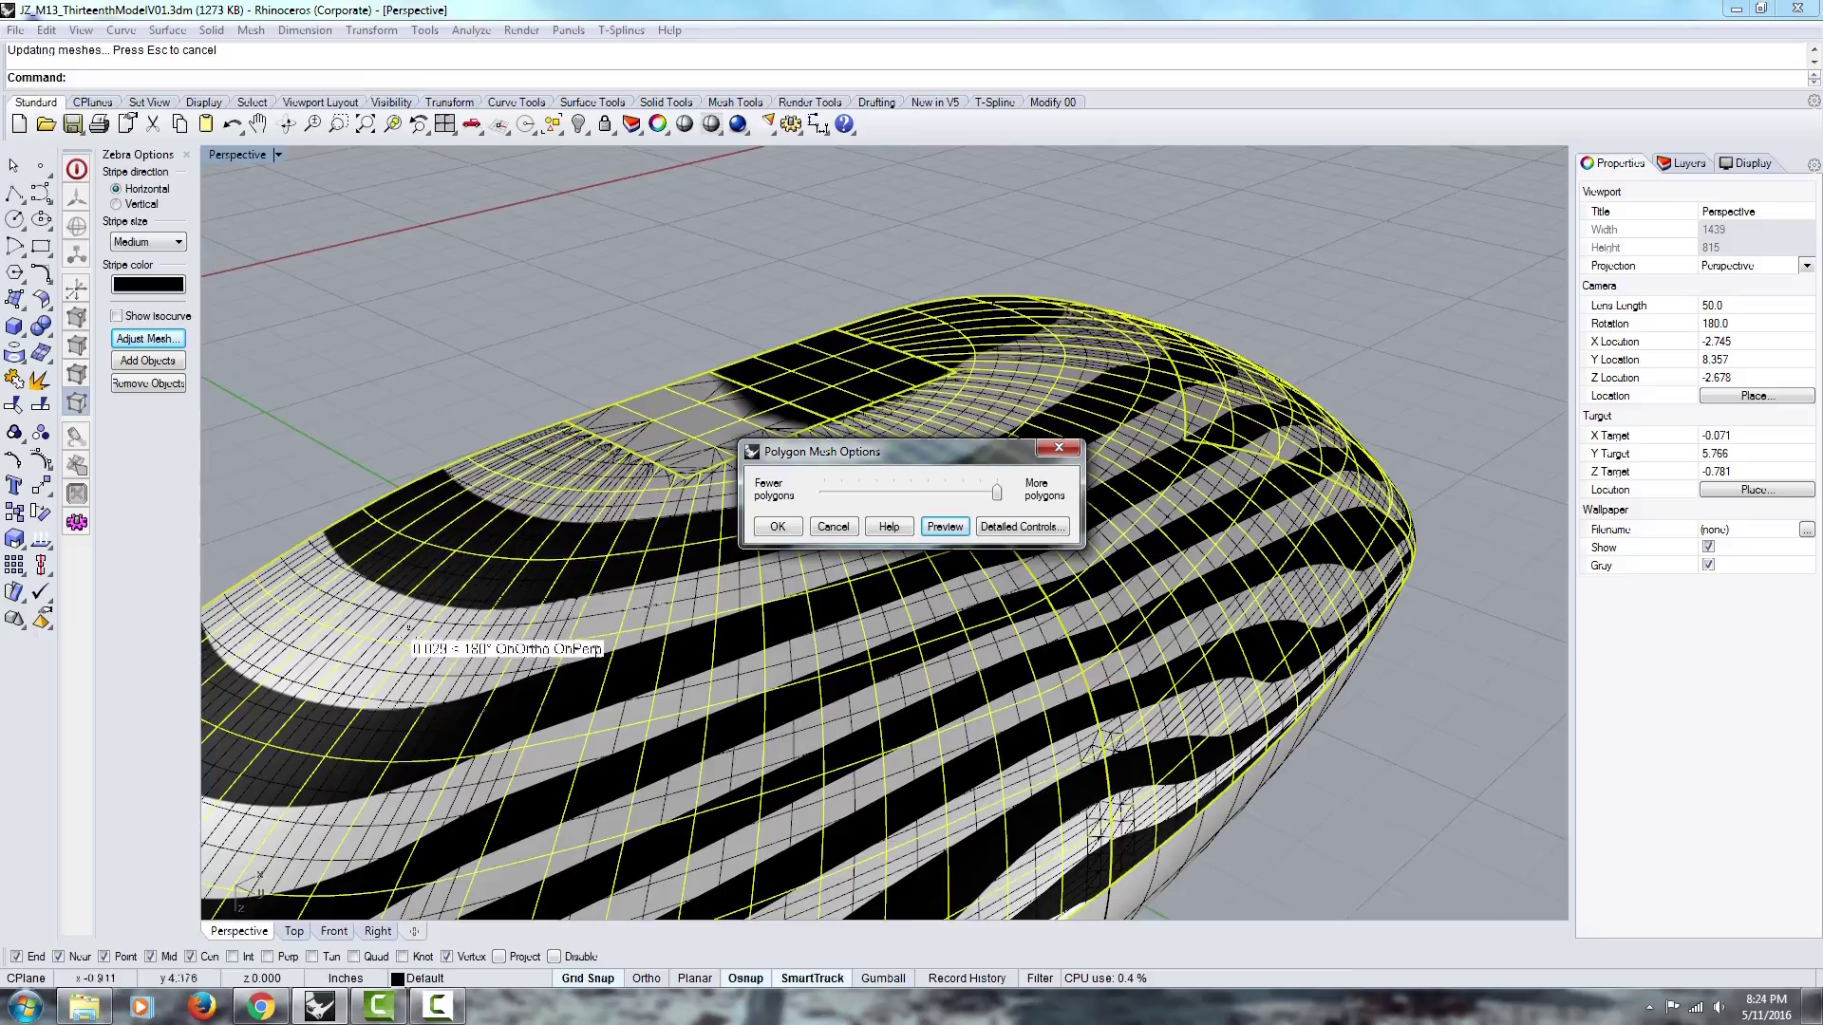
{"action": "left_click", "coordinate": [944, 526]}
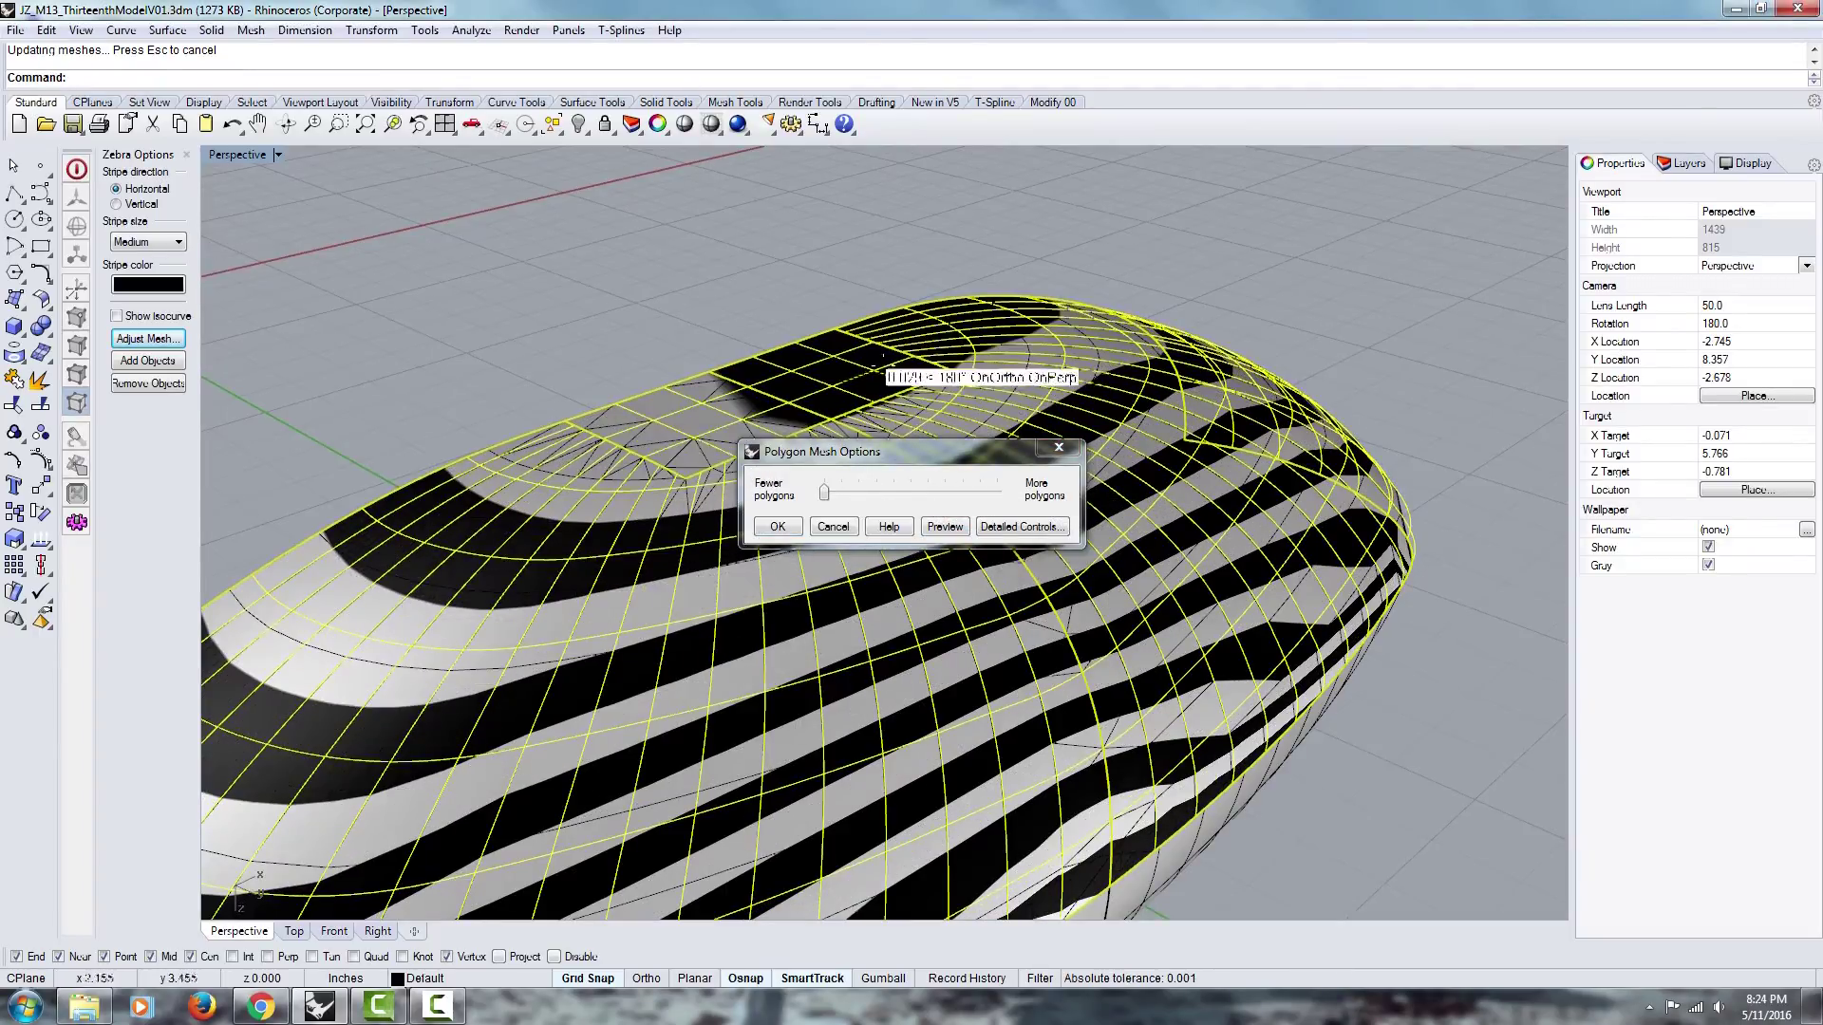
{"action": "left_click_drag", "start_coordinate": [824, 491], "coordinate": [1154, 501]}
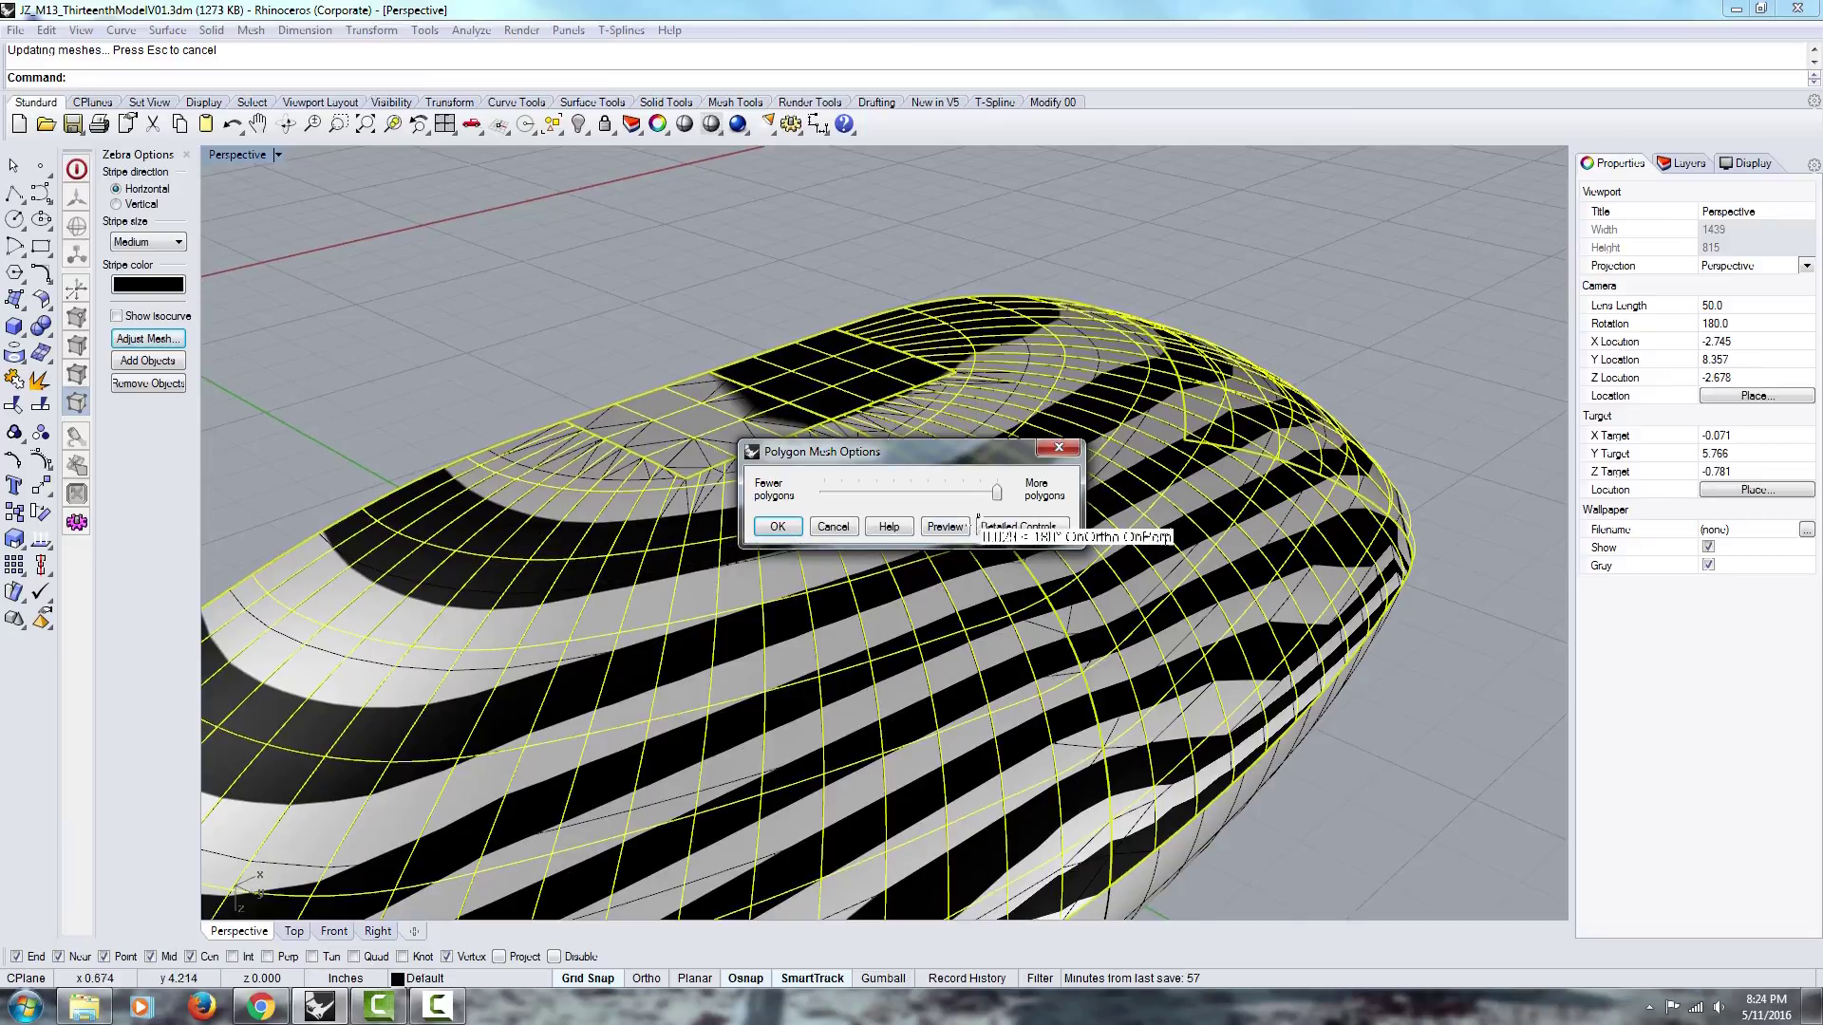
{"action": "left_click", "coordinate": [945, 526]}
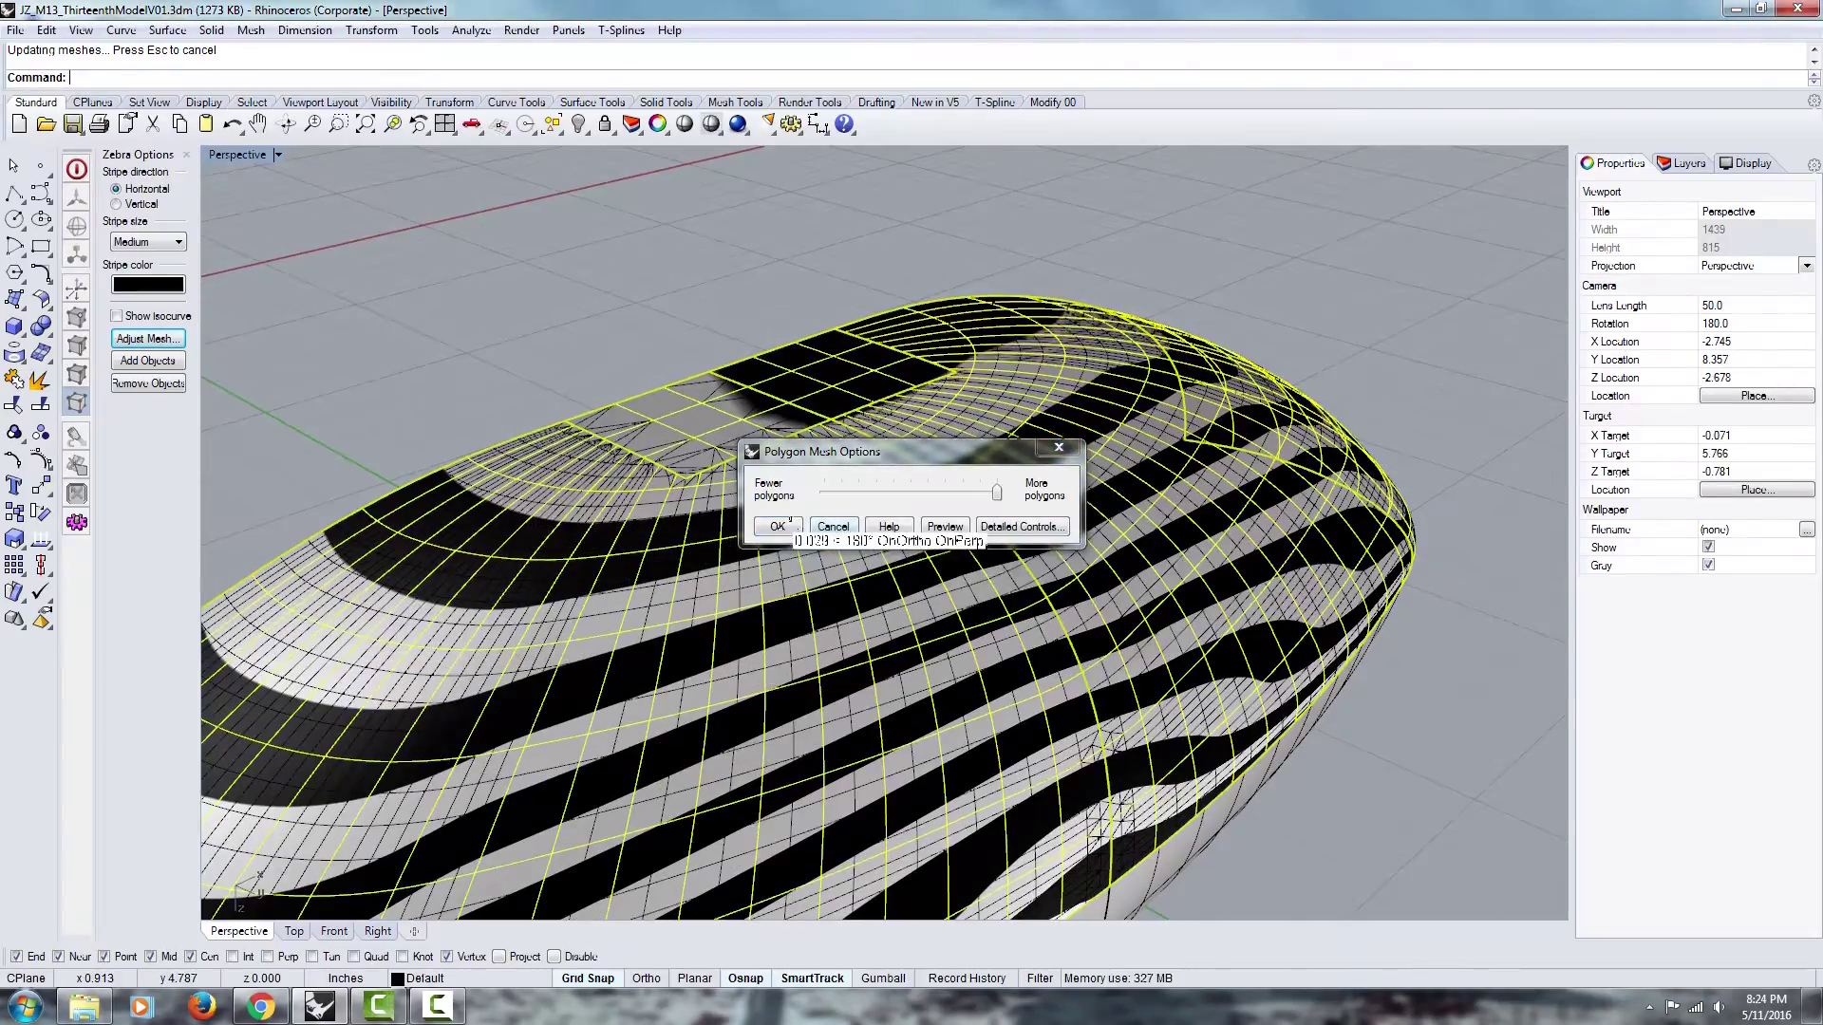
{"action": "left_click", "coordinate": [778, 526]}
{"action": "key", "text": "Escape"}
Step: Inspect the upper polysurface's smoothness with the Zebra stripe size set to Thinner, and end the analysis
{"action": "right_click_drag", "start_coordinate": [760, 363], "coordinate": [253, 312]}
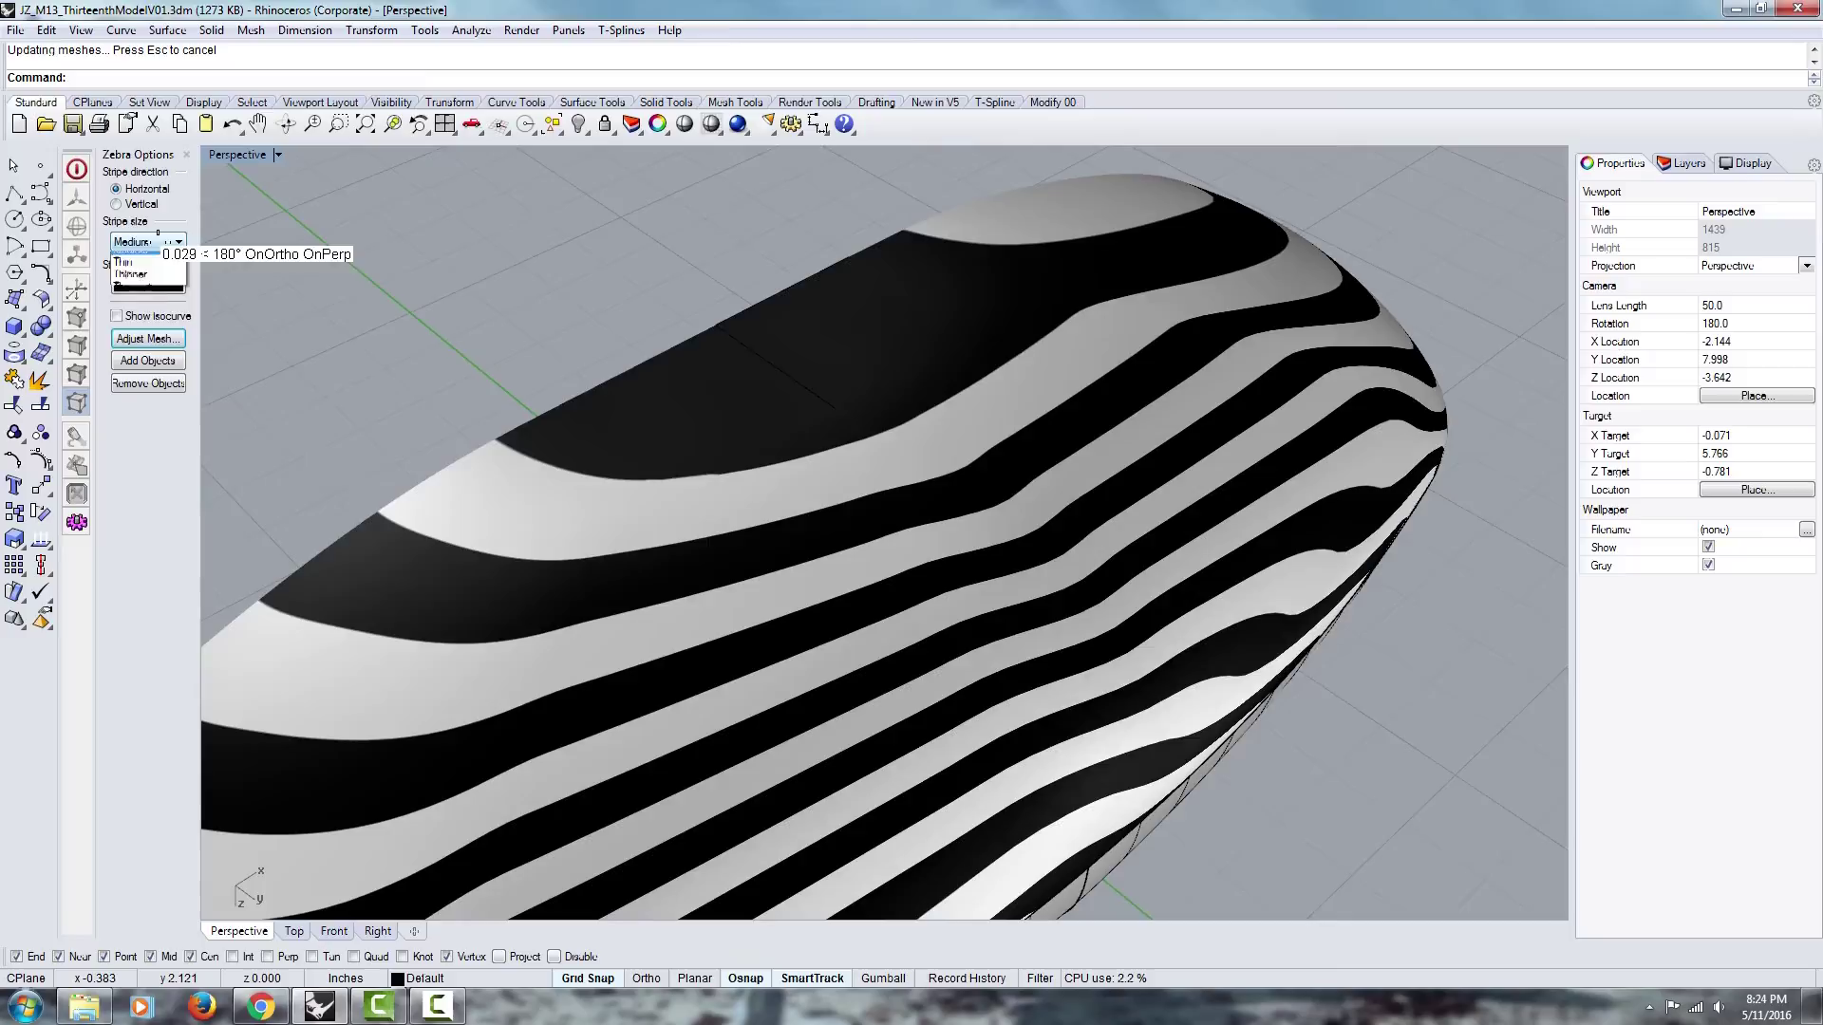
{"action": "left_click", "coordinate": [131, 321]}
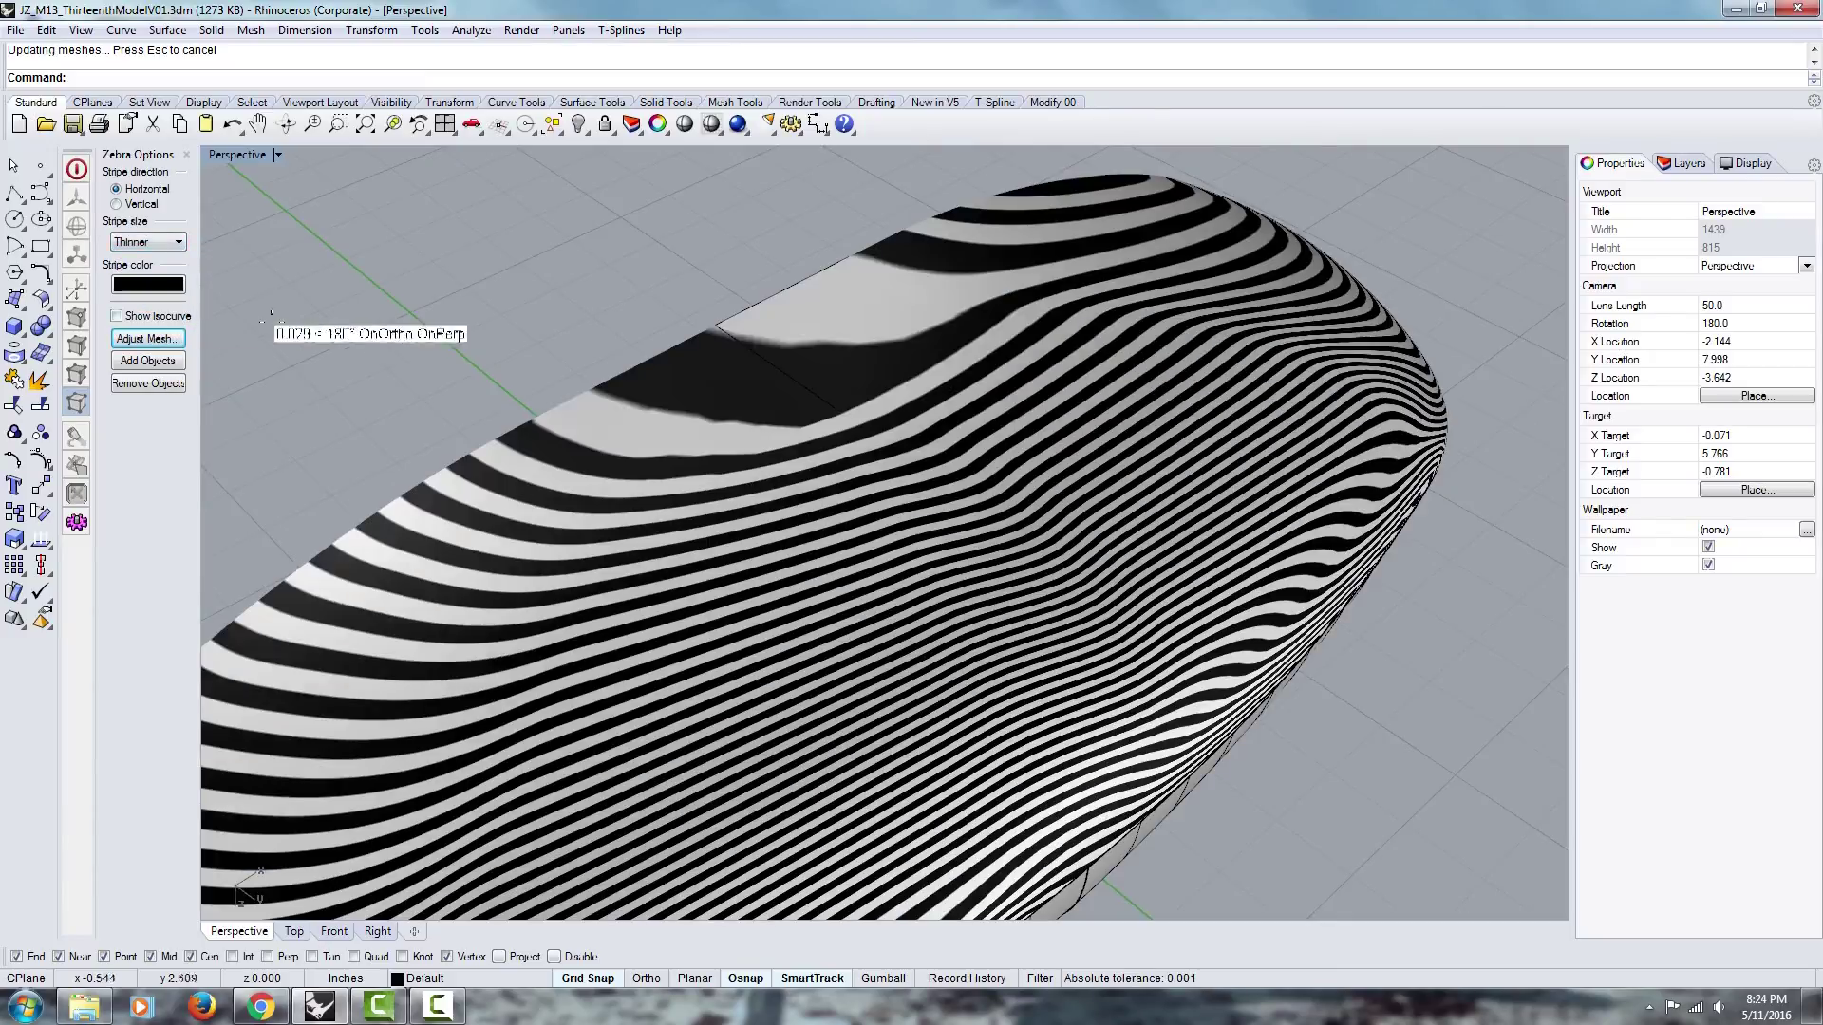
{"action": "right_click_drag", "start_coordinate": [416, 346], "coordinate": [783, 403]}
{"action": "left_click", "coordinate": [186, 154]}
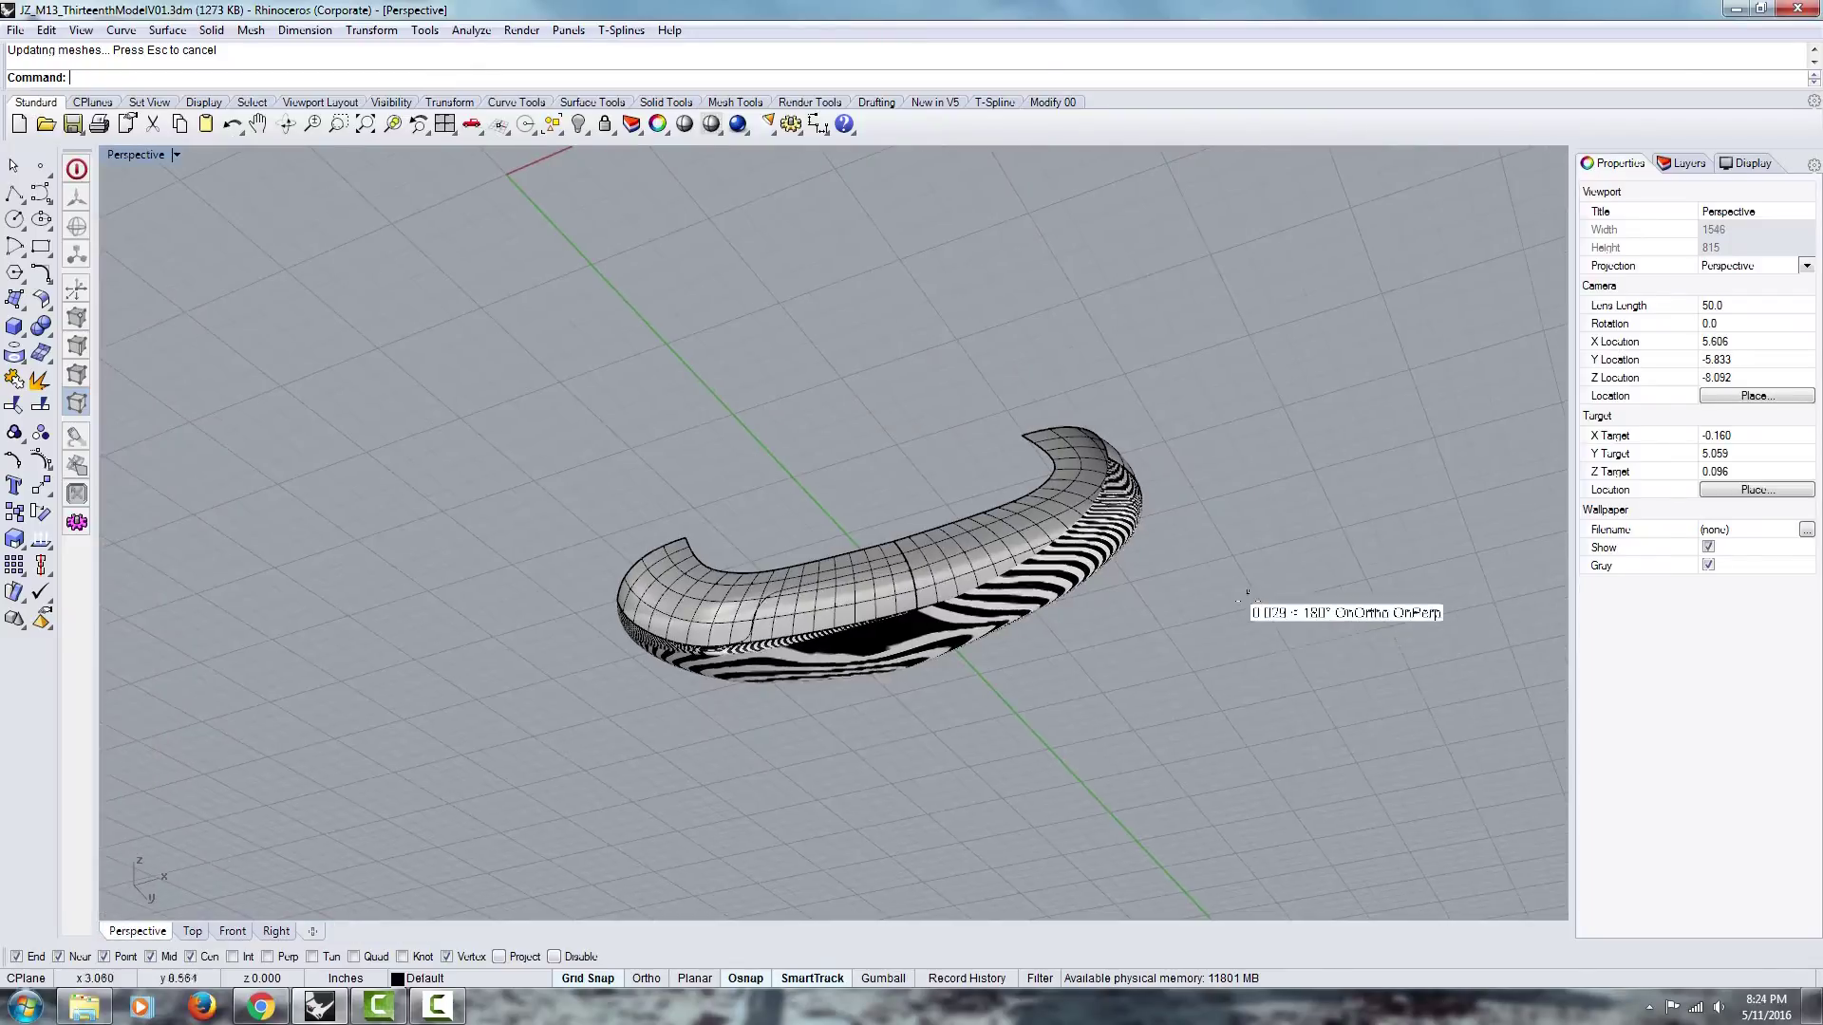
{"action": "right_click_drag", "start_coordinate": [687, 515], "coordinate": [795, 511]}
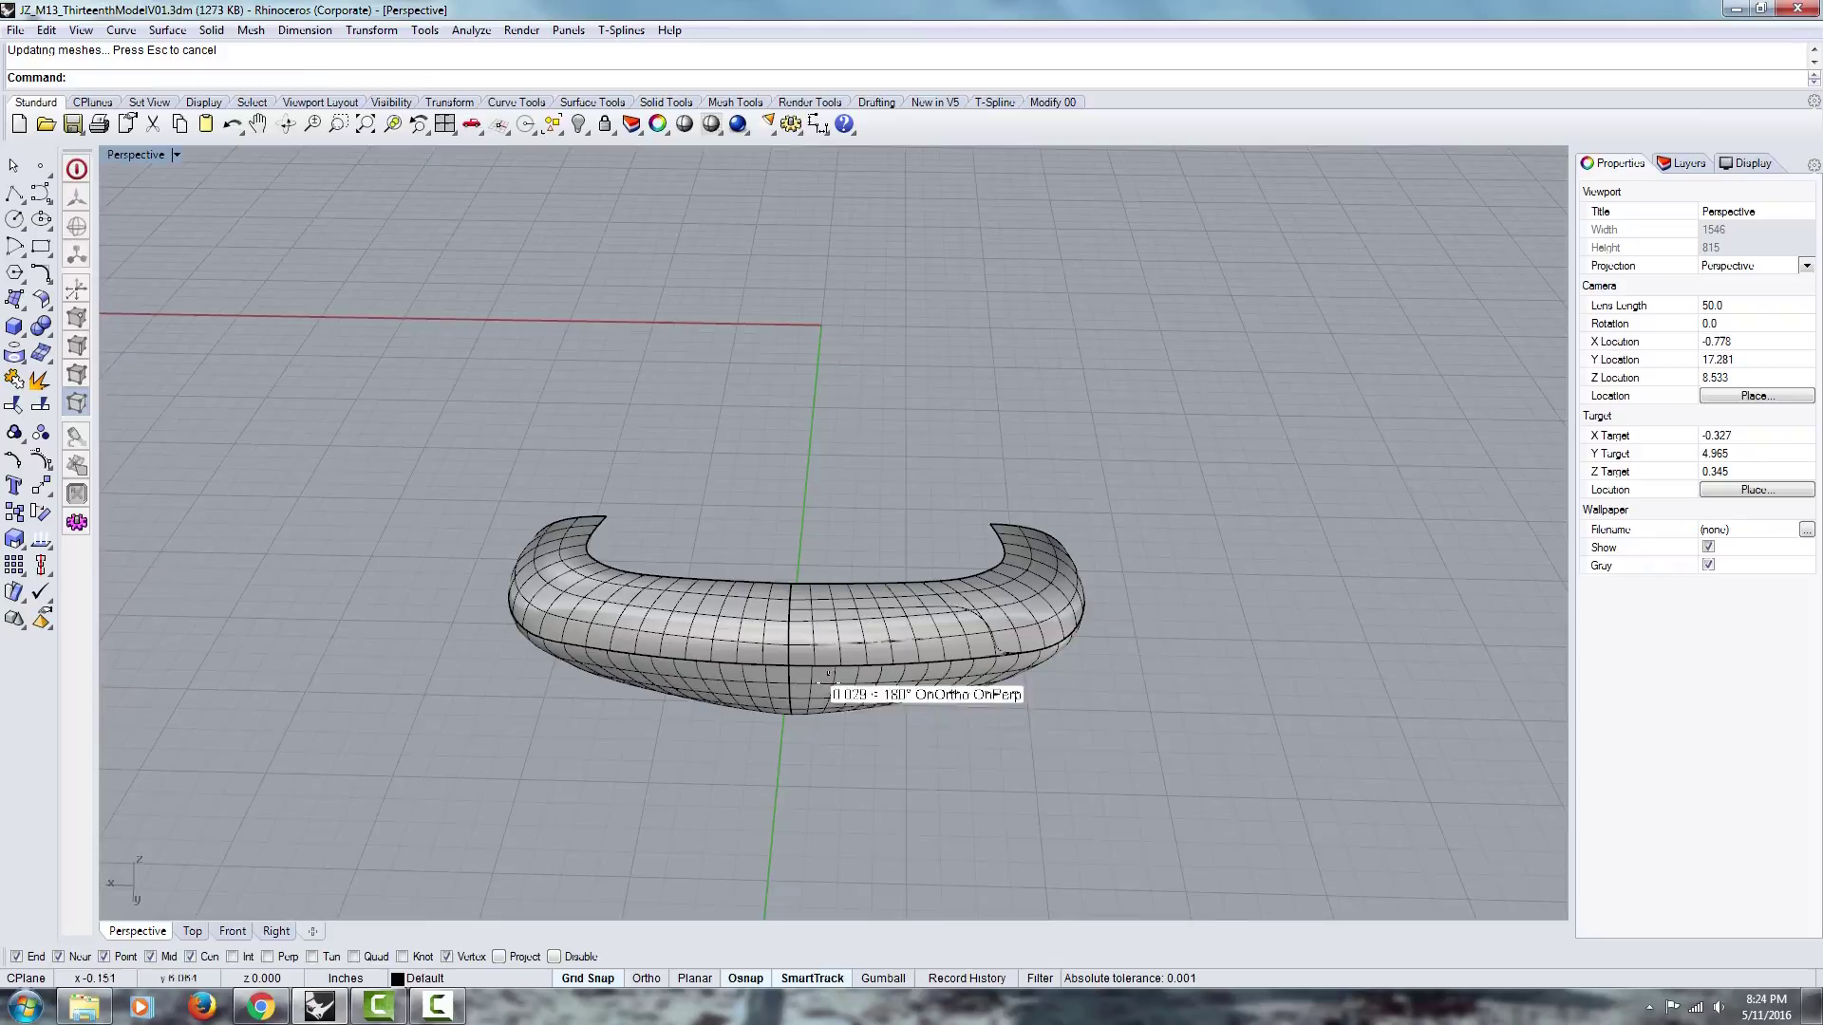